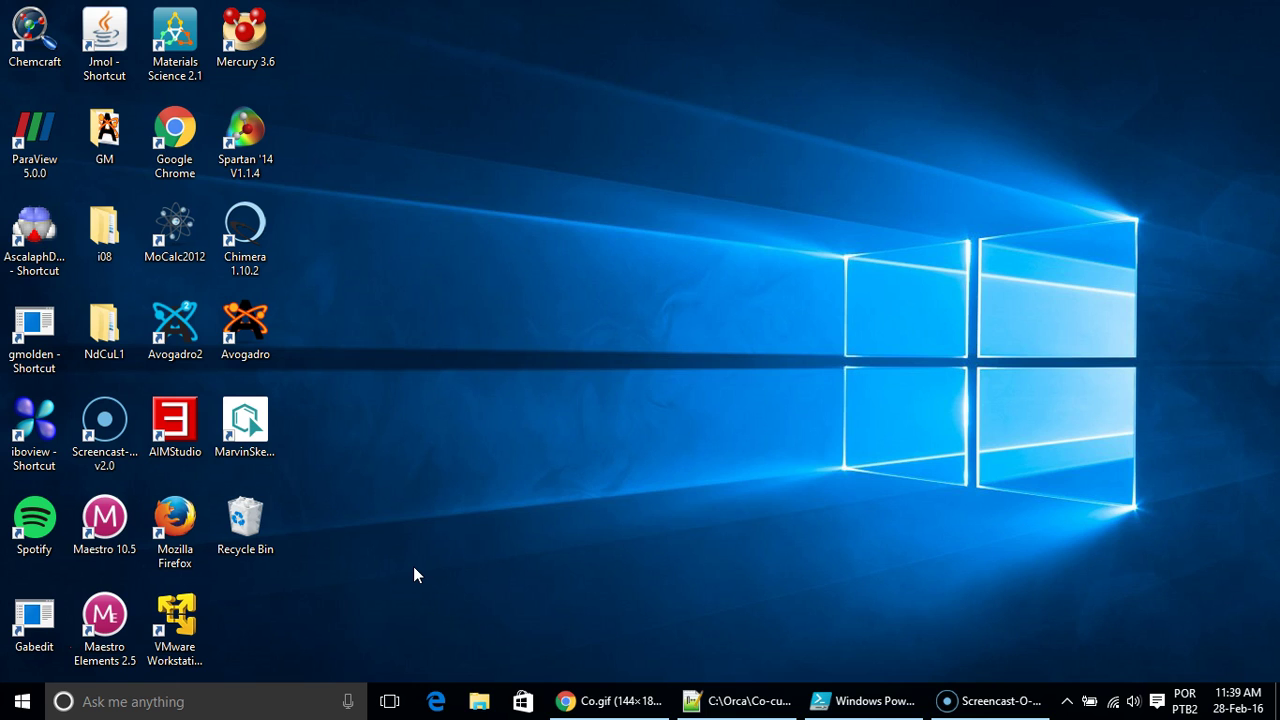
Launch Avogadro and turn off automatic hydrogen adjustment for drawing
click(25, 705)
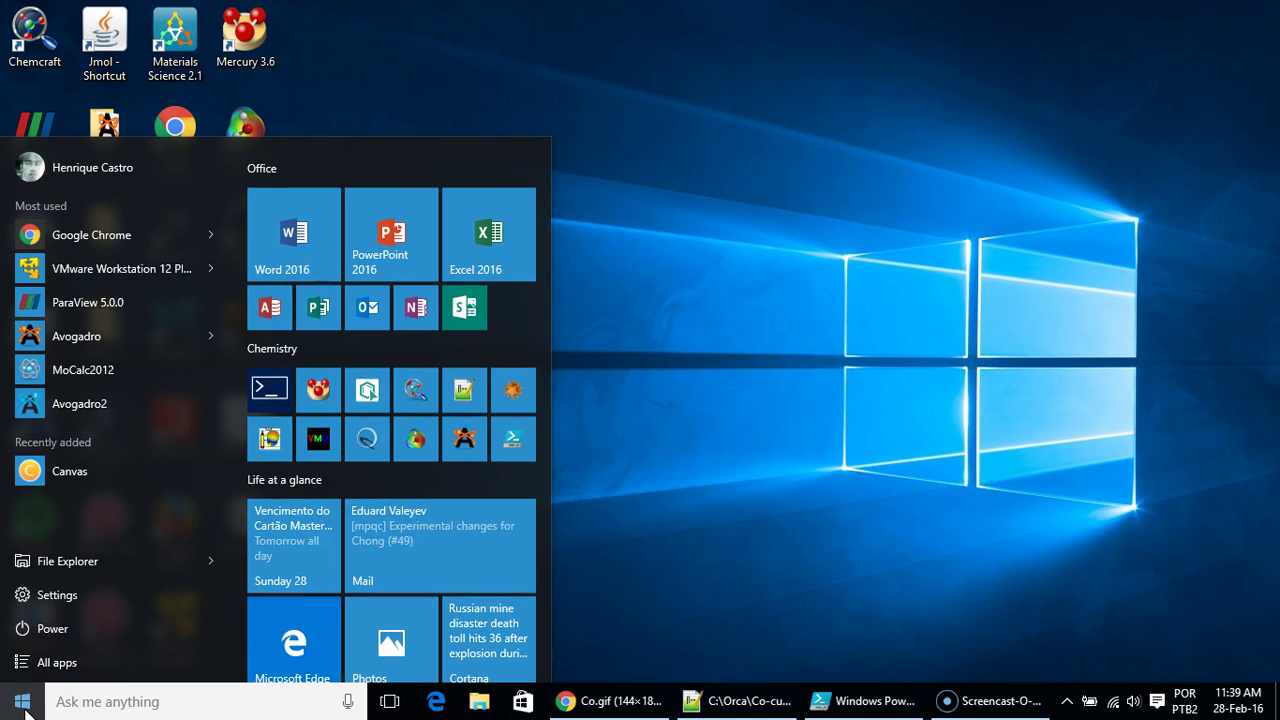
click(462, 440)
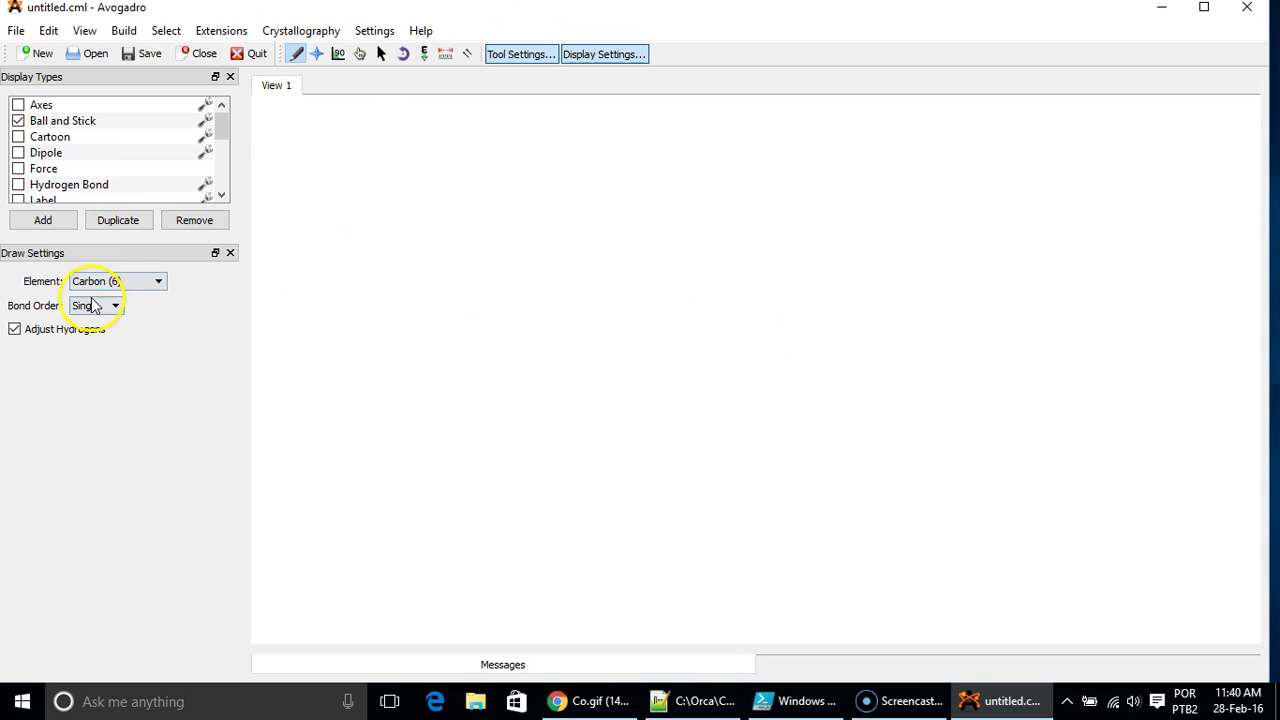
click(42, 332)
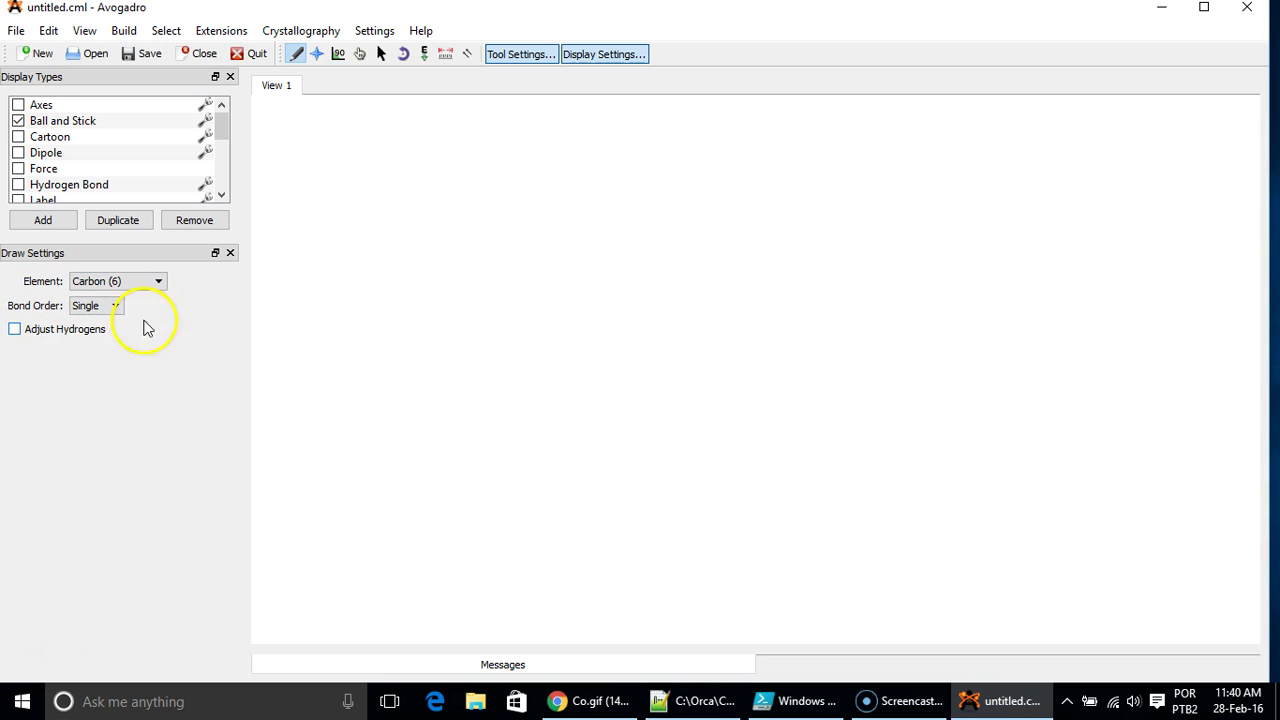
Draw two fused six-membered carbon rings and make three alternating bonds of the first ring double, including the shared bond
mouse_move(647, 294)
mouse_down()
mouse_move(585, 350)
mouse_move(587, 432)
mouse_move(659, 473)
mouse_move(727, 436)
mouse_move(731, 365)
mouse_move(686, 309)
mouse_move(646, 292)
mouse_up()
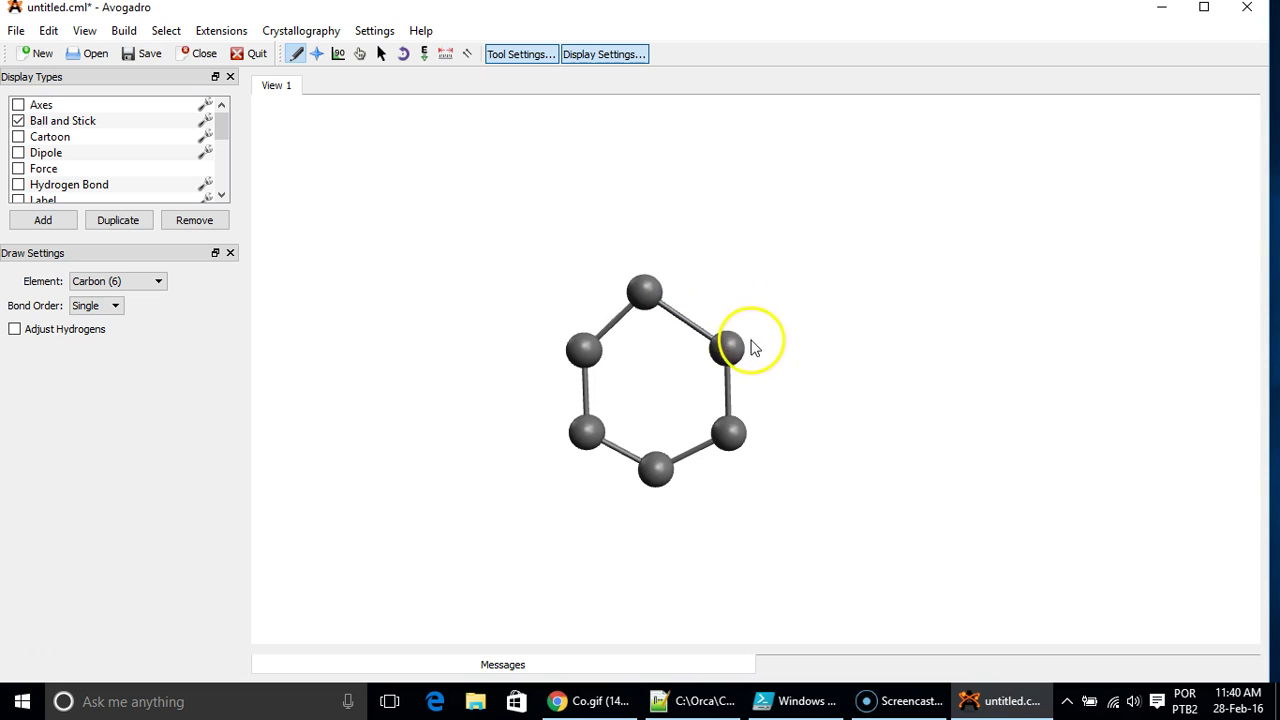
drag(727, 347, 889, 440)
mouse_move(730, 434)
mouse_down()
mouse_move(803, 481)
mouse_move(889, 442)
mouse_up()
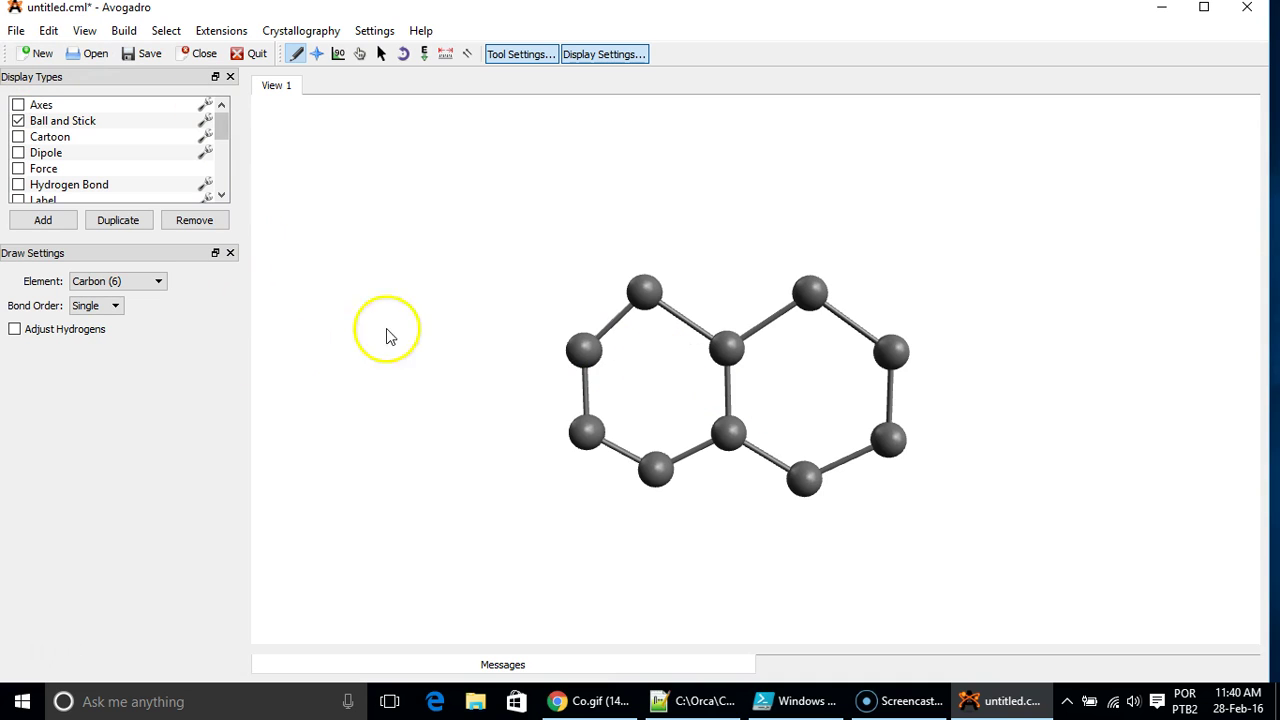
click(612, 319)
click(615, 450)
click(731, 405)
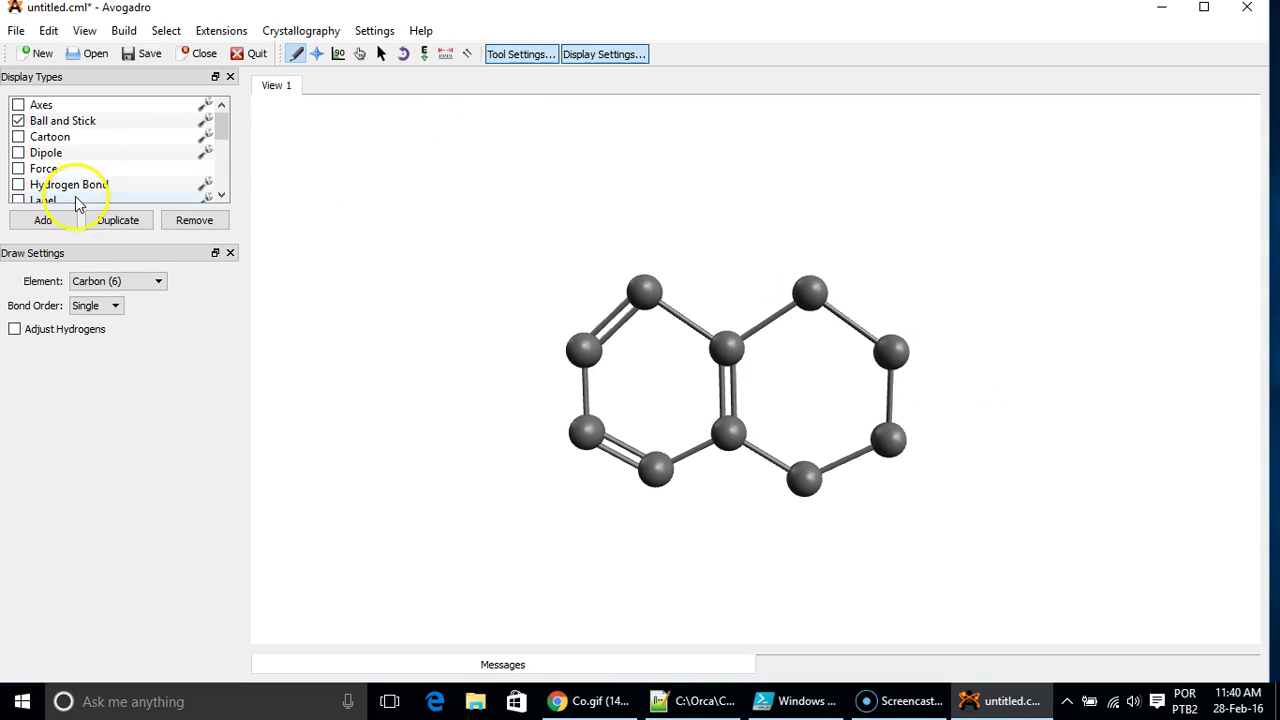
Using oxygen, replace the upper atom of the second ring and attach a double-bonded oxygen to the outer carbon beside it
click(126, 281)
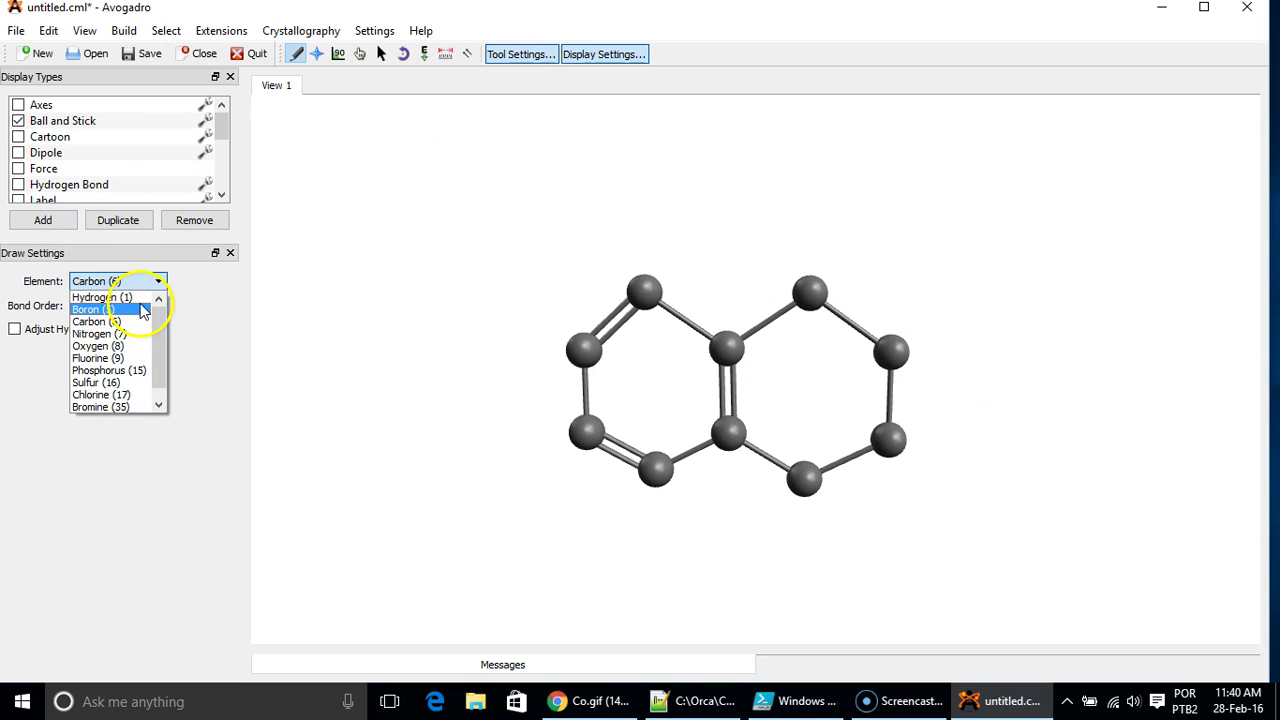
click(120, 346)
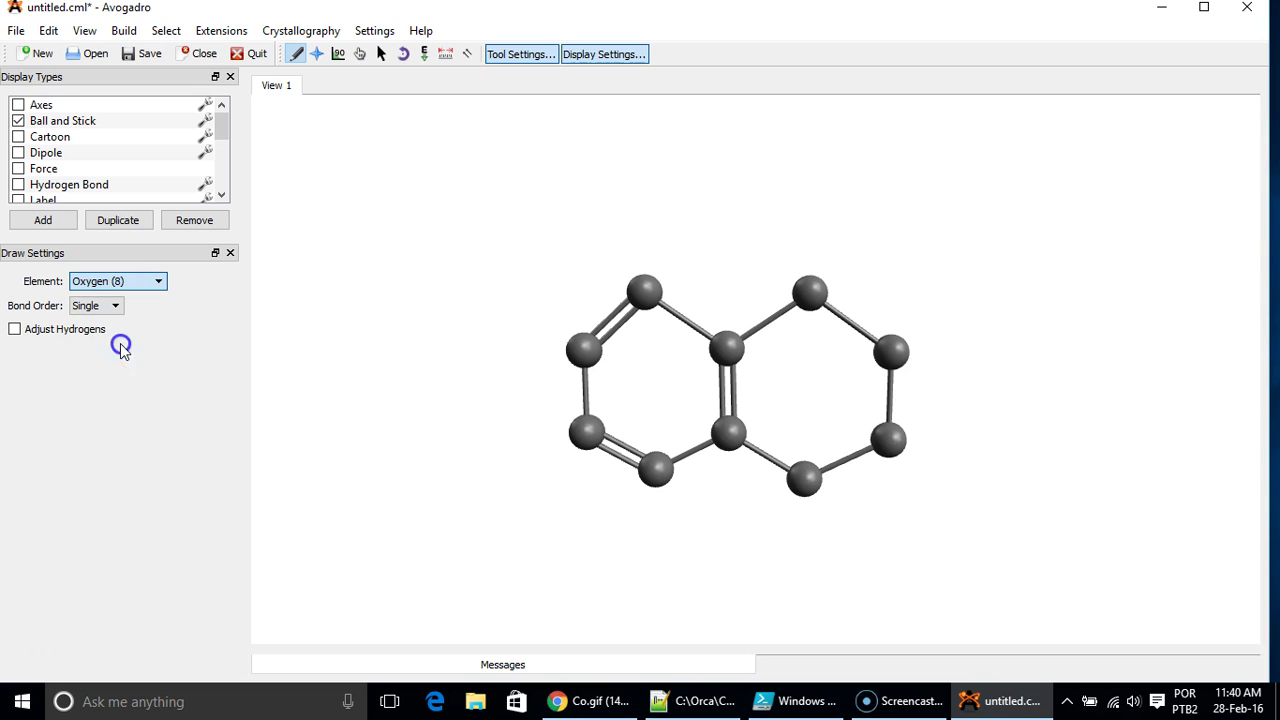
click(810, 291)
mouse_move(912, 362)
mouse_down()
mouse_move(909, 337)
mouse_move(960, 316)
mouse_up()
click(933, 335)
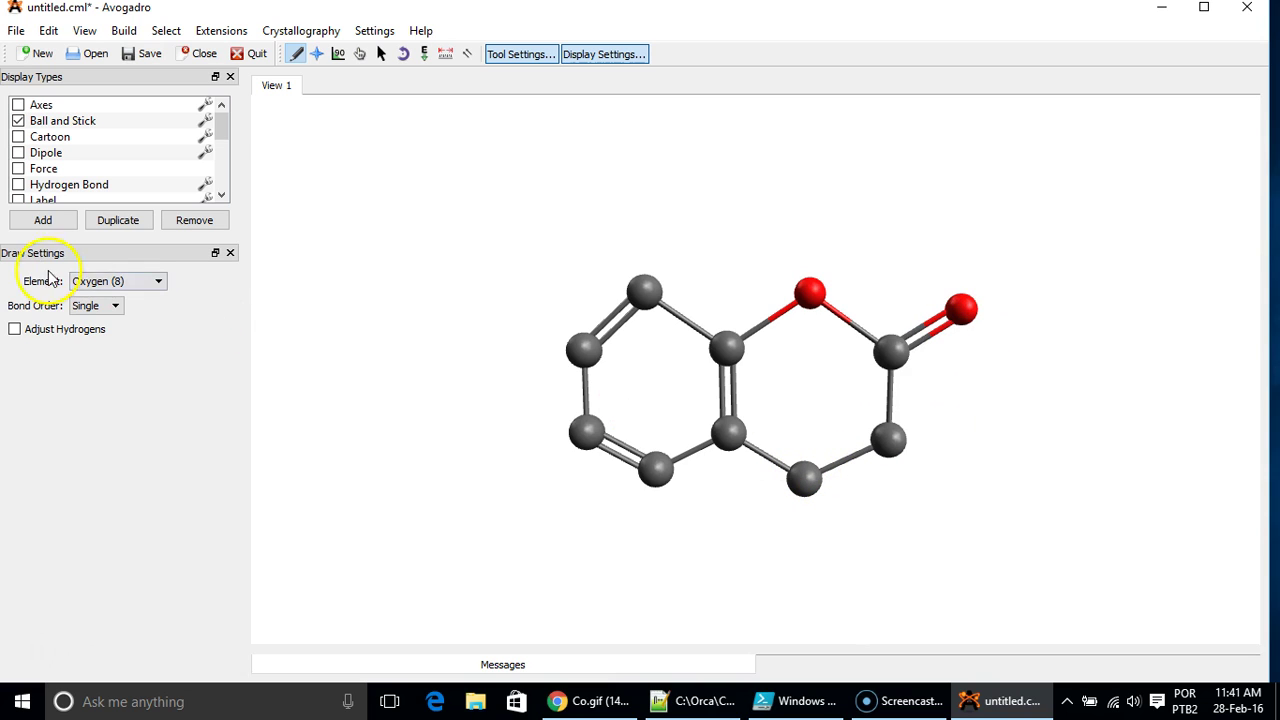
Set the drawing element to carbon and make the lower carbon-carbon bond of the oxygen-containing ring double
click(152, 282)
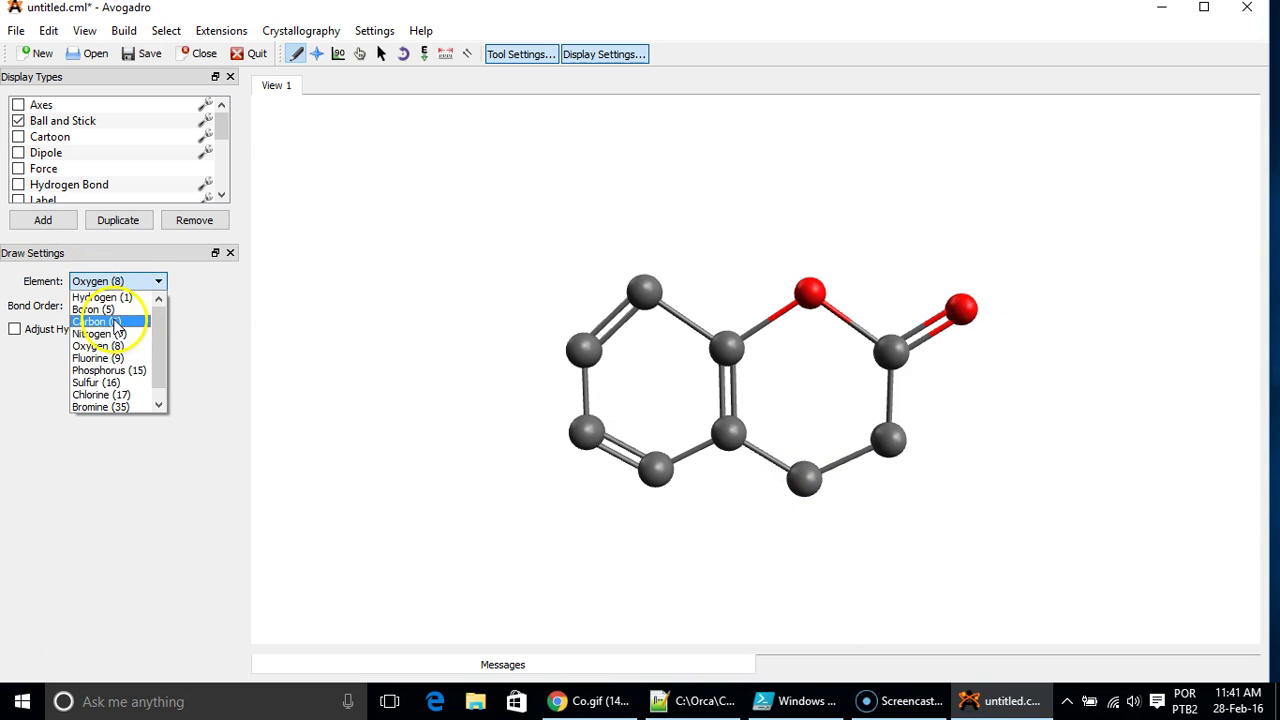
click(100, 321)
click(850, 466)
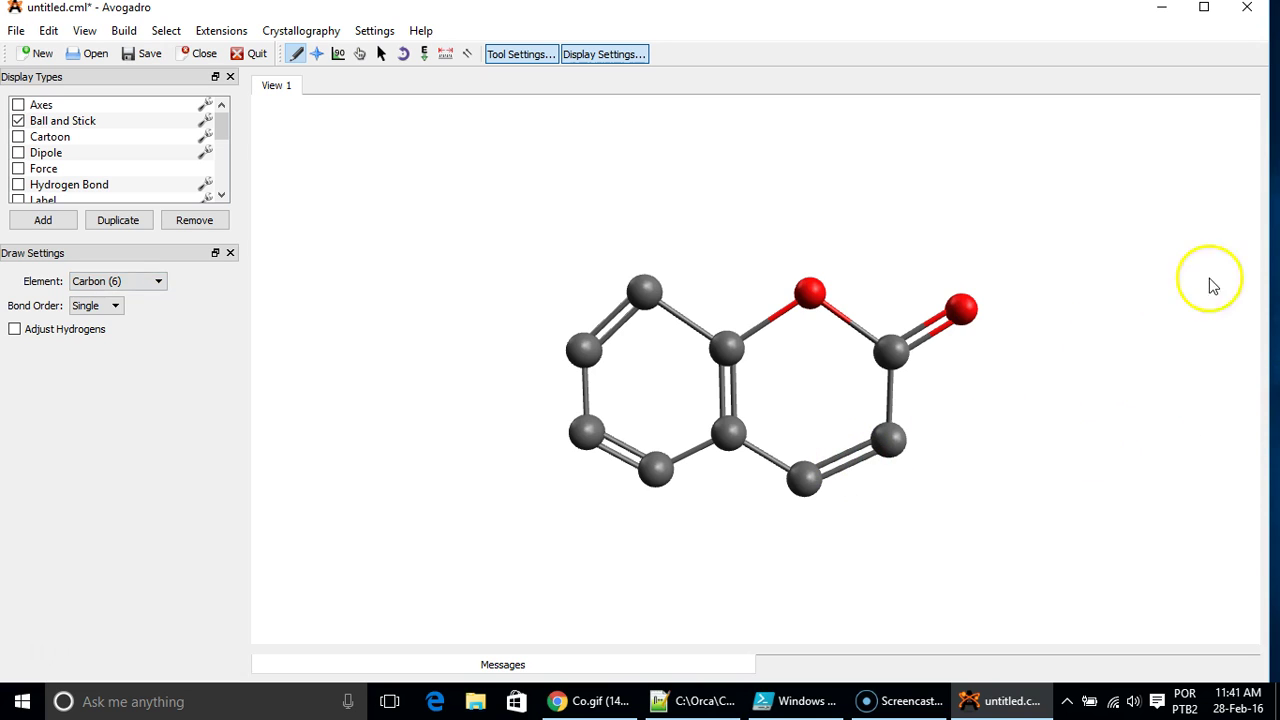
Optimize the molecule's geometry and add hydrogens to its carbon skeleton
click(222, 31)
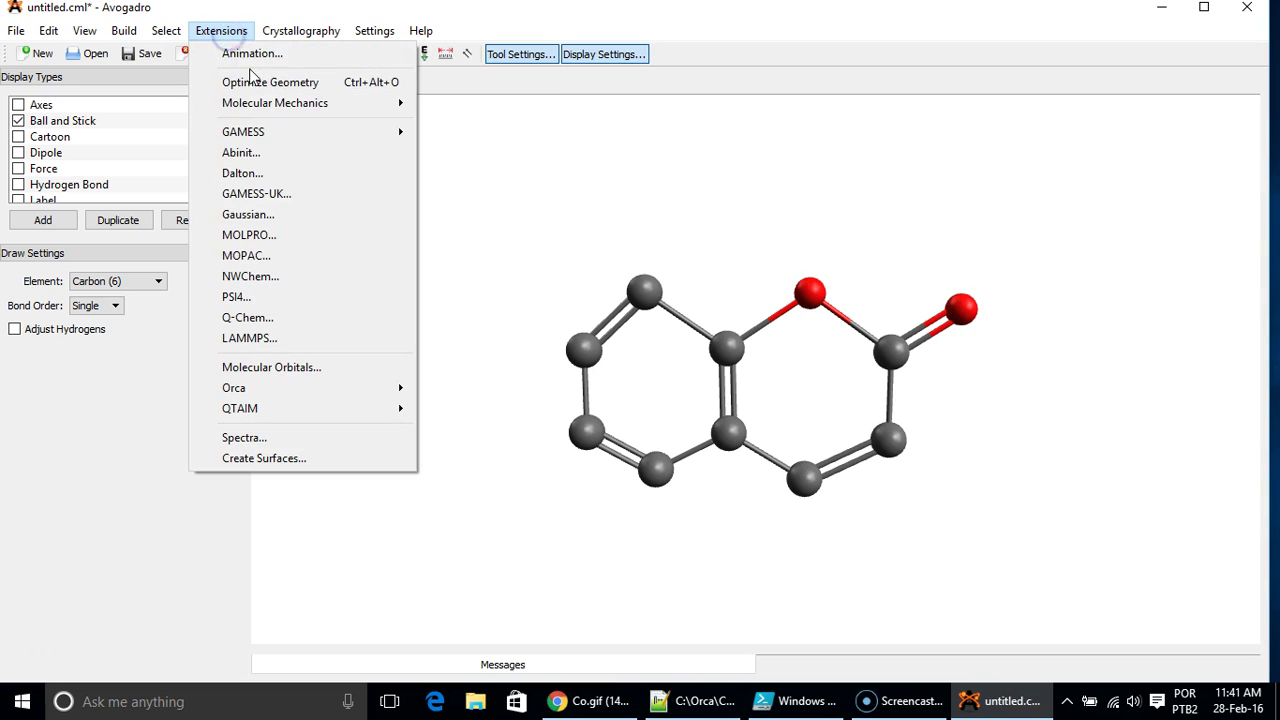
click(280, 82)
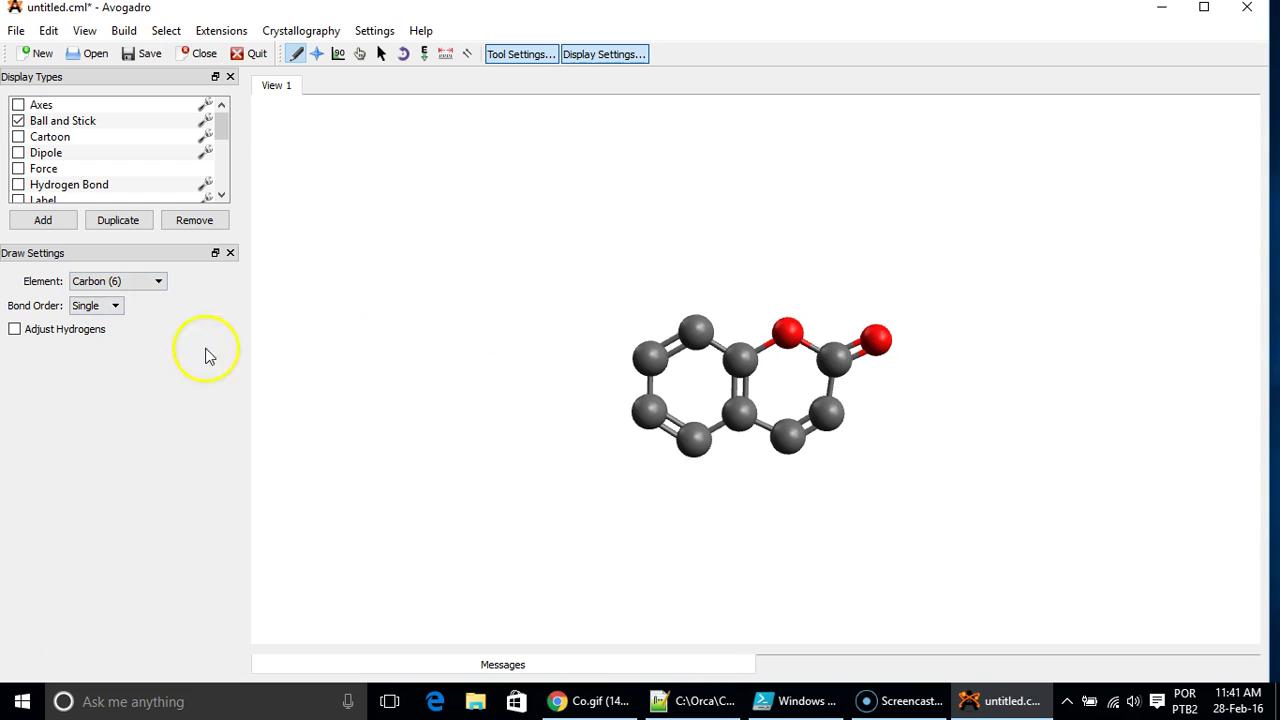
click(123, 31)
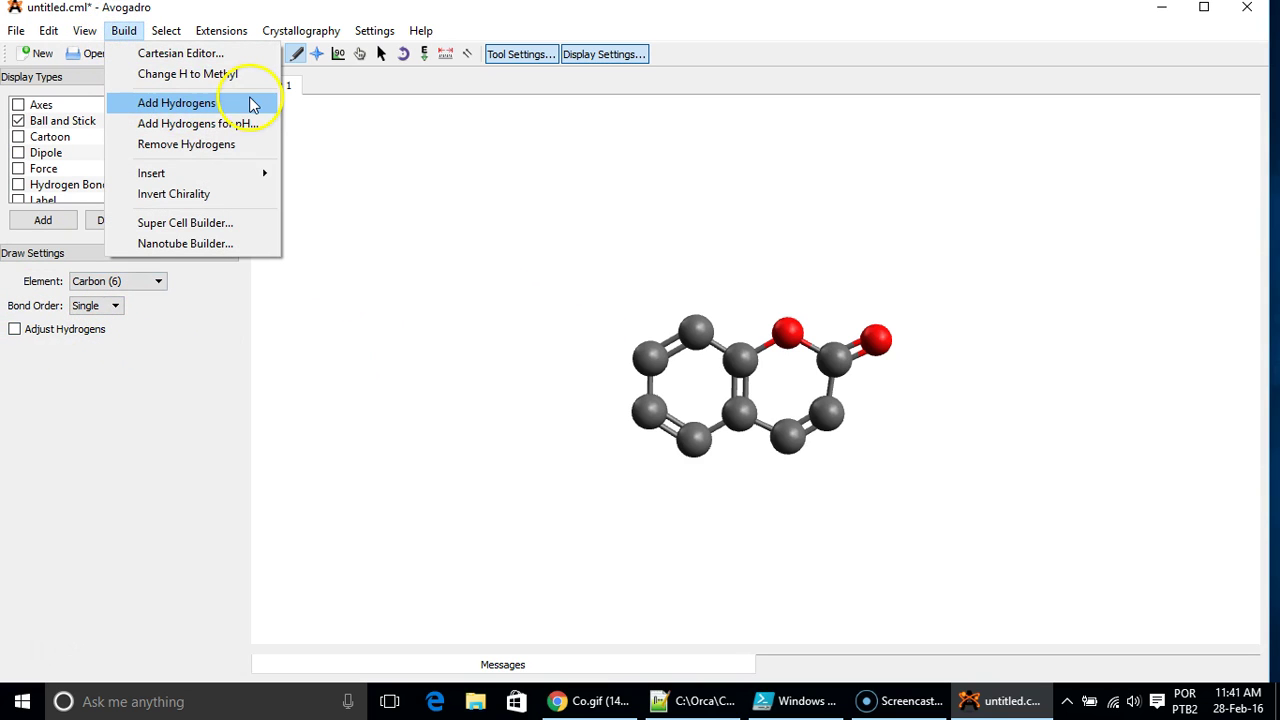
click(245, 108)
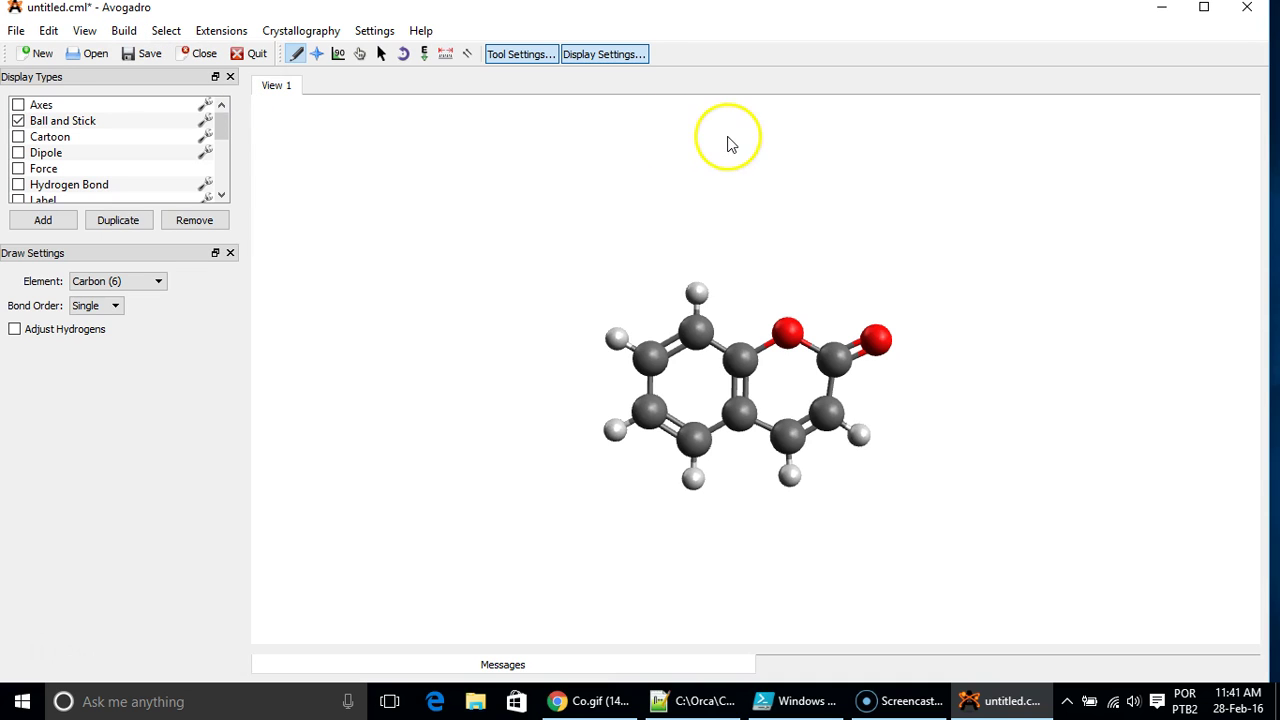
Examine the molecule from several angles, shift it aside to free space near its carbonyl oxygen, and view the rings nearly edge-on
click(317, 55)
drag(513, 397, 1138, 316)
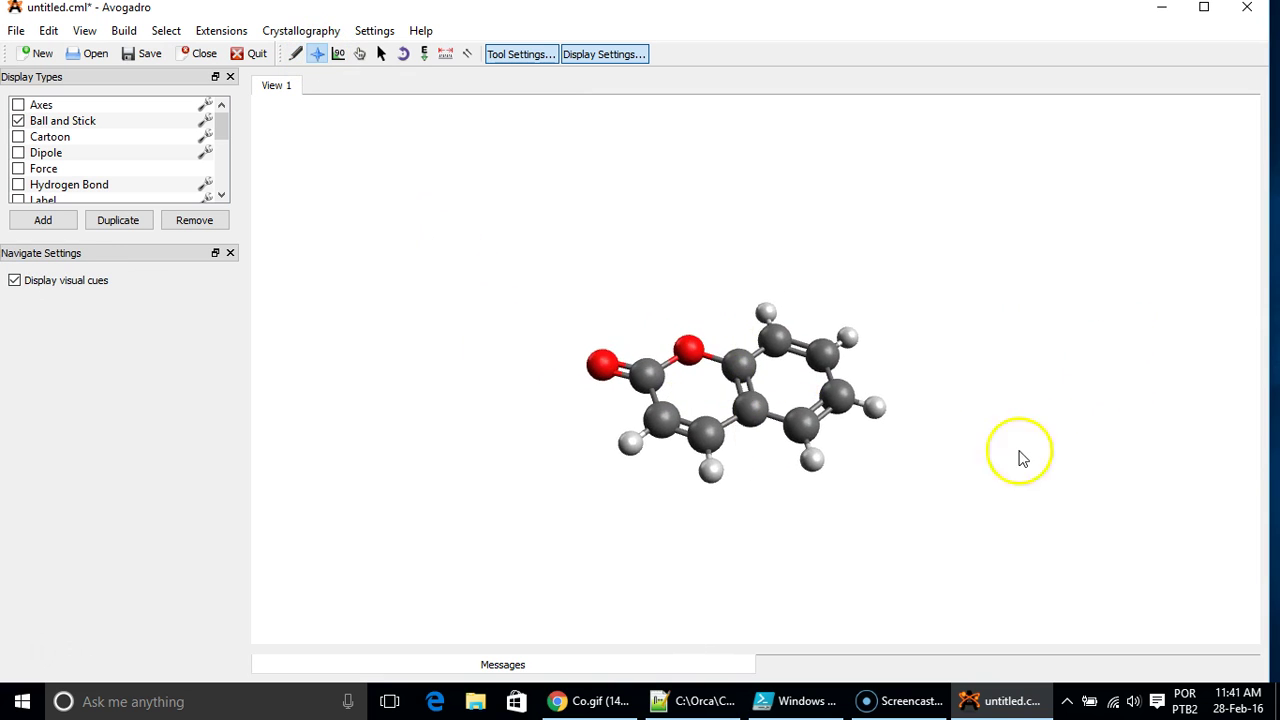
drag(763, 534, 726, 486)
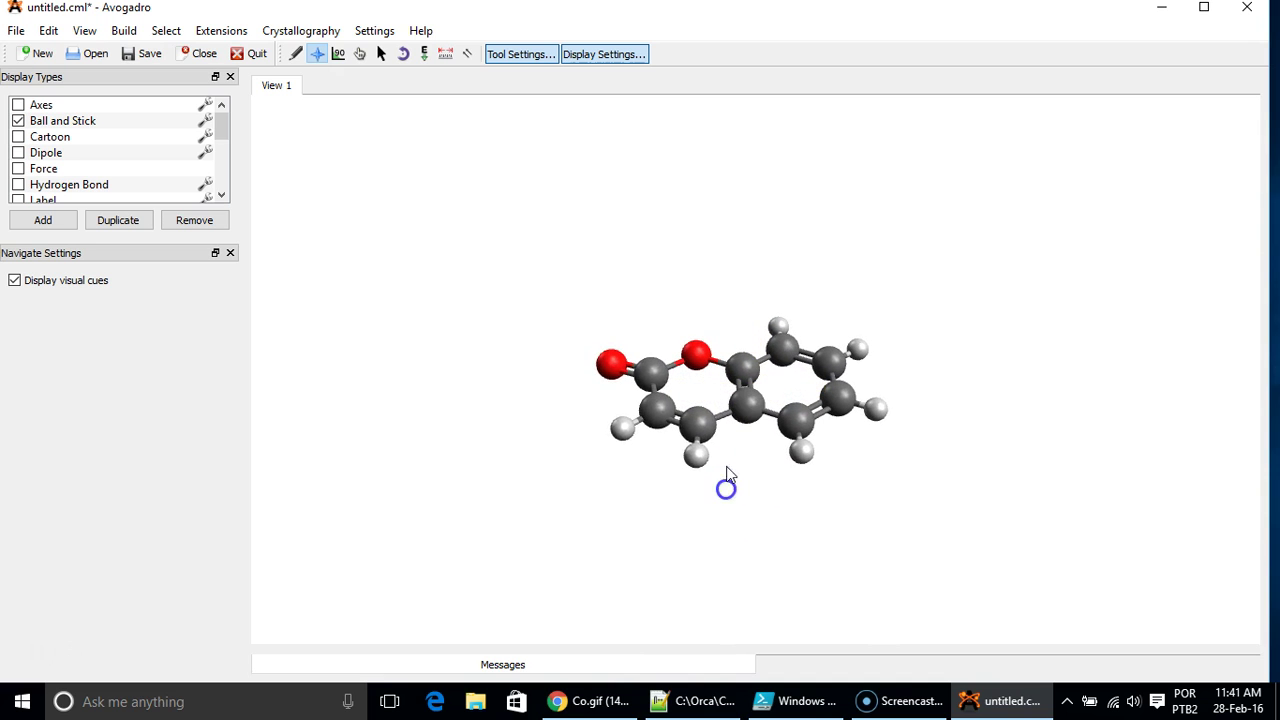
right_drag(557, 414, 777, 404)
drag(700, 414, 770, 320)
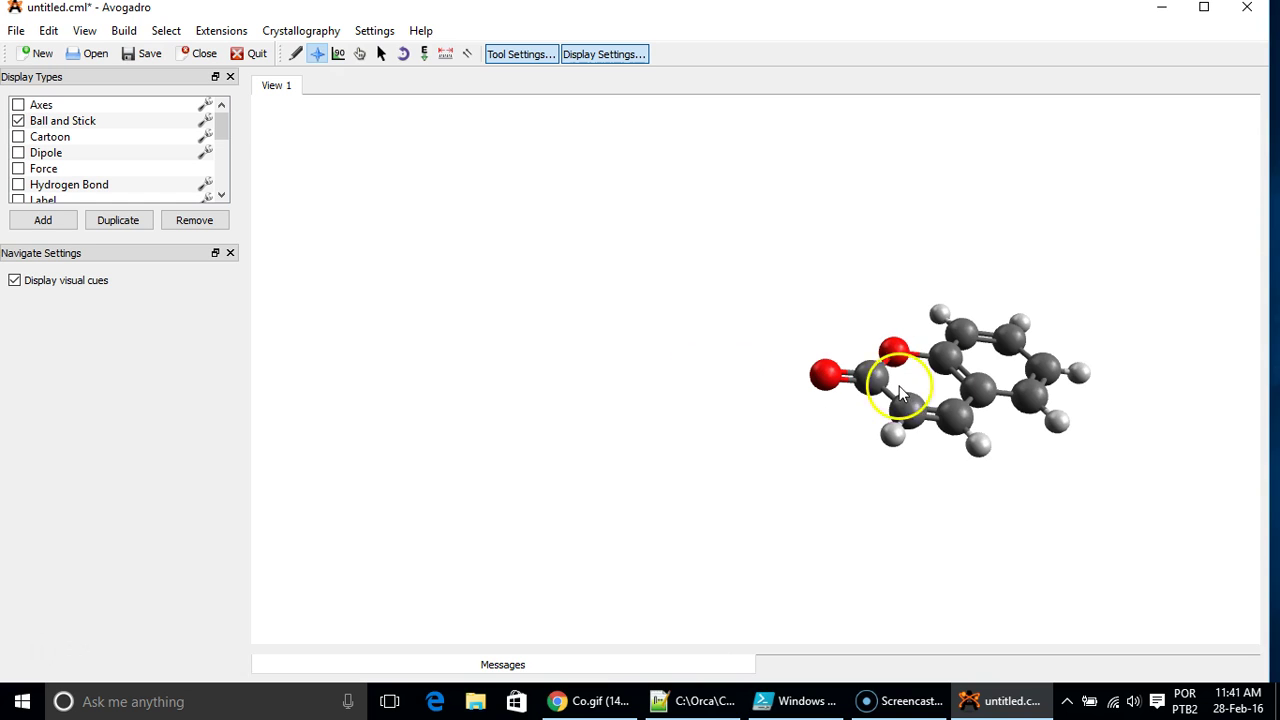
drag(1140, 409, 1128, 395)
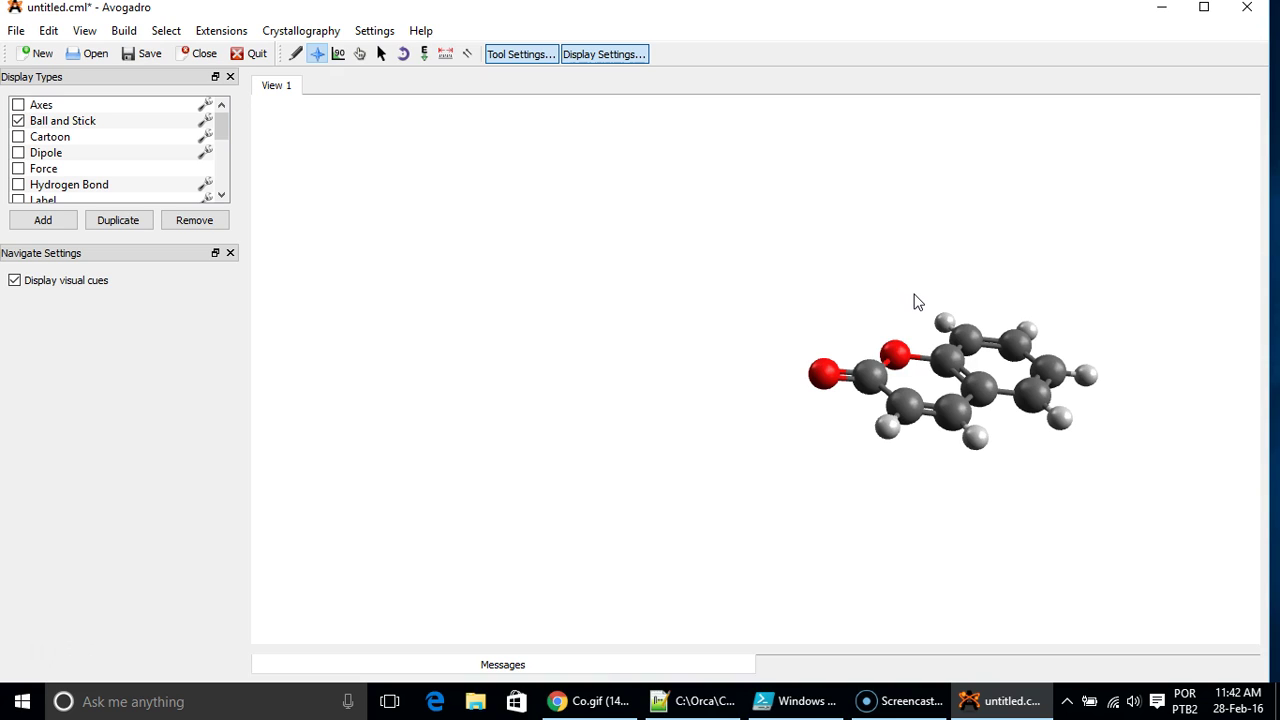
drag(836, 452, 930, 495)
drag(809, 517, 822, 441)
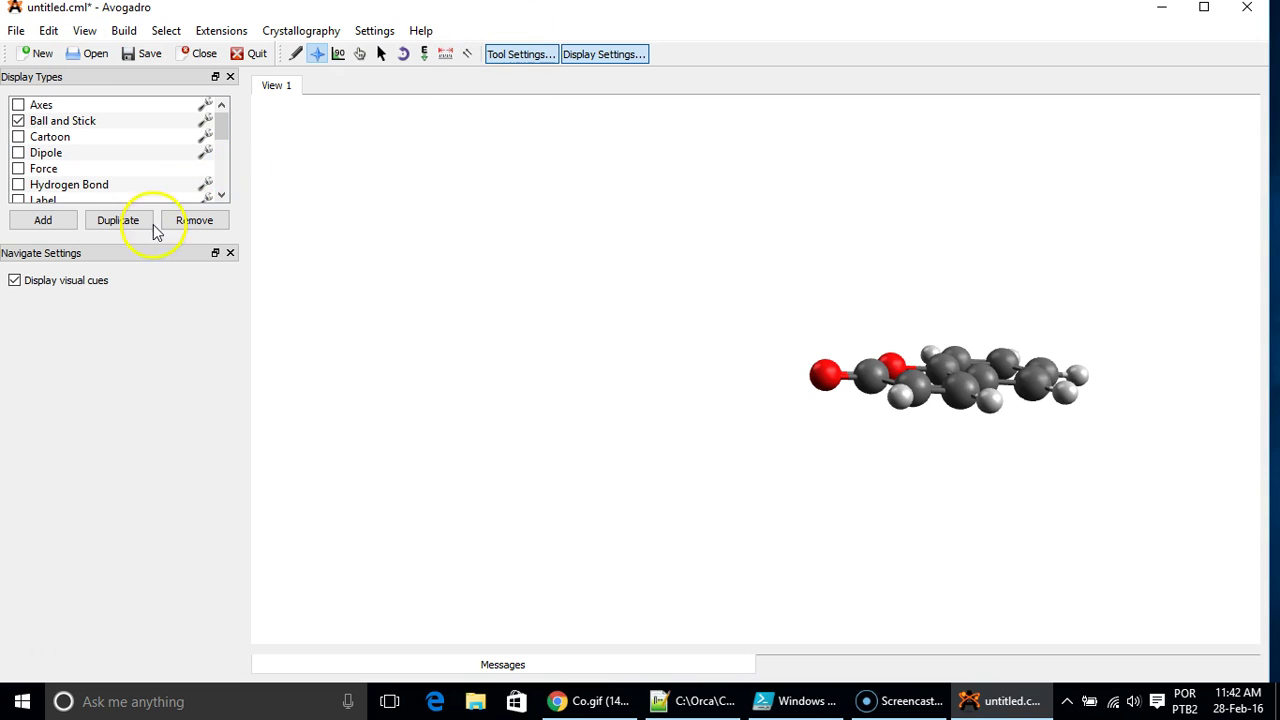
Place a single cobalt atom in the empty space facing the molecule's carbonyl oxygen
click(296, 54)
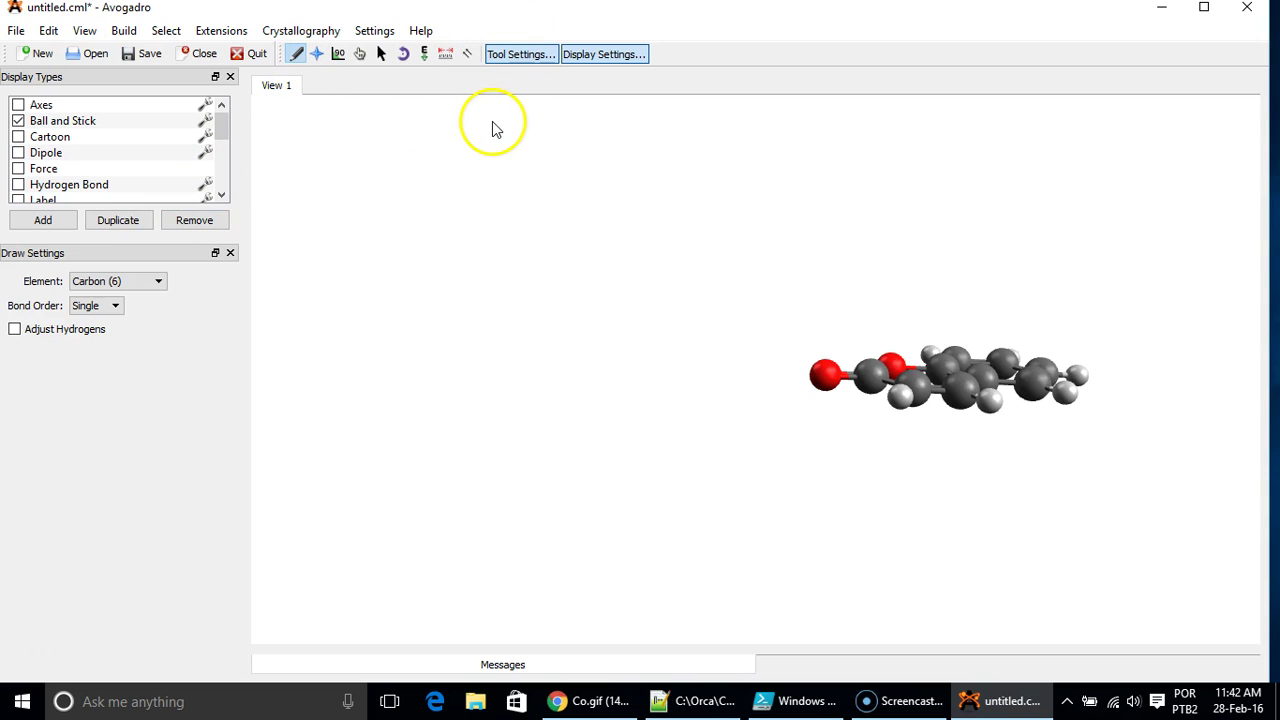
click(110, 279)
click(157, 281)
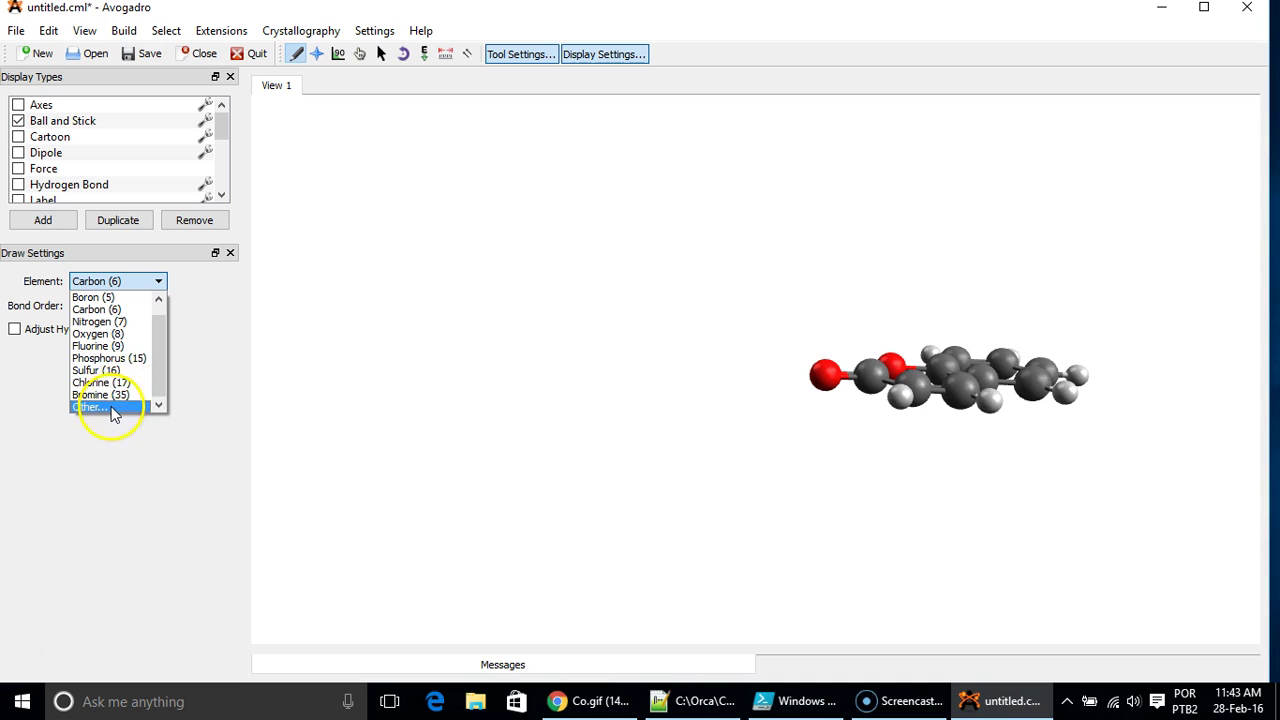
click(95, 407)
double_click(545, 343)
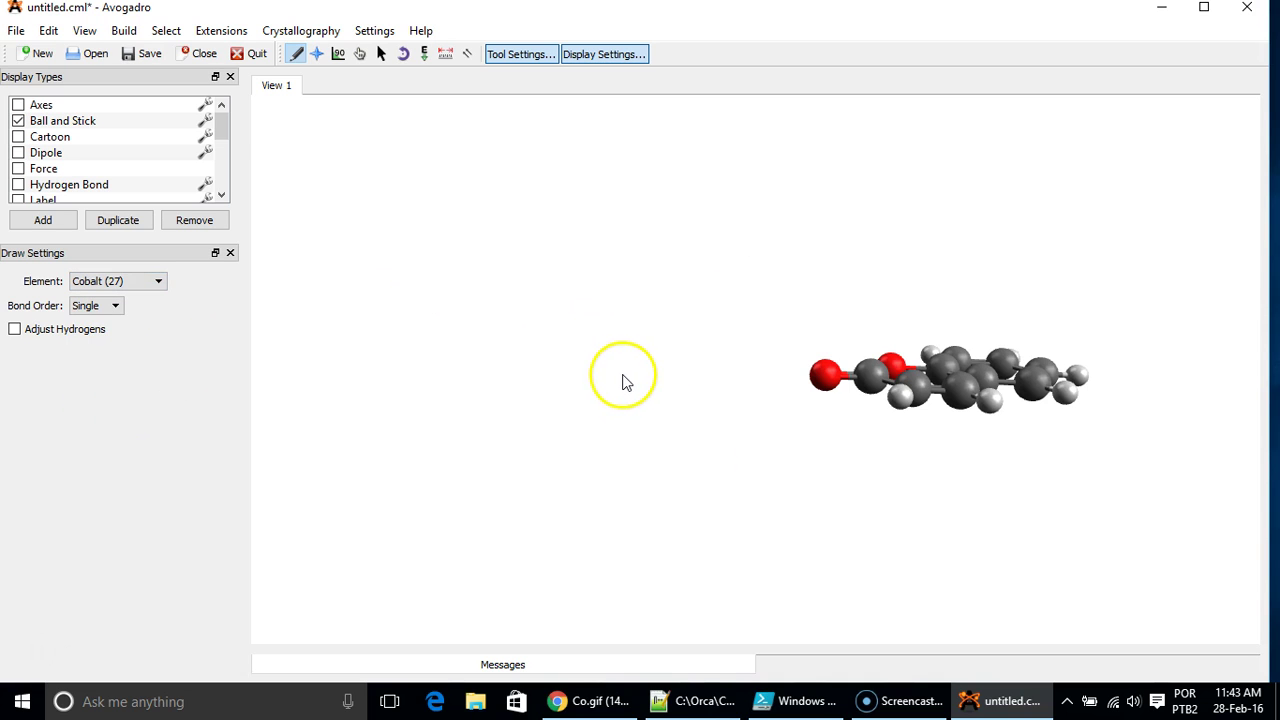
click(639, 379)
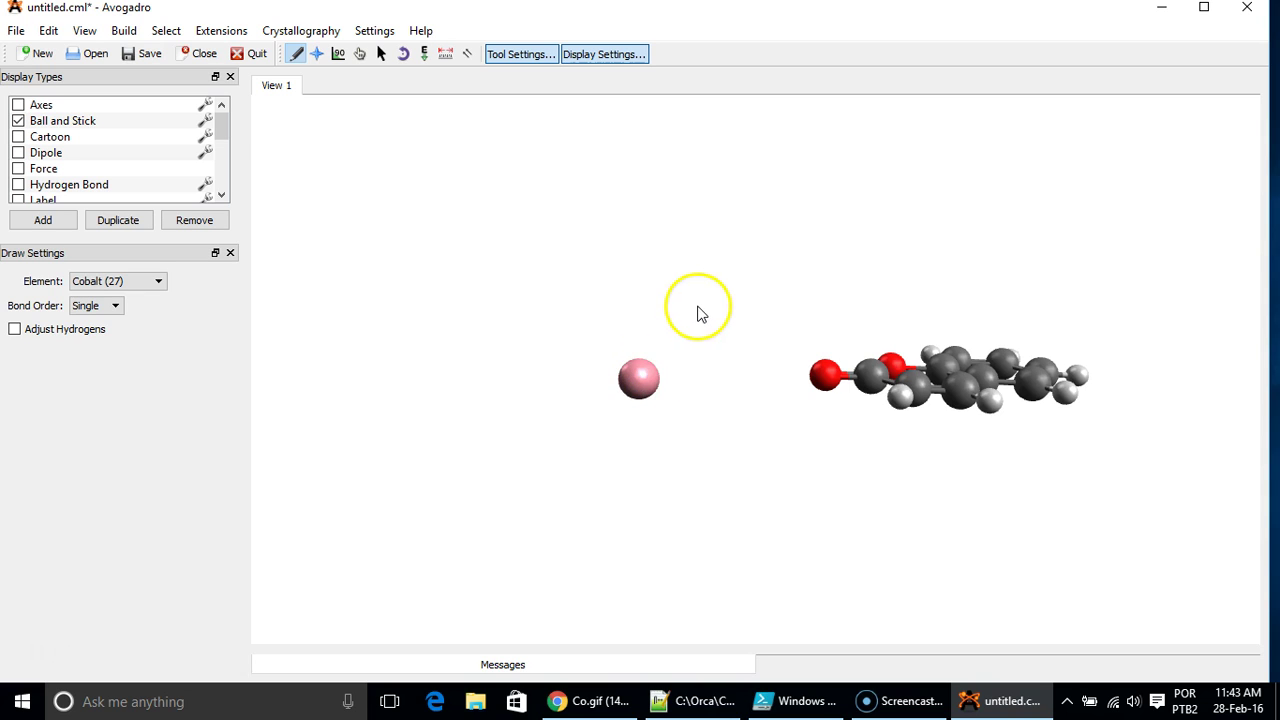
Attach three single-bonded oxygens around the cobalt in one plane and bond the cobalt to the molecule's carbonyl oxygen
click(140, 284)
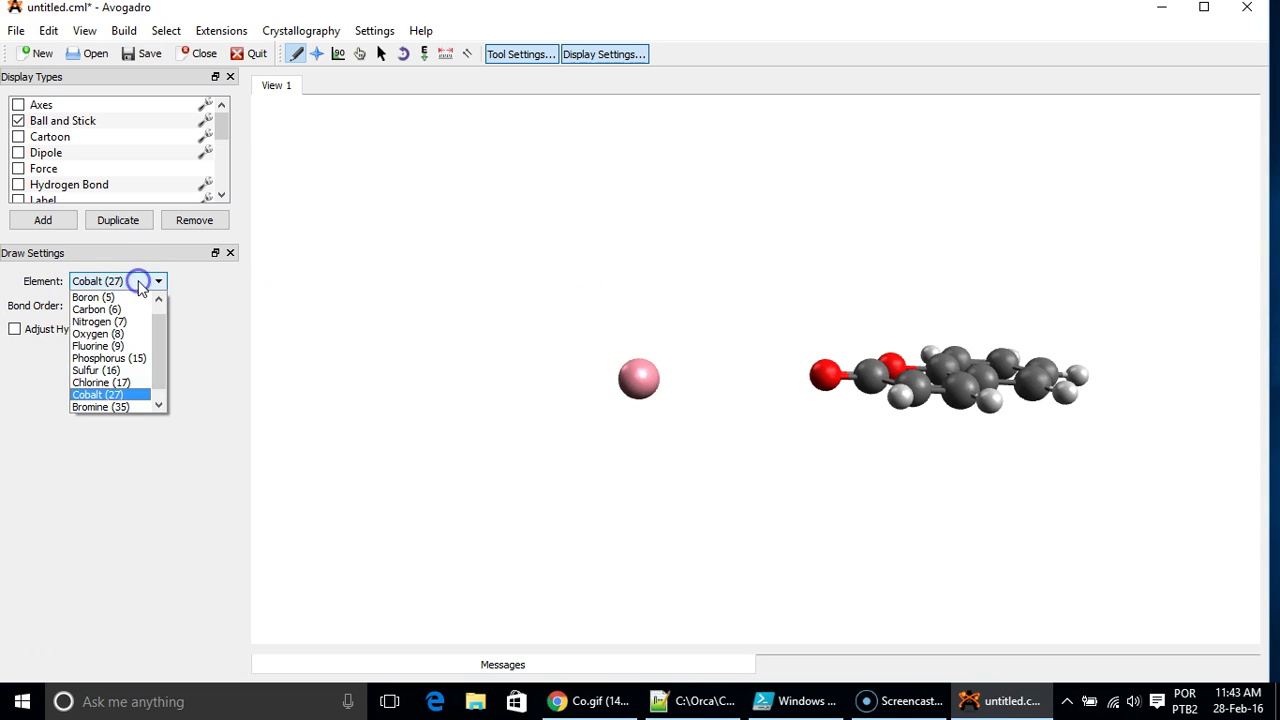
click(133, 335)
drag(640, 377, 645, 305)
drag(640, 400, 642, 456)
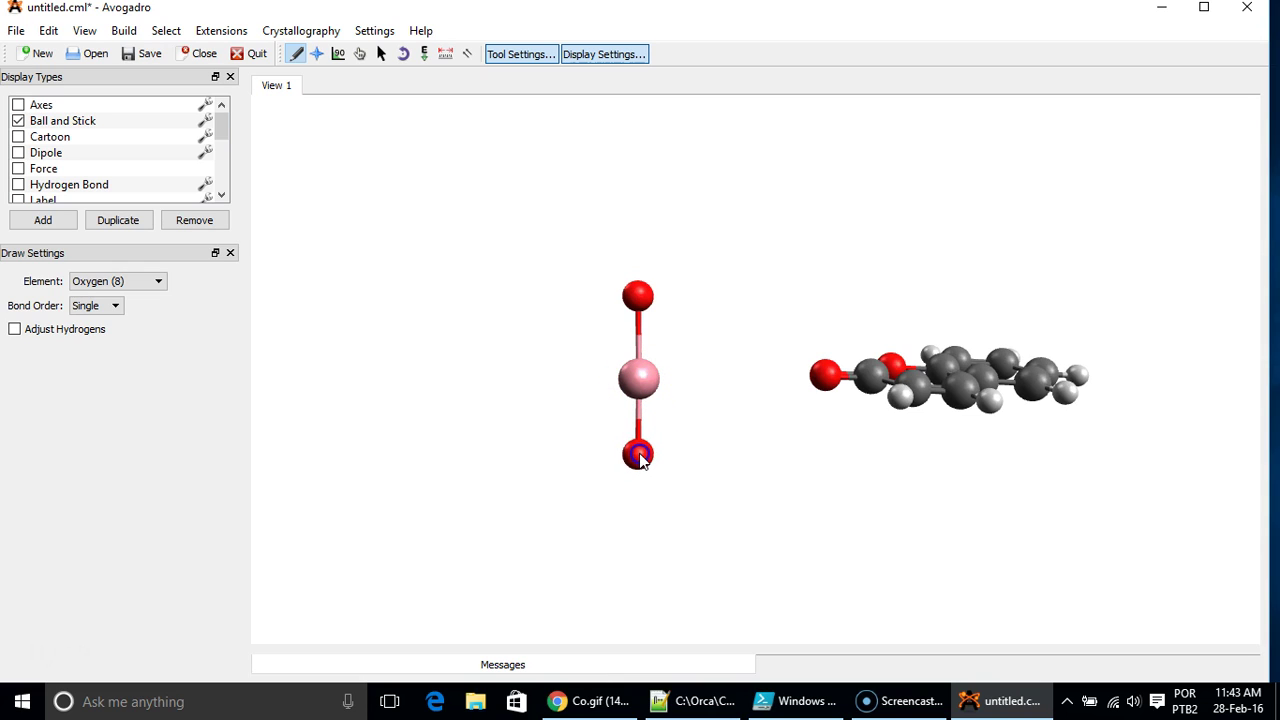
drag(640, 378, 552, 380)
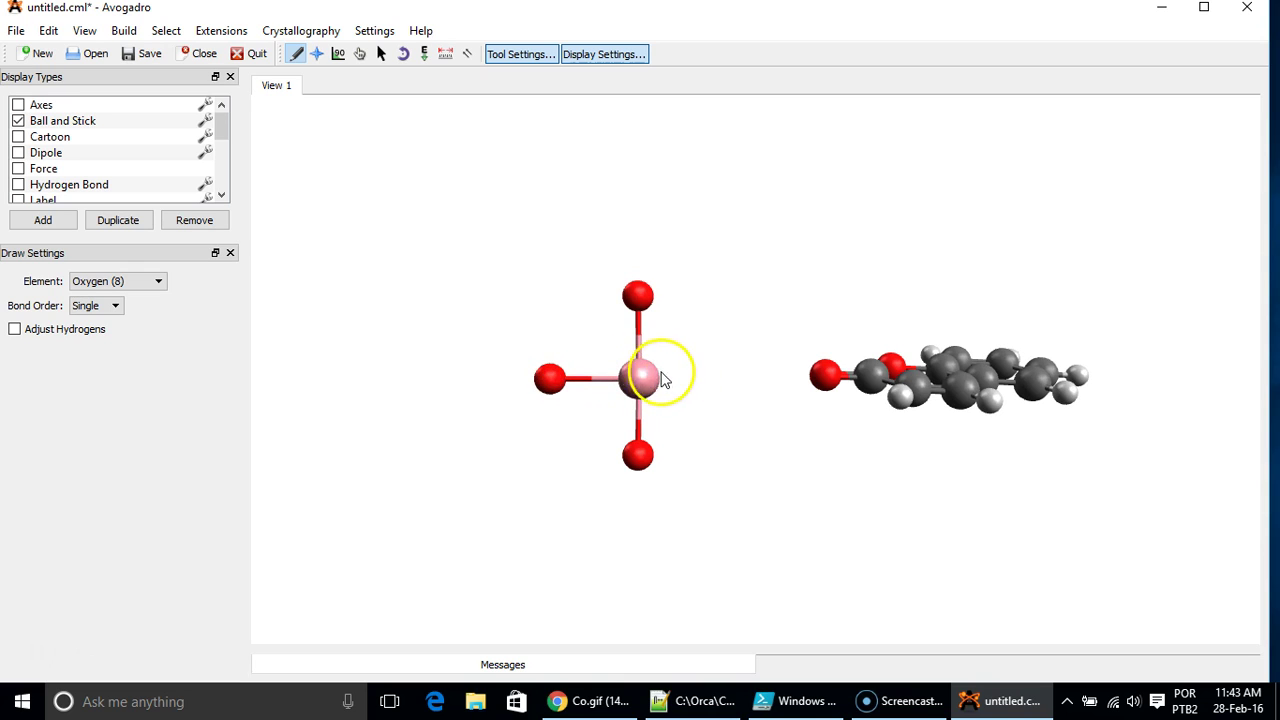
drag(651, 377, 808, 378)
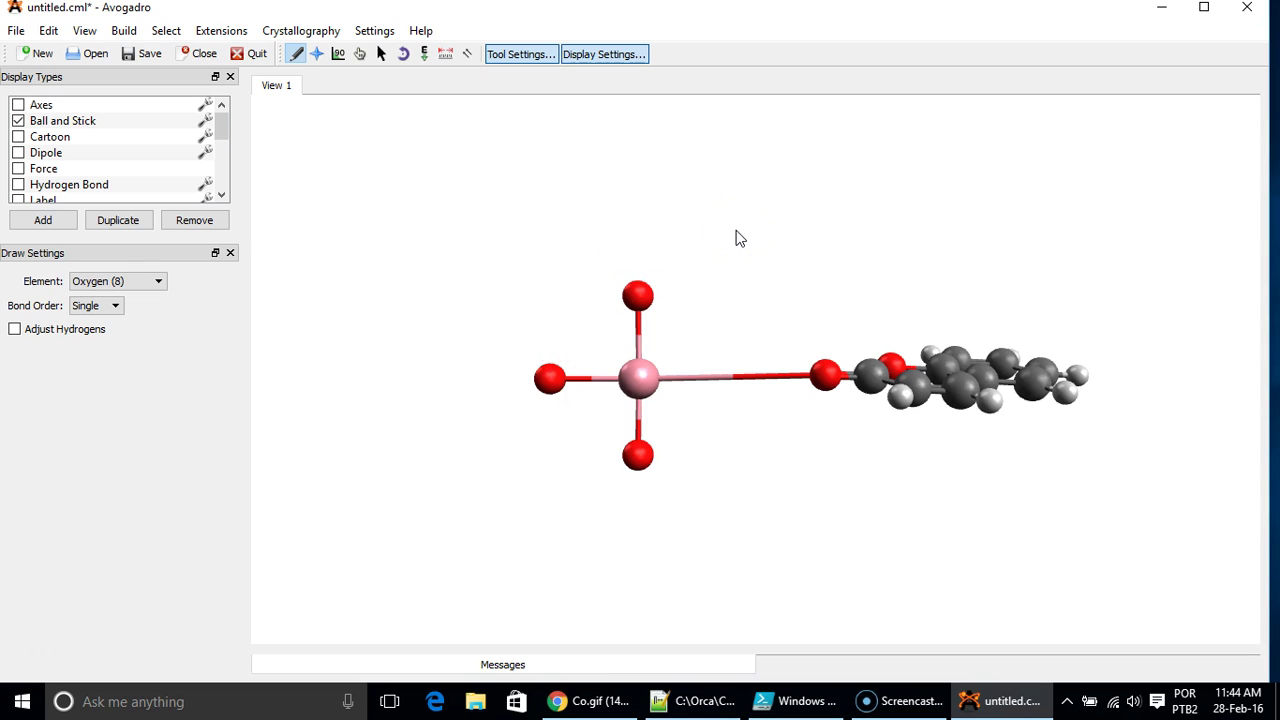
Add two single-bonded oxygens to the cobalt, one above and one below the plane of the existing bonds
click(316, 54)
drag(651, 230, 766, 489)
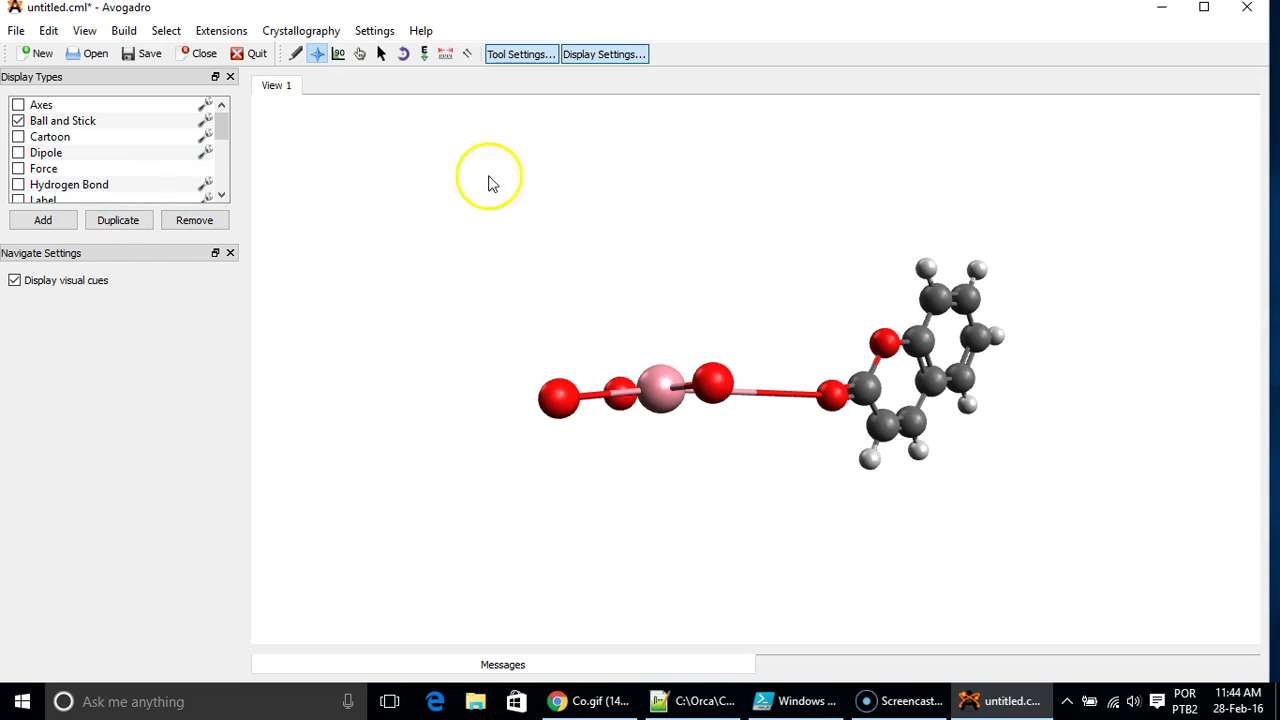
click(296, 54)
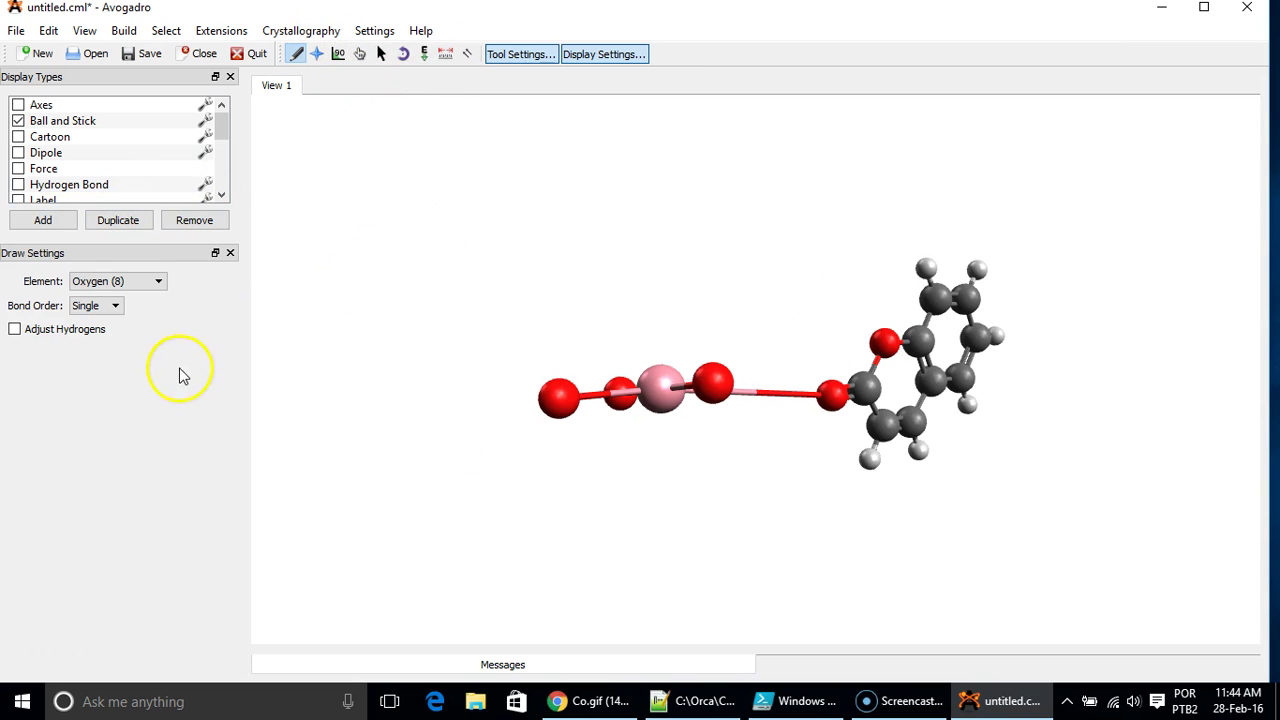
mouse_move(660, 373)
mouse_down()
mouse_move(658, 299)
mouse_move(671, 414)
mouse_move(660, 476)
mouse_up()
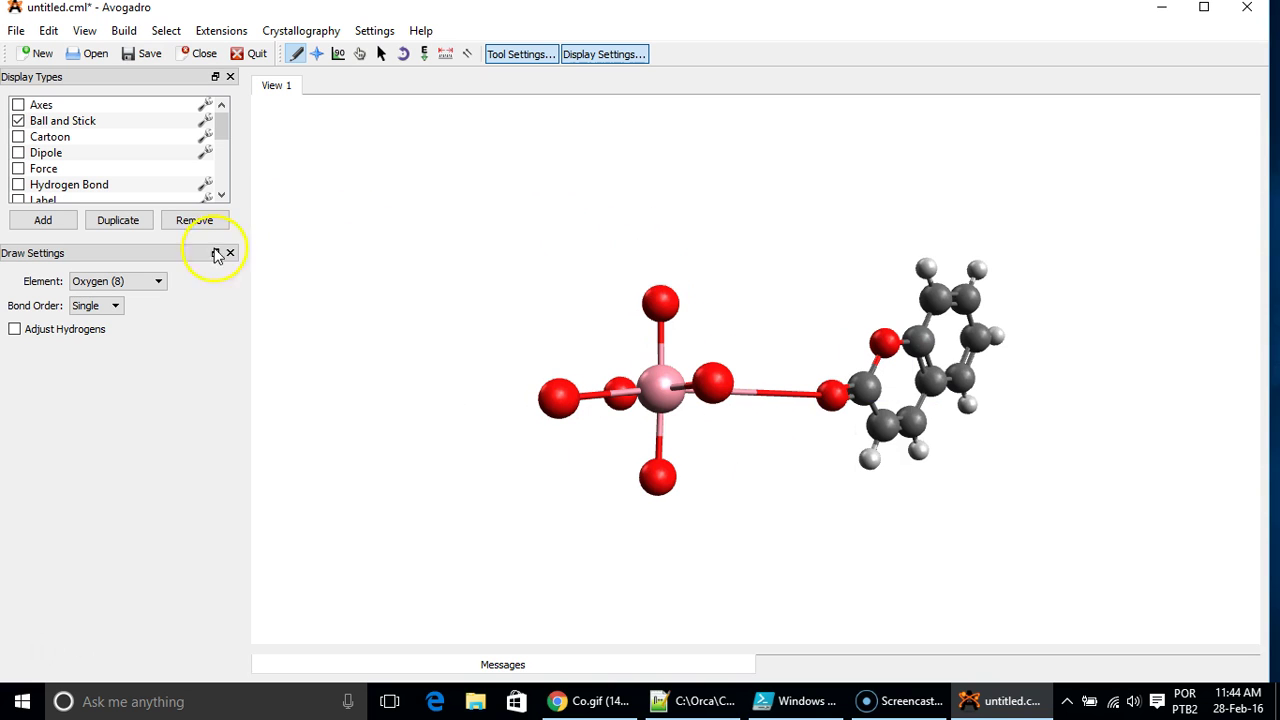
Select the entire coumarin molecule, move it closer to the cobalt atom along their shared bond, and clear the selection
click(320, 55)
drag(431, 359, 739, 417)
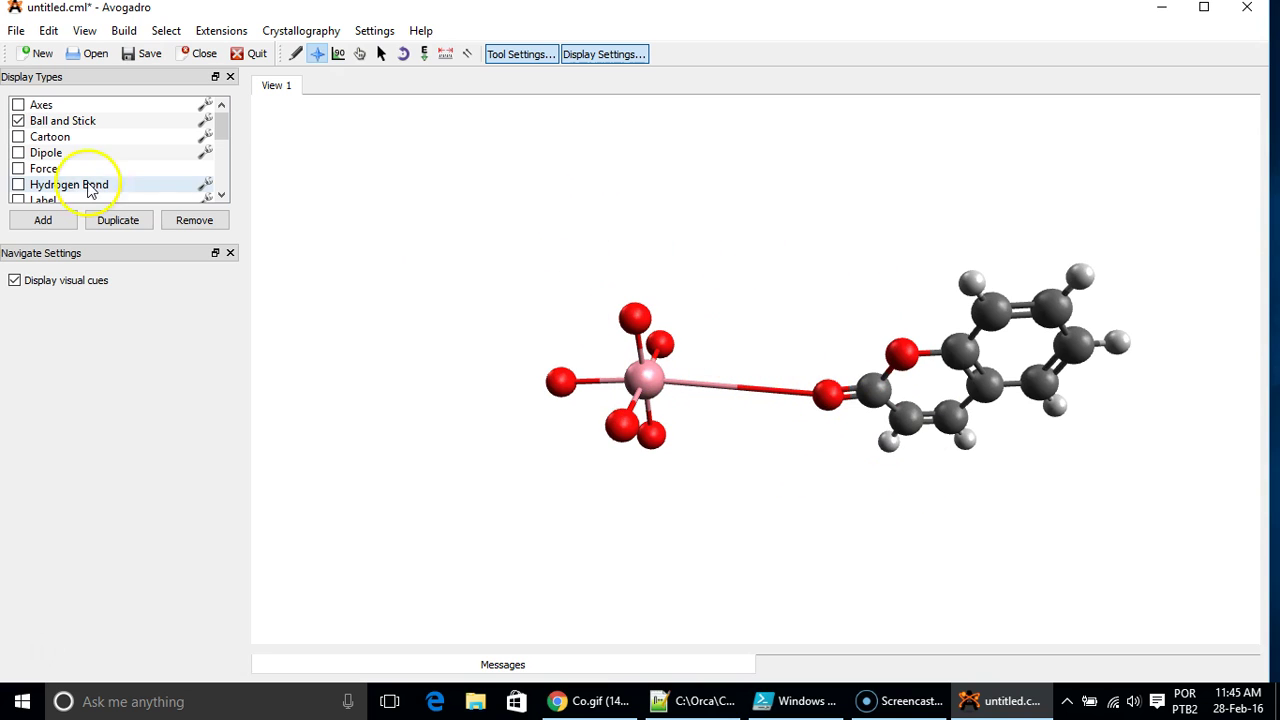
click(381, 54)
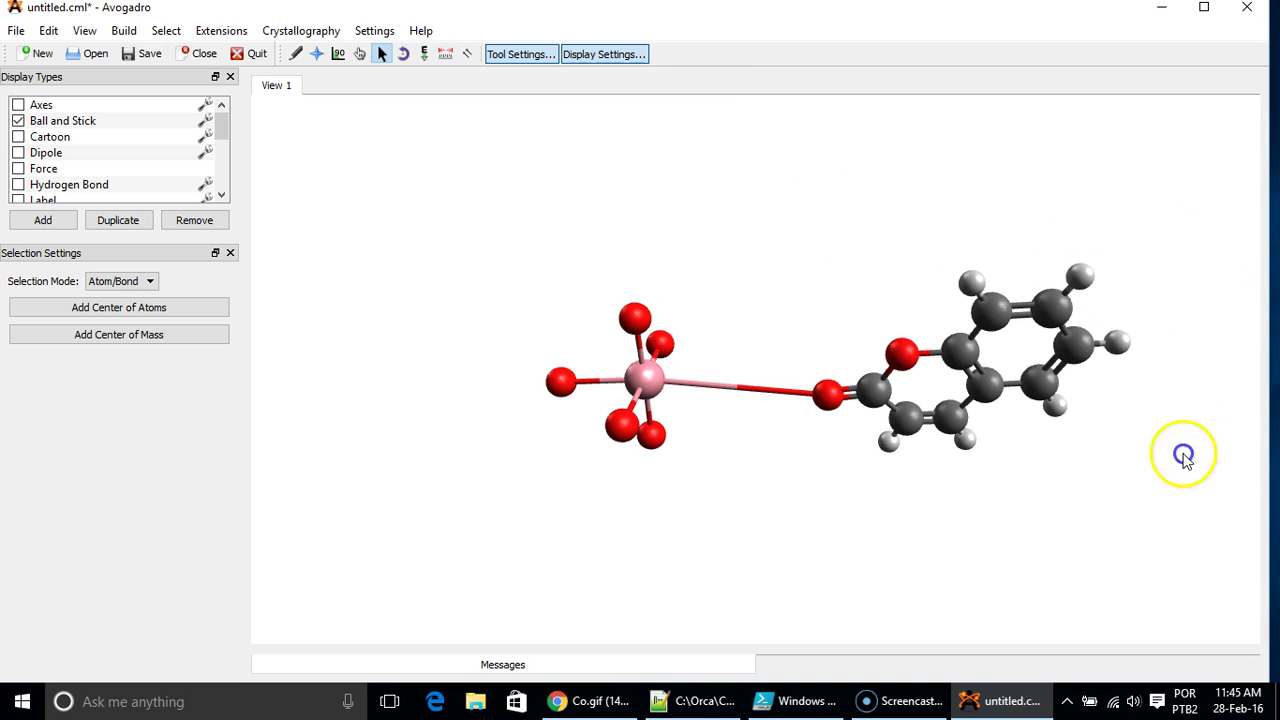
double_click(882, 425)
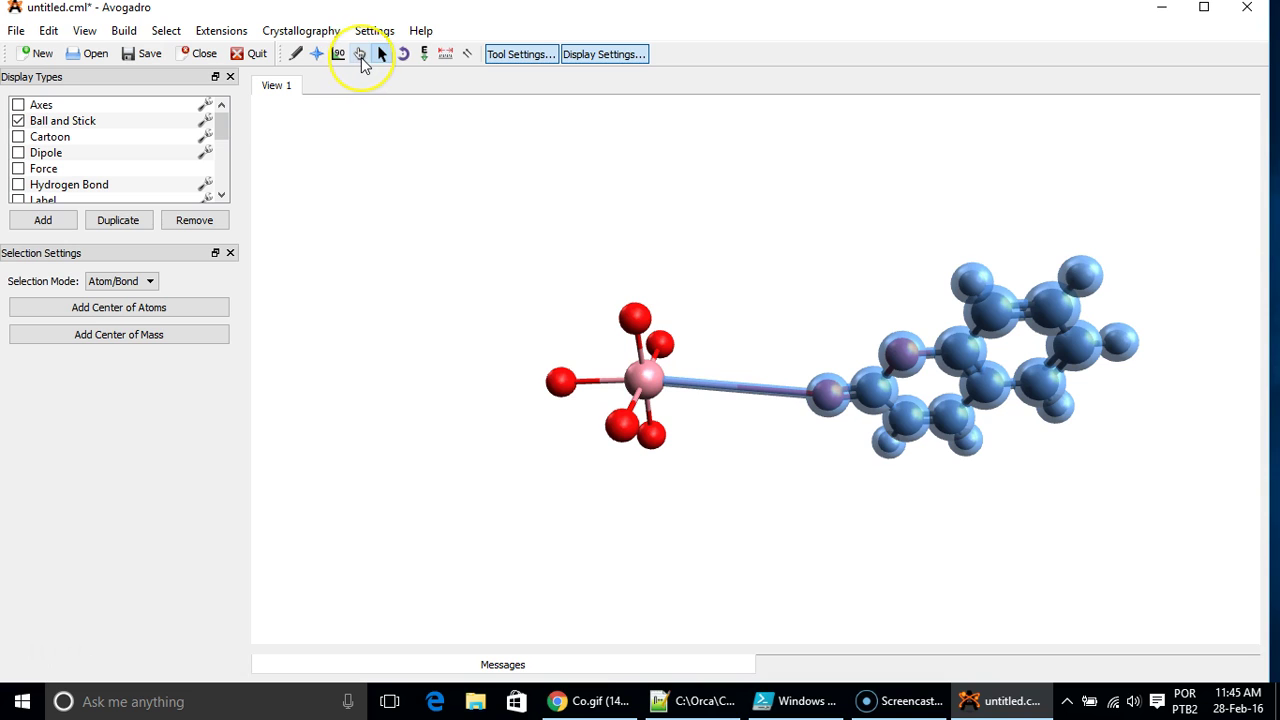
click(360, 54)
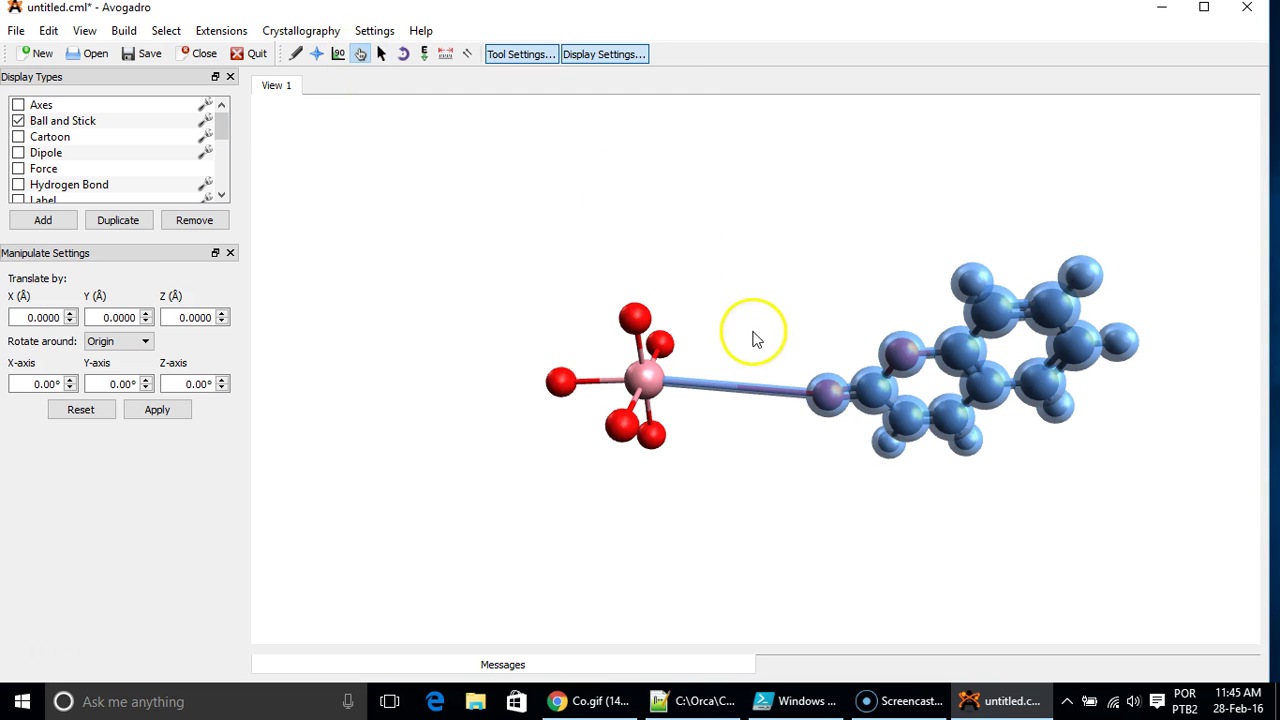
drag(812, 400, 735, 377)
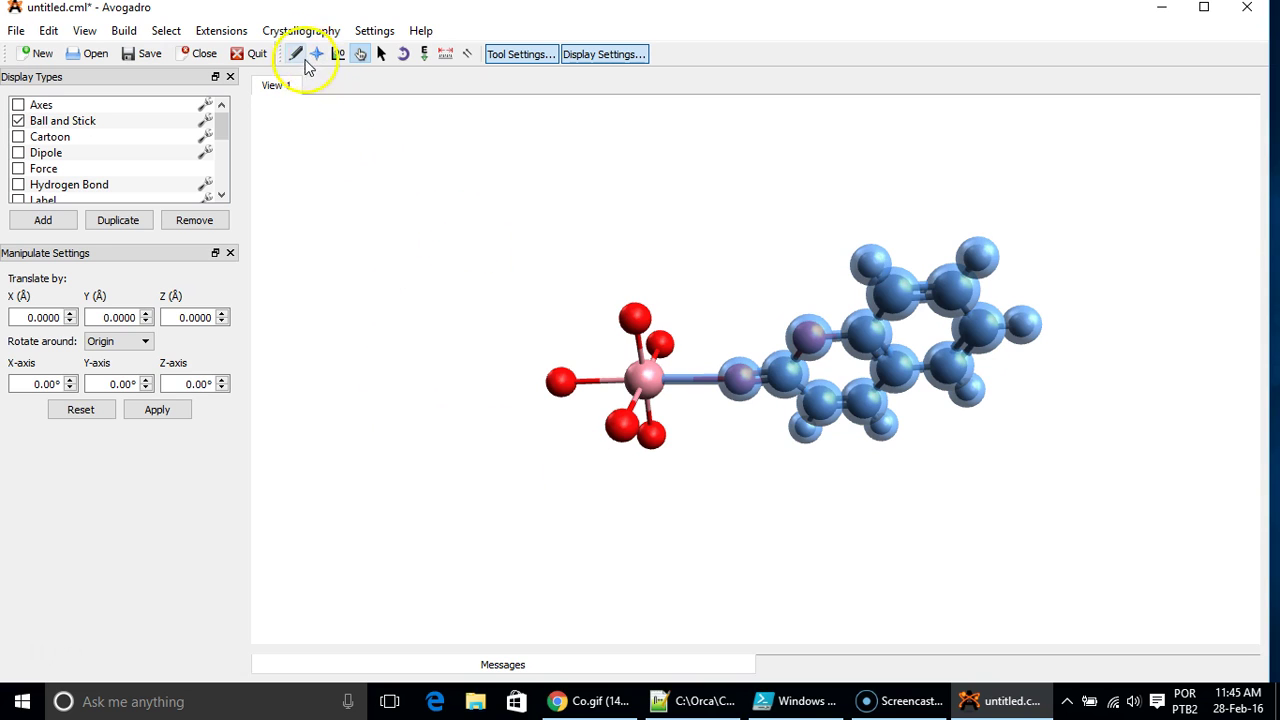
click(381, 55)
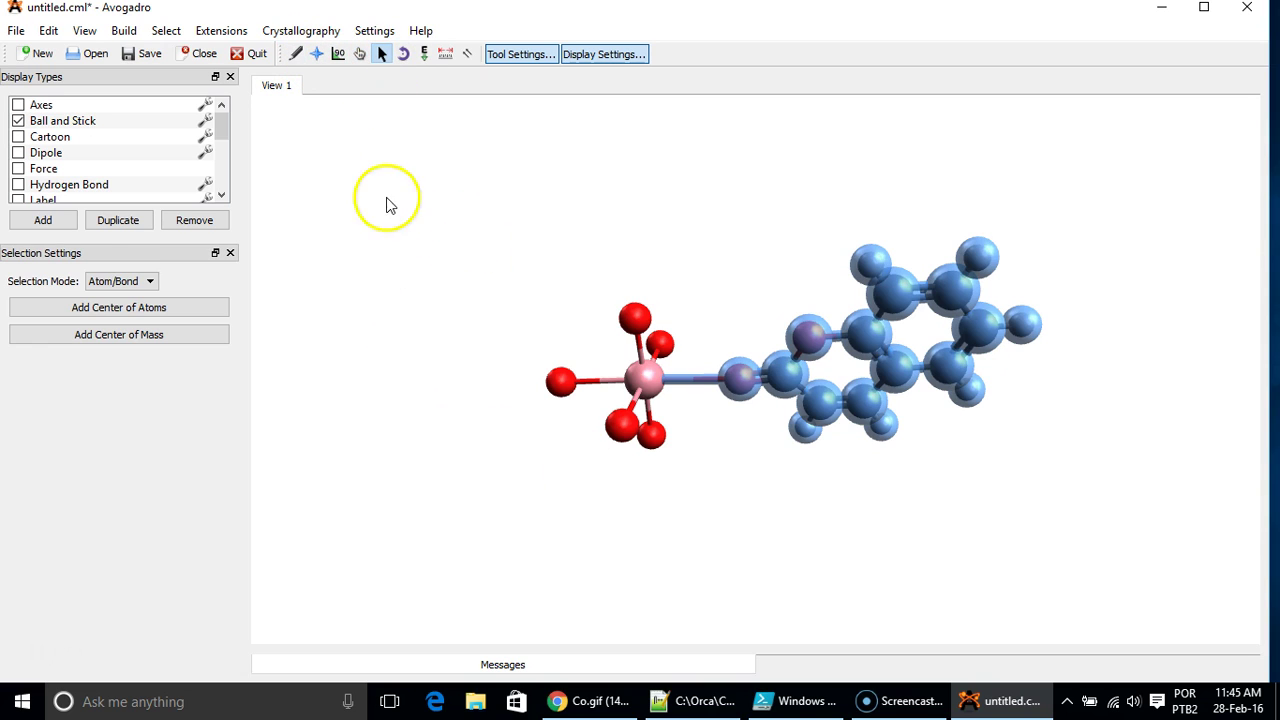
click(617, 291)
drag(501, 258, 675, 341)
drag(668, 318, 630, 281)
click(476, 254)
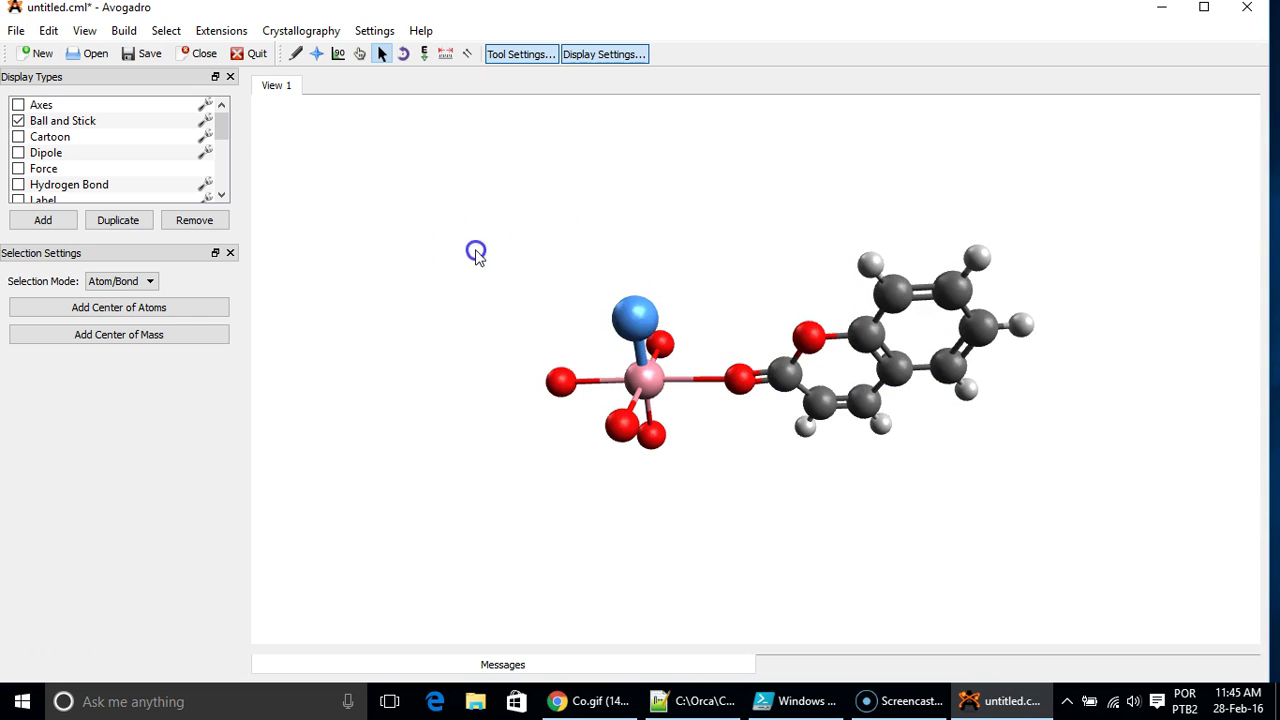
Attach two single-bonded hydrogens to the oxygen opposite the coumarin and two to the neighbouring lower oxygen
click(316, 53)
drag(375, 175, 557, 219)
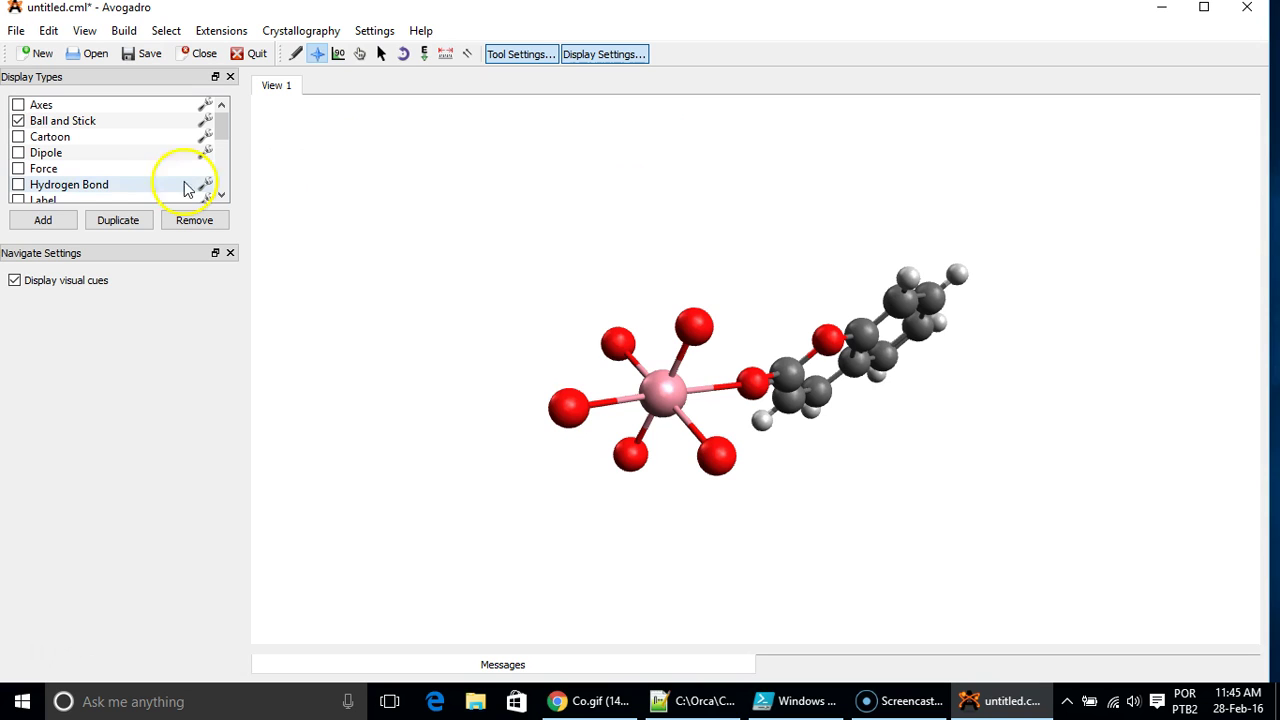
click(297, 56)
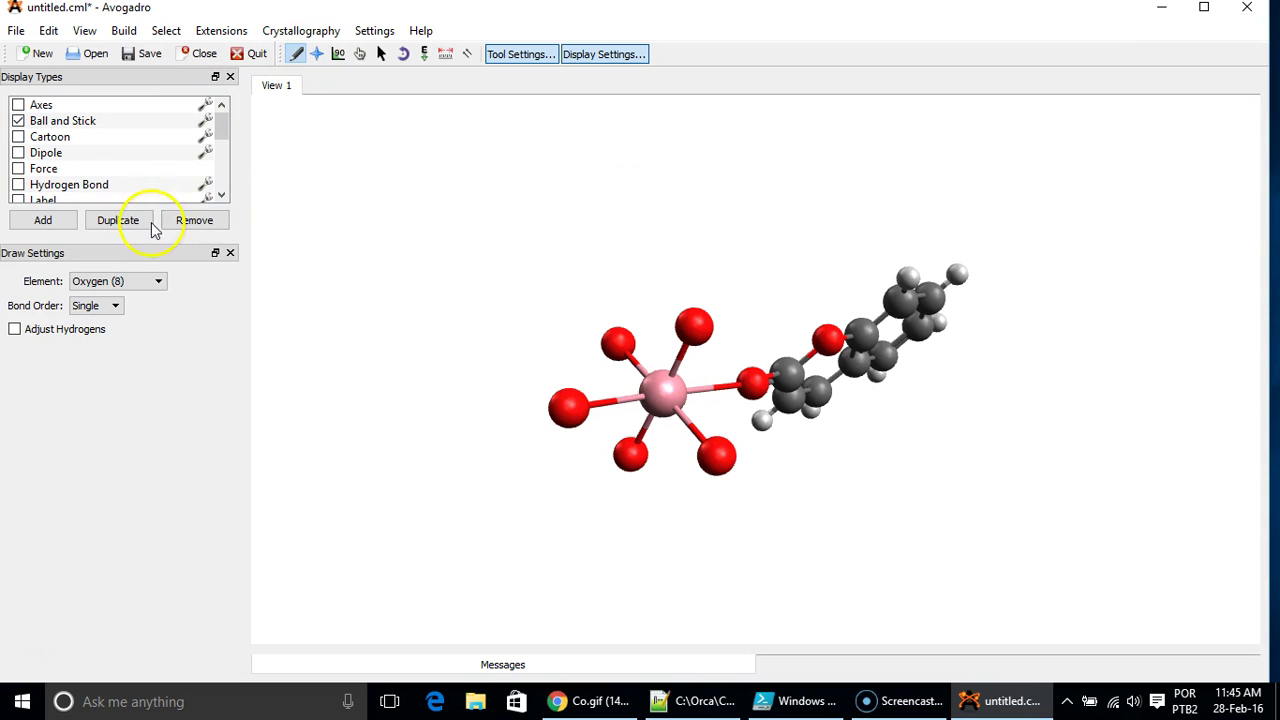
click(112, 283)
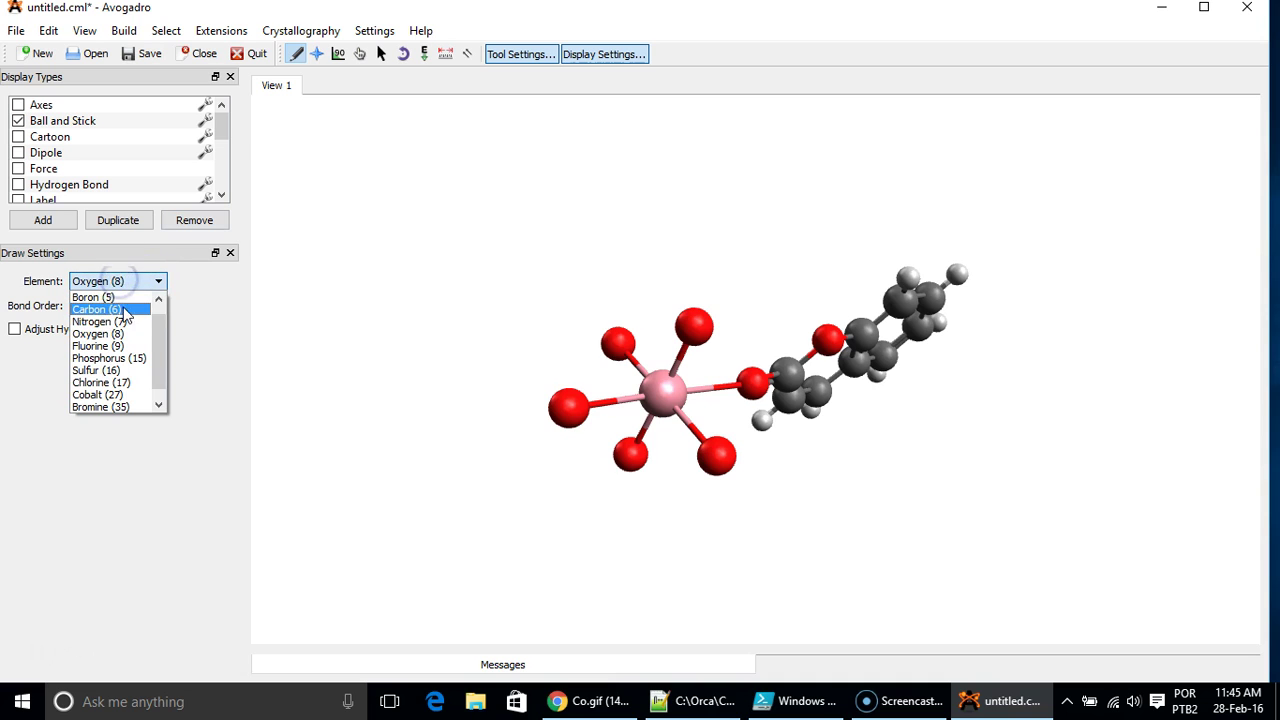
scroll(110, 300, up, 1)
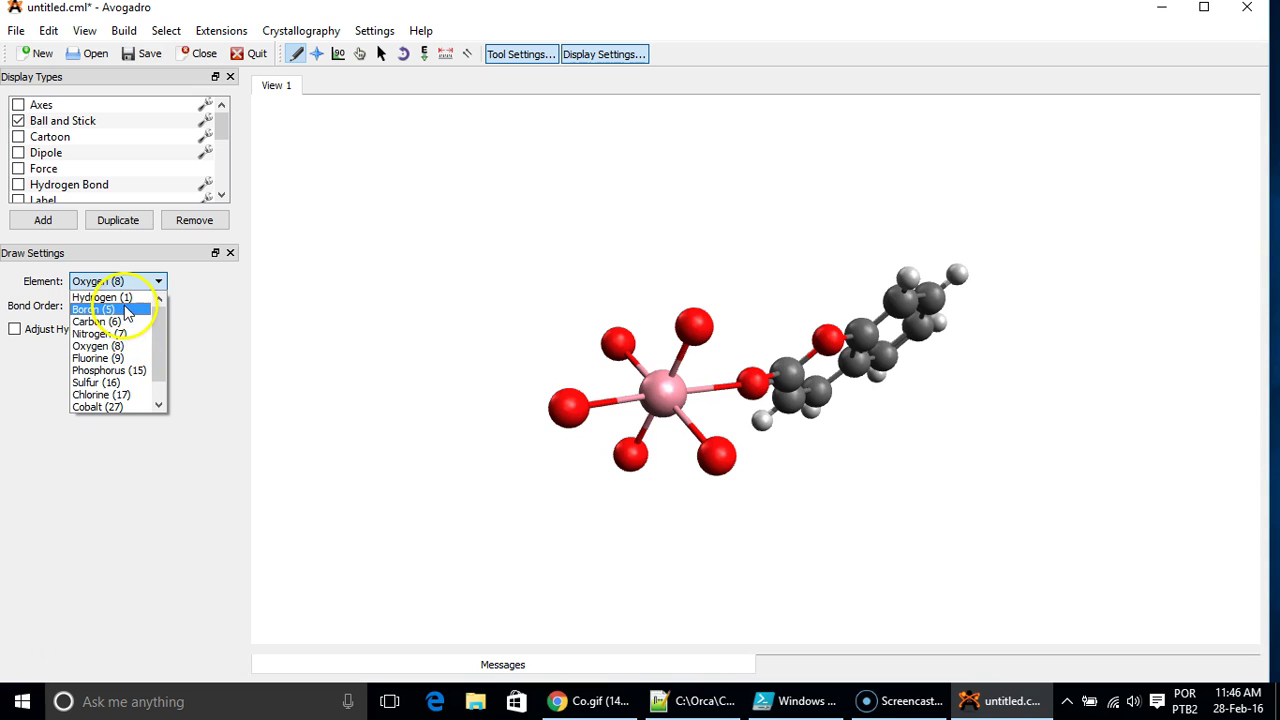
click(105, 297)
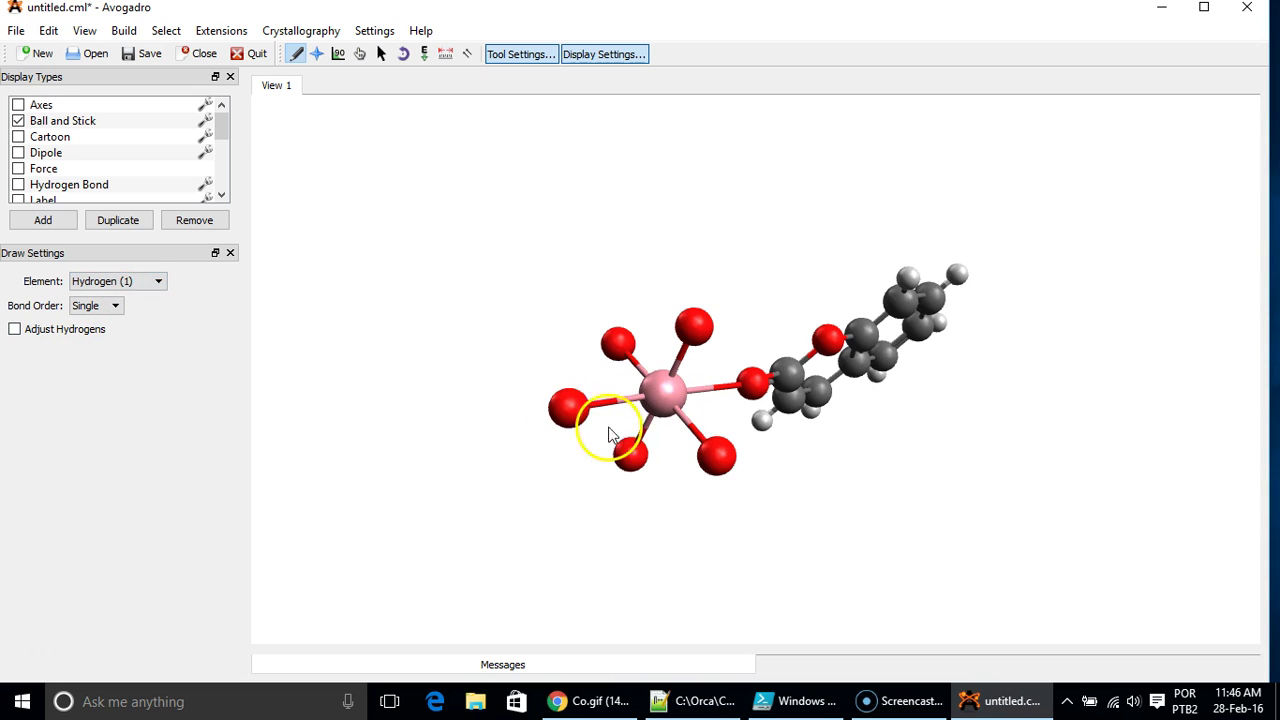
mouse_move(535, 398)
mouse_down()
mouse_move(570, 456)
mouse_move(606, 471)
mouse_move(595, 485)
mouse_move(639, 479)
mouse_up()
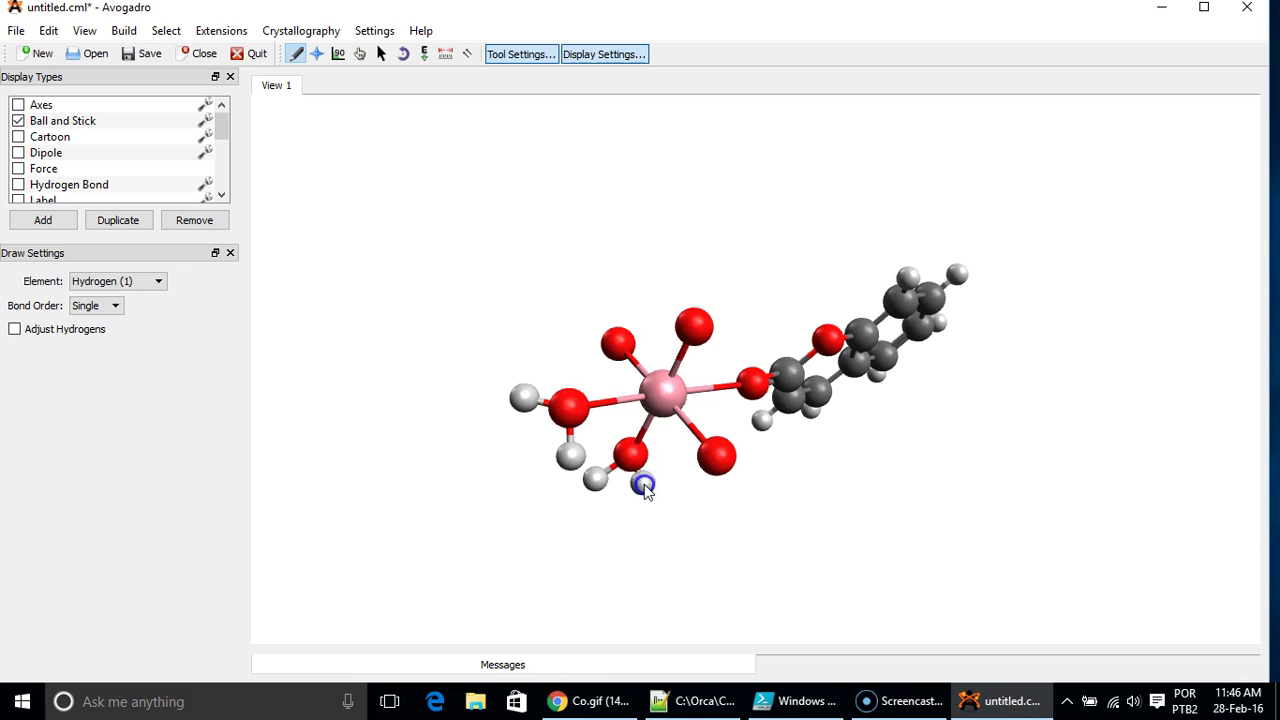
Attach two single-bonded hydrogens to each of the three remaining bare oxygen ligands so they form water ligands
click(685, 465)
mouse_move(706, 472)
mouse_down()
mouse_move(689, 492)
mouse_move(722, 466)
mouse_move(760, 461)
mouse_move(762, 472)
mouse_up()
drag(618, 345, 626, 308)
drag(698, 322, 693, 286)
drag(704, 327, 739, 313)
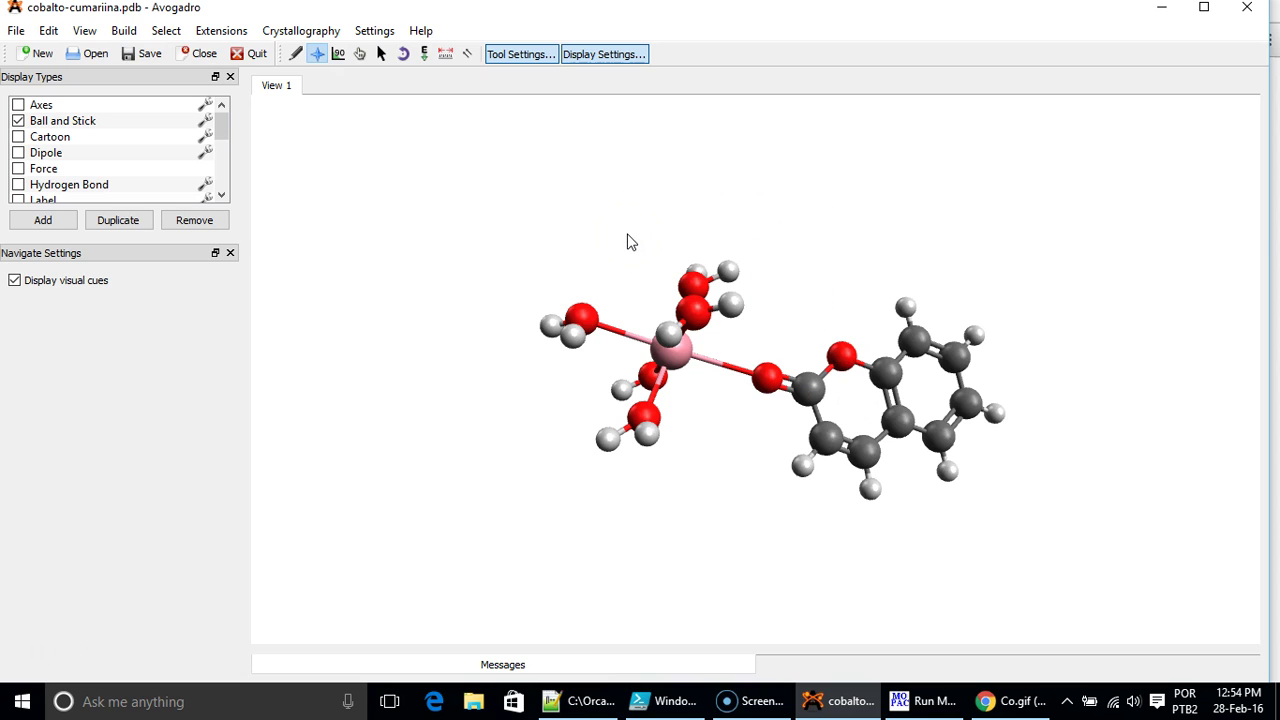
Examine the completed complex from several angles and review its MOPAC input settings and atom coordinates
drag(514, 451, 411, 331)
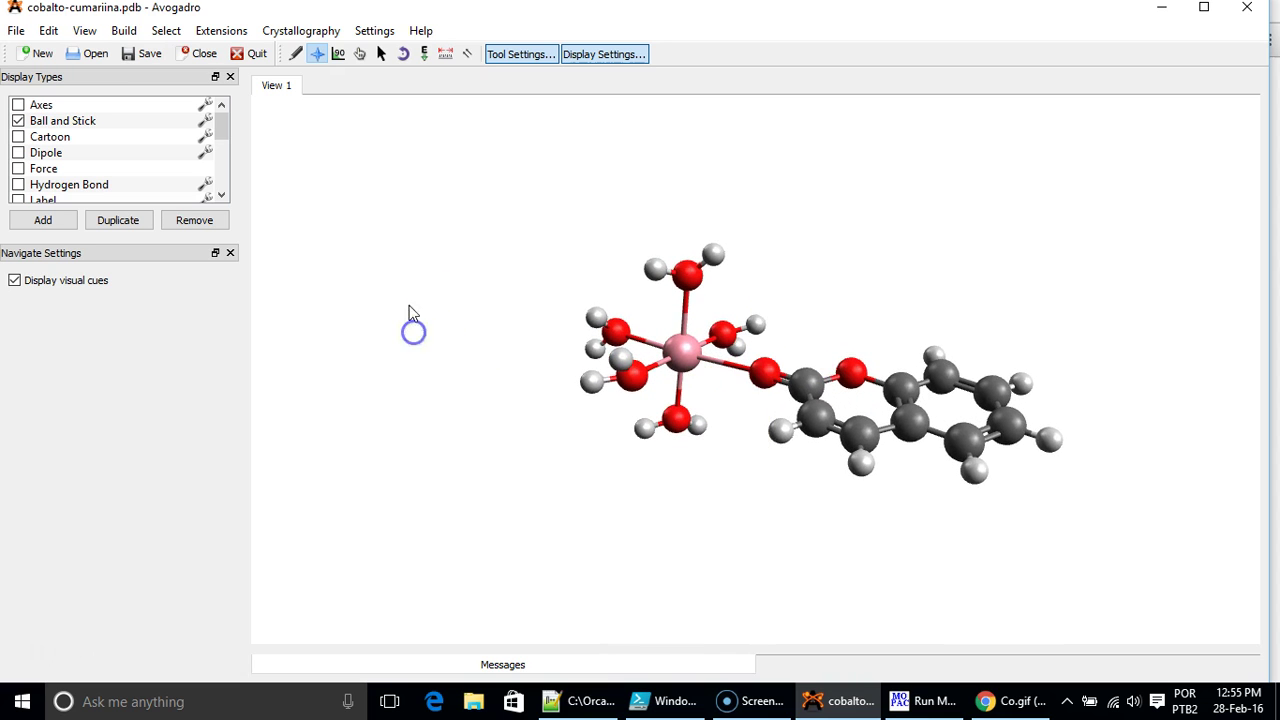
drag(560, 249, 573, 380)
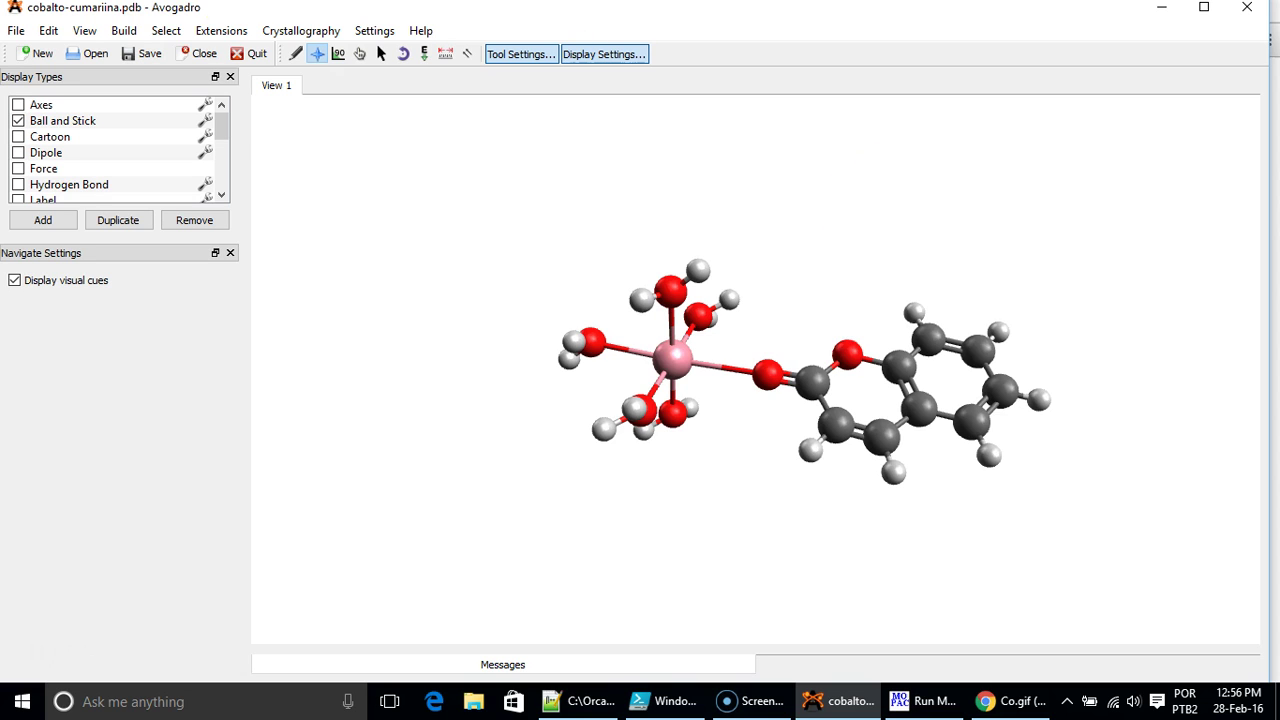
click(226, 33)
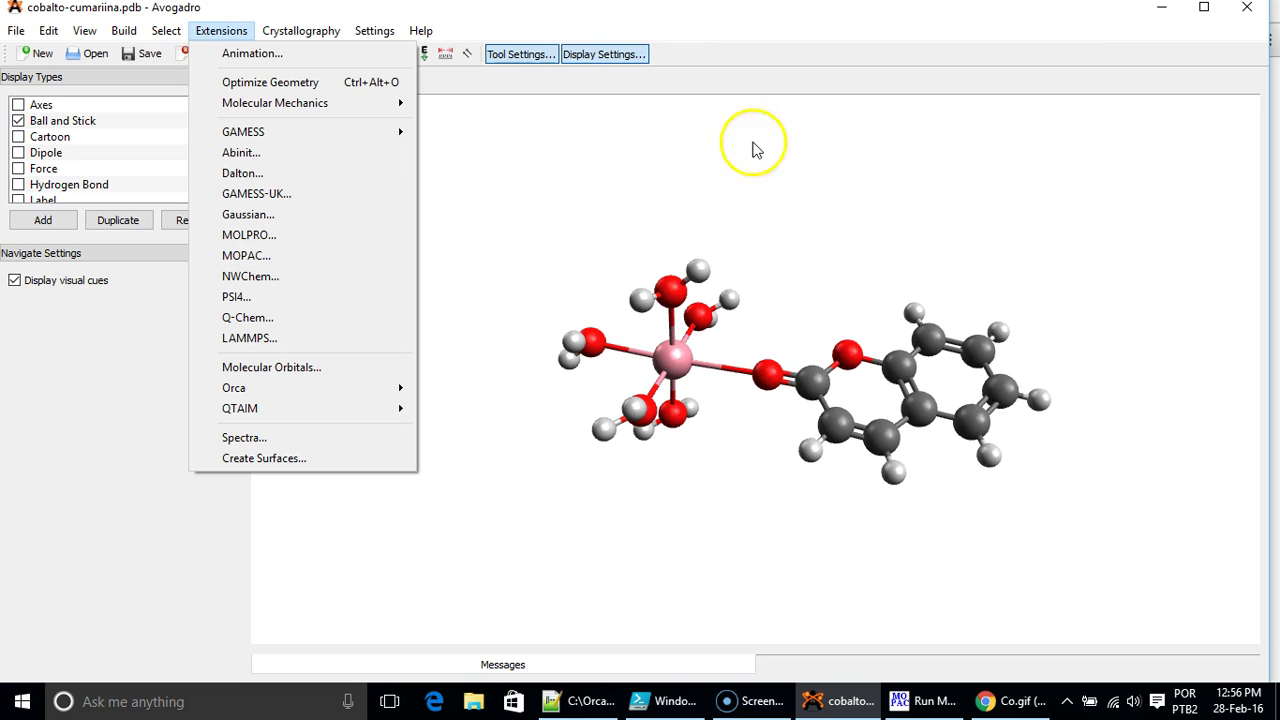
click(323, 255)
click(680, 403)
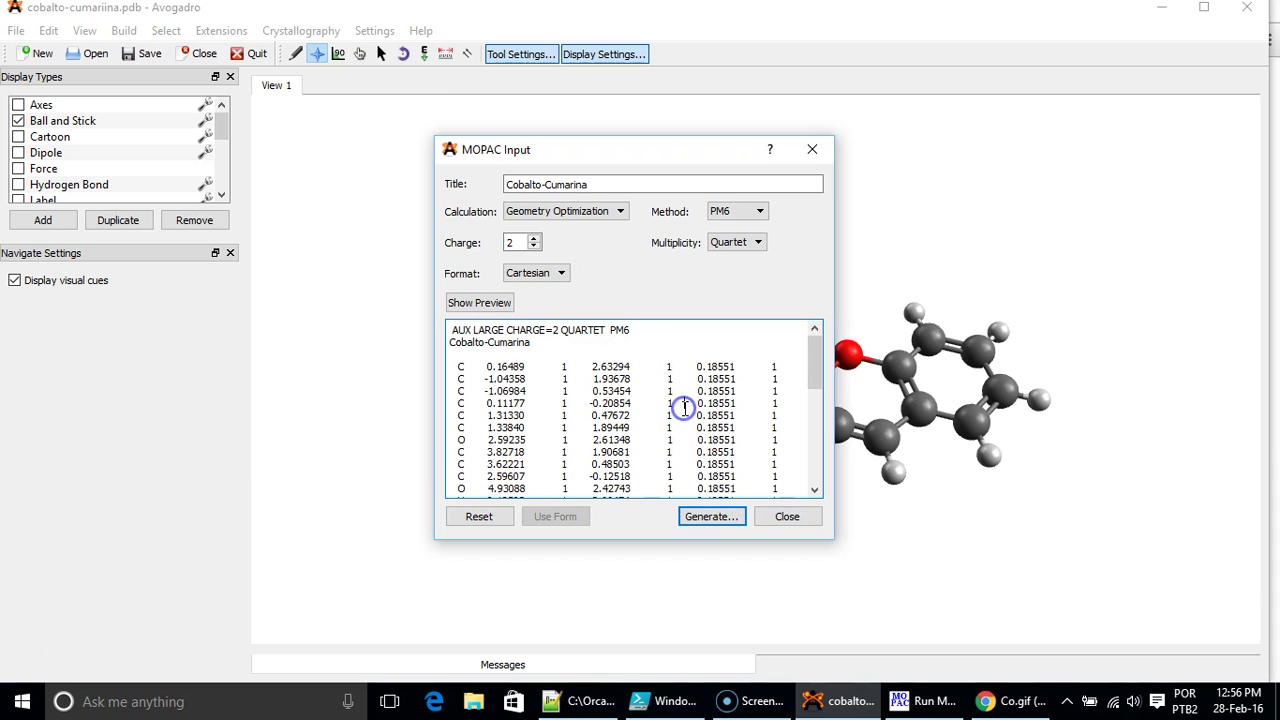
scroll(686, 410, down, 8)
scroll(686, 410, up, 10)
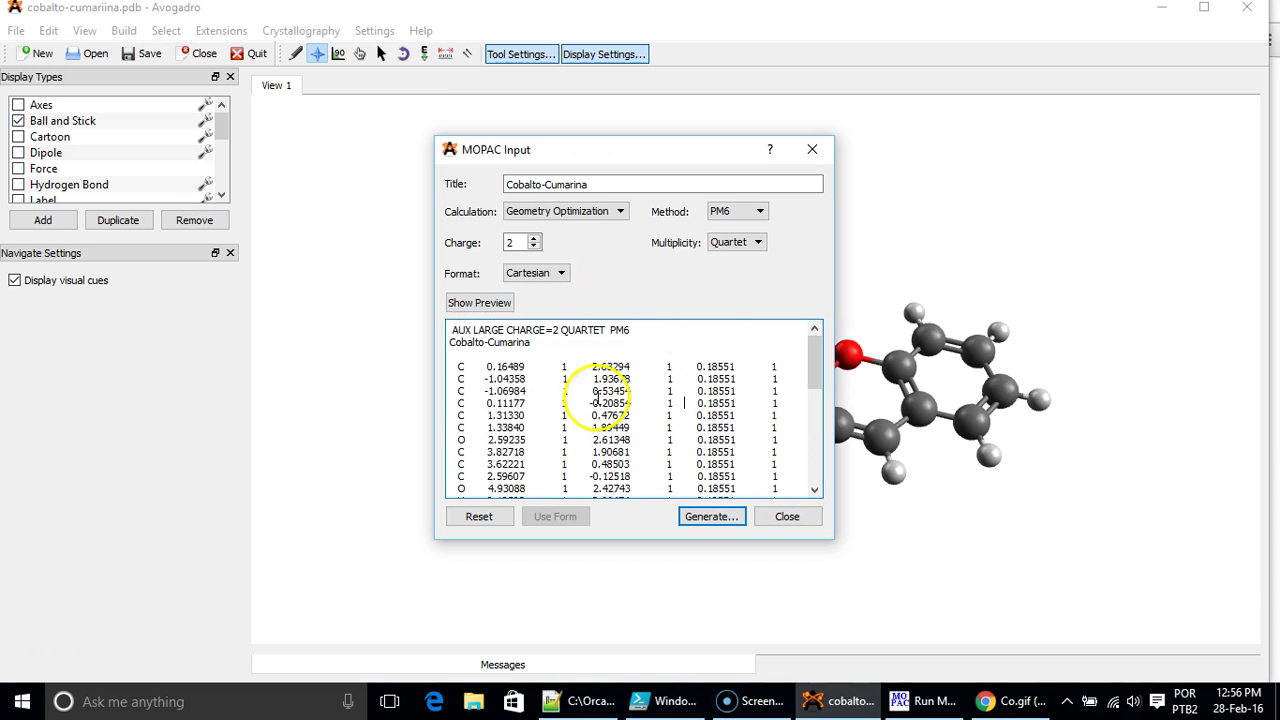
click(812, 149)
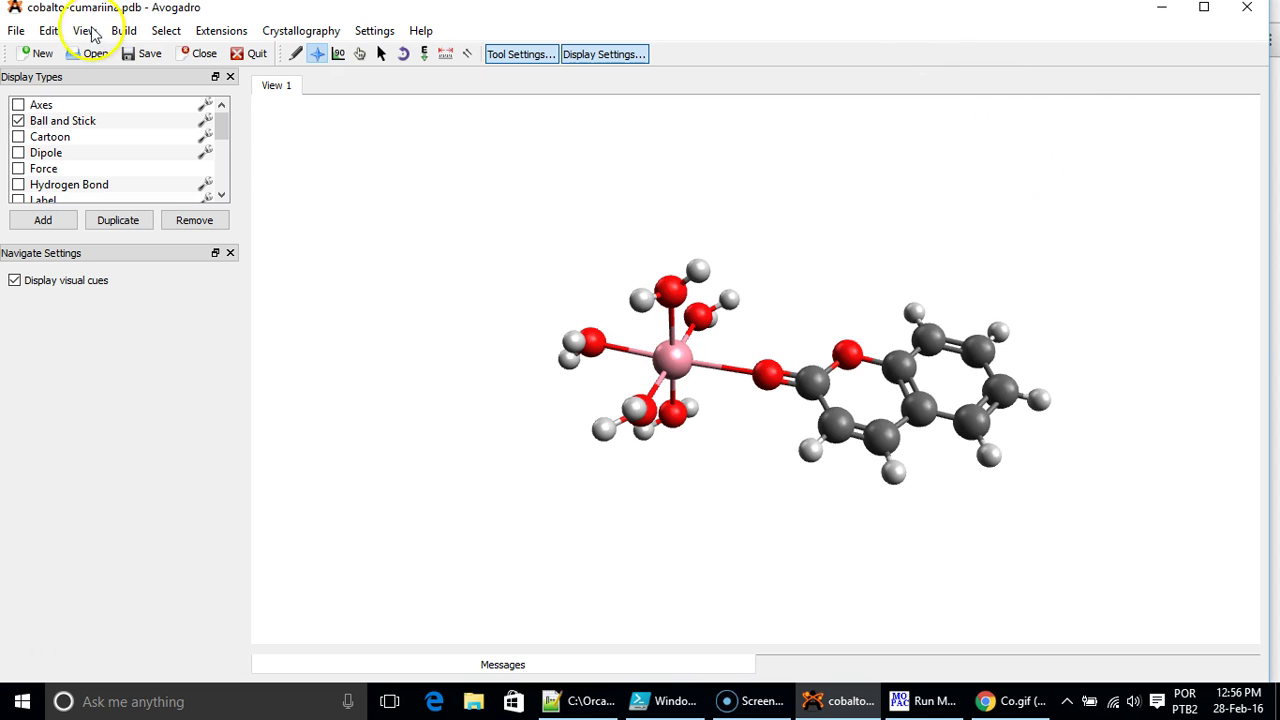
Save the complex to the Desktop as the PDB file cobalto-cumariina, over the existing file
click(16, 31)
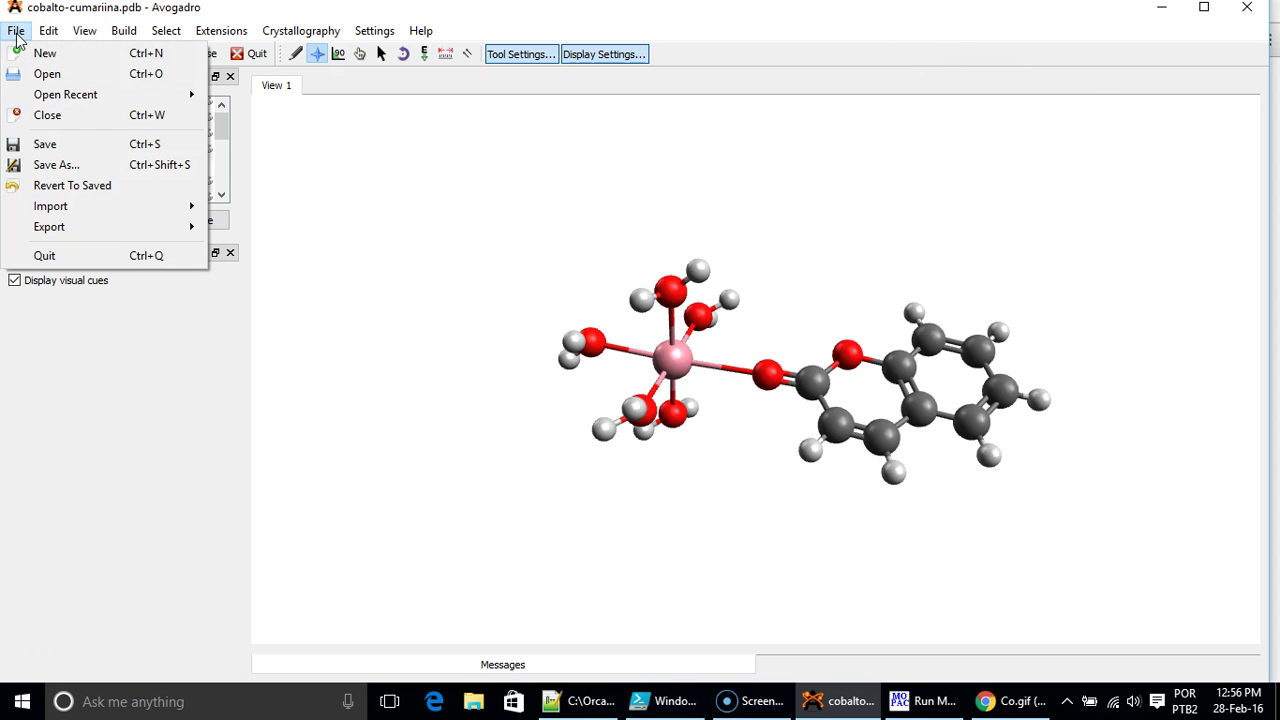
click(57, 164)
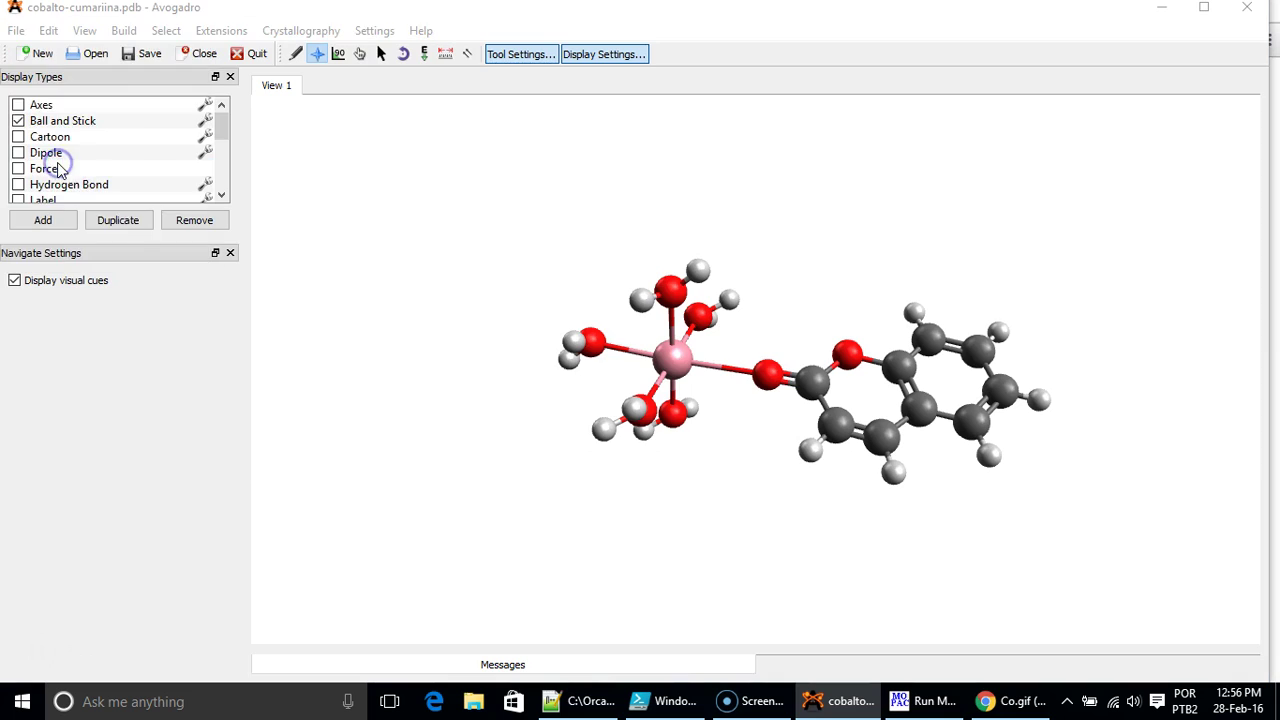
click(80, 198)
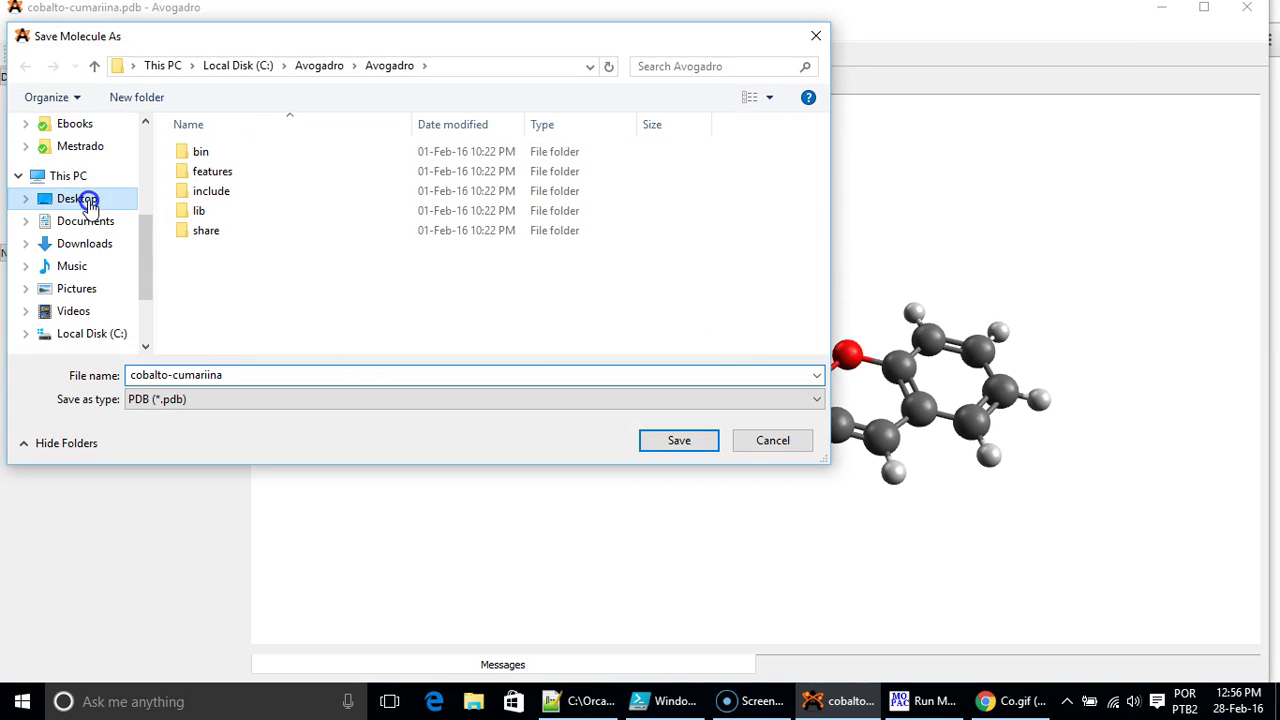
click(548, 185)
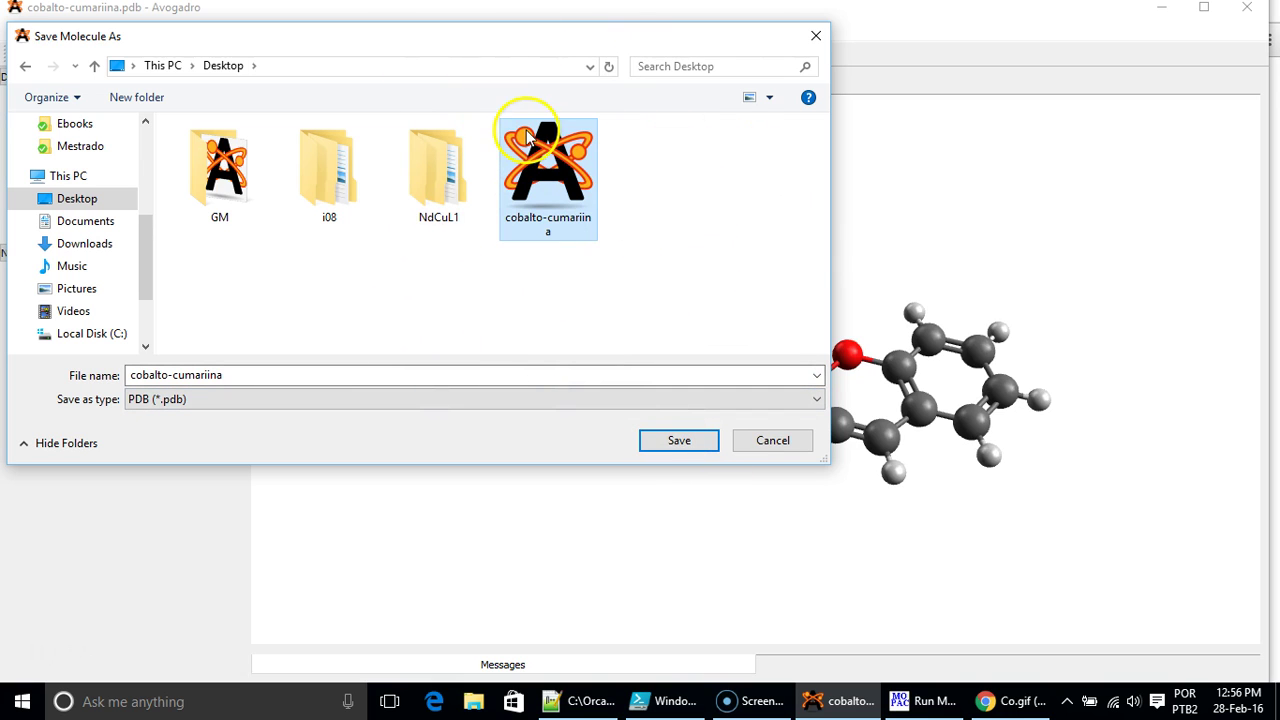
click(697, 444)
click(705, 362)
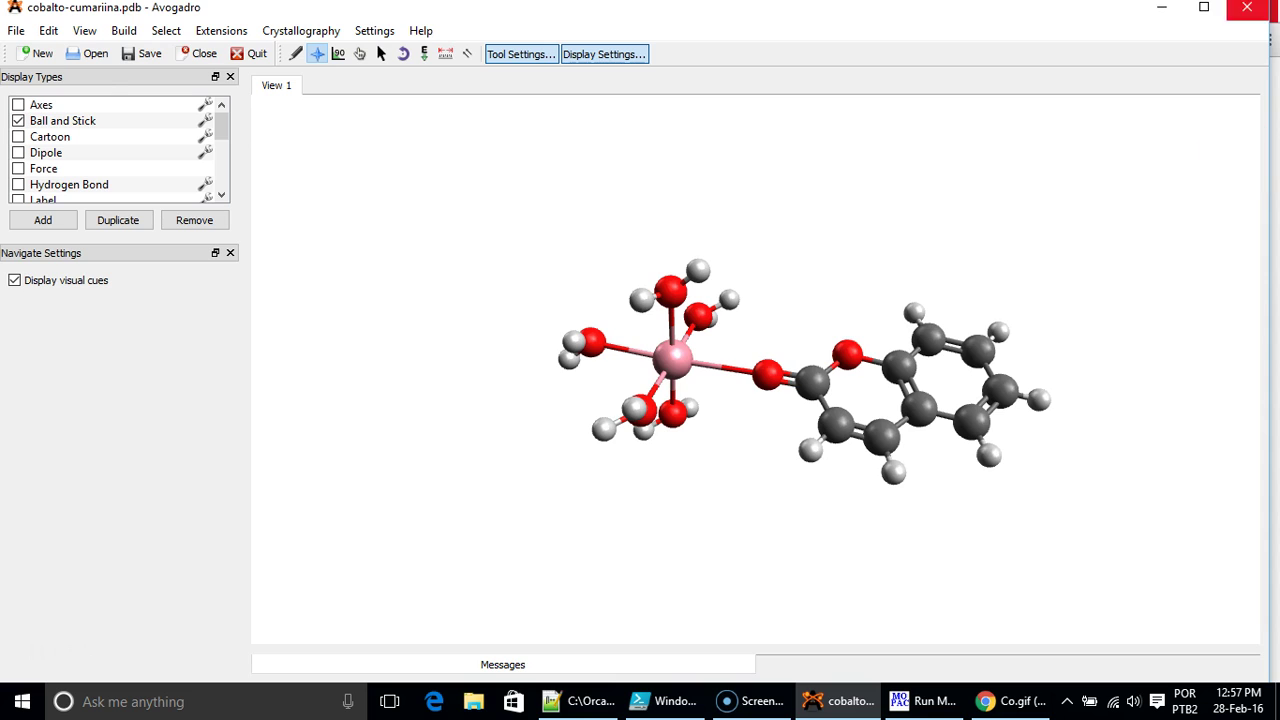
Clear the desktop by minimizing the Avogadro and browser windows and closing the old Run MOPAC! window
click(1160, 8)
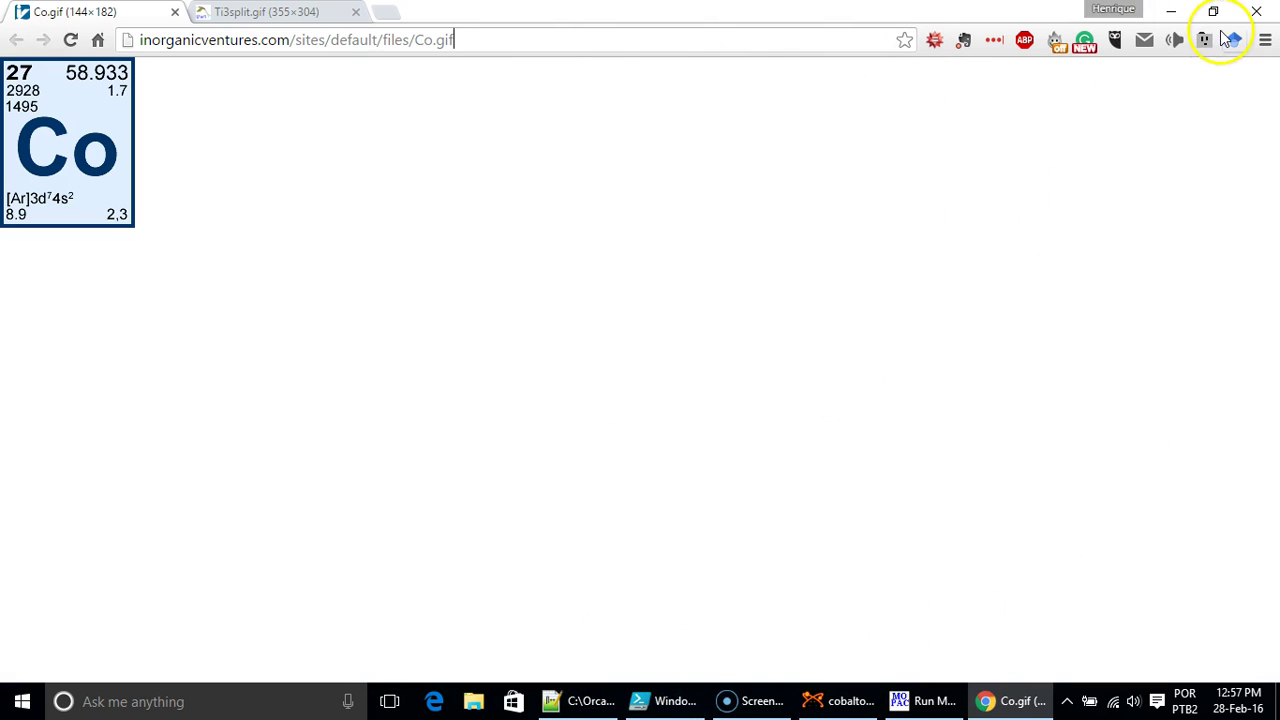
click(1173, 12)
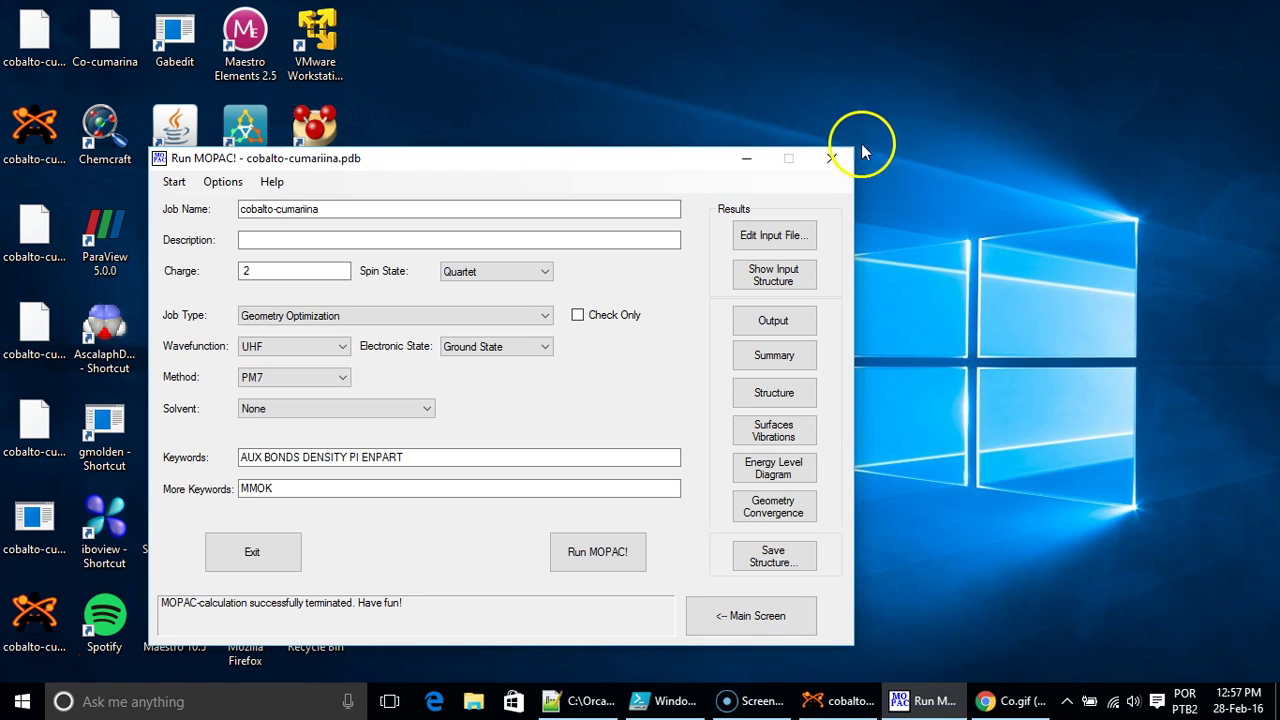
click(830, 162)
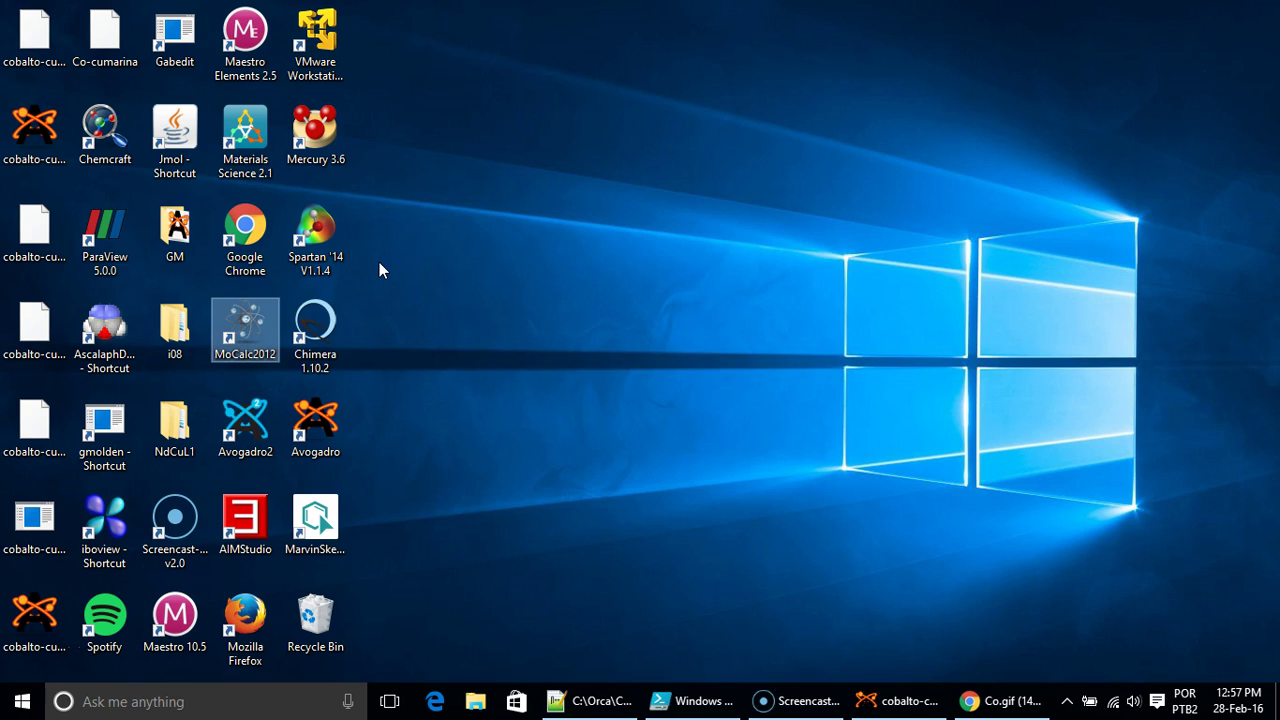
Launch MoCalc2012 from the desktop, open its MOPAC module, and move the module's window clear of the desktop icons
double_click(262, 332)
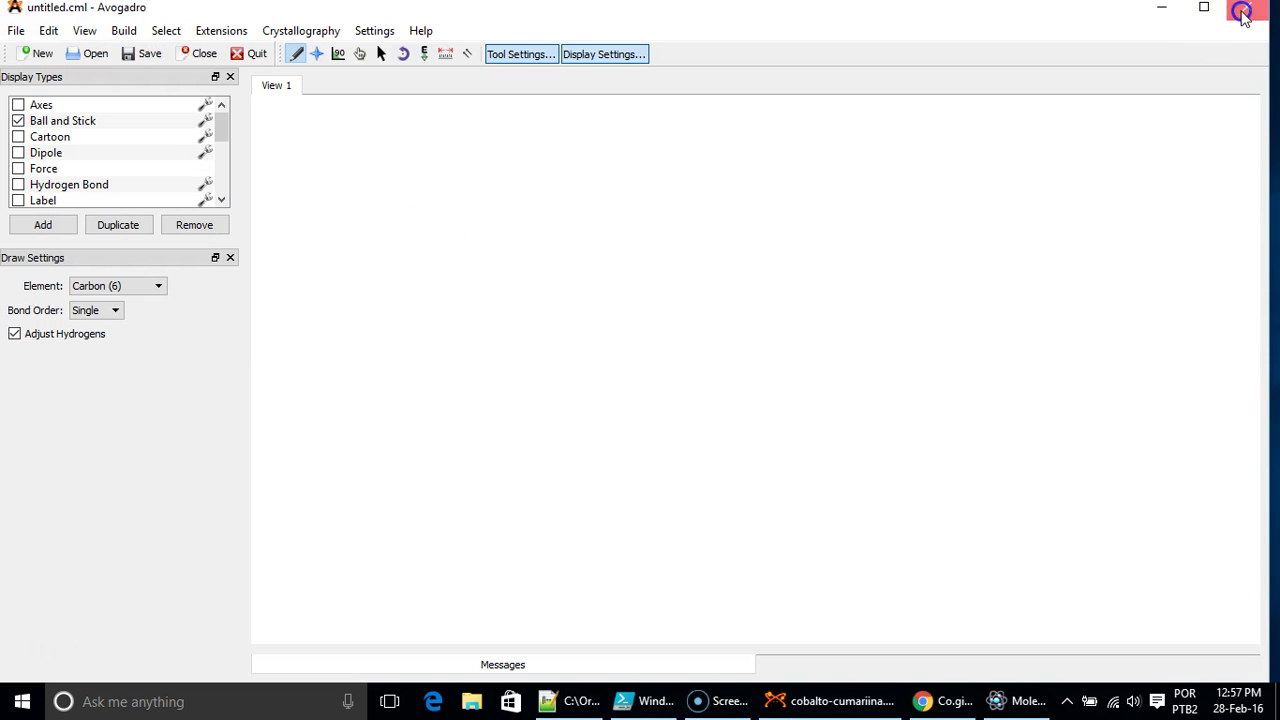
click(1245, 10)
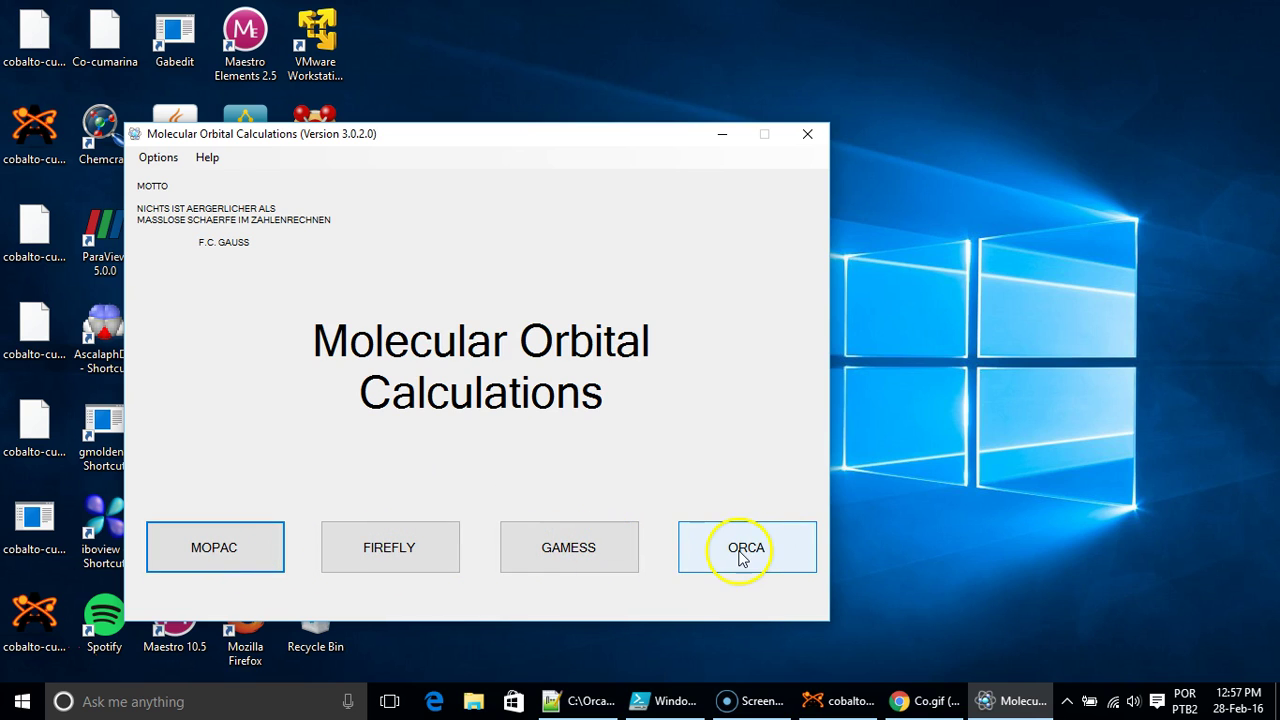
click(216, 550)
drag(565, 170, 808, 90)
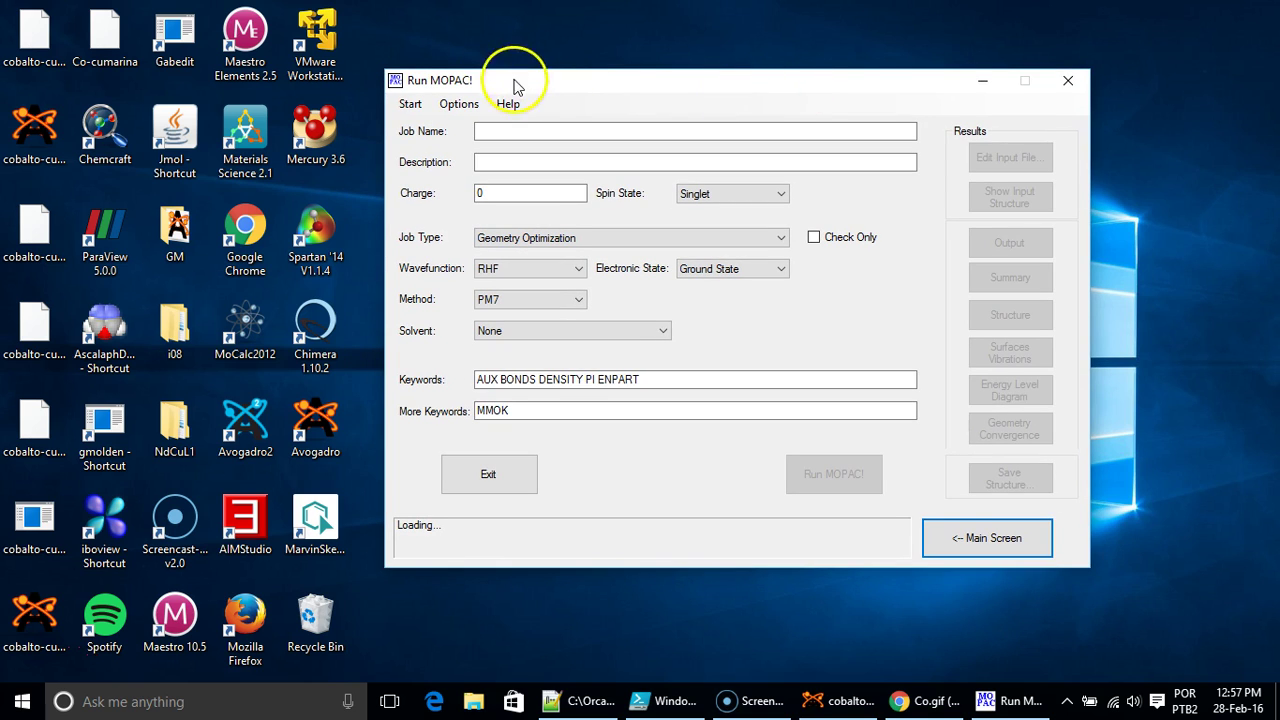
Load the cobalto-cumariina structure from the Desktop into the MOPAC module, using the Brookhaven Protein Data File format
click(412, 105)
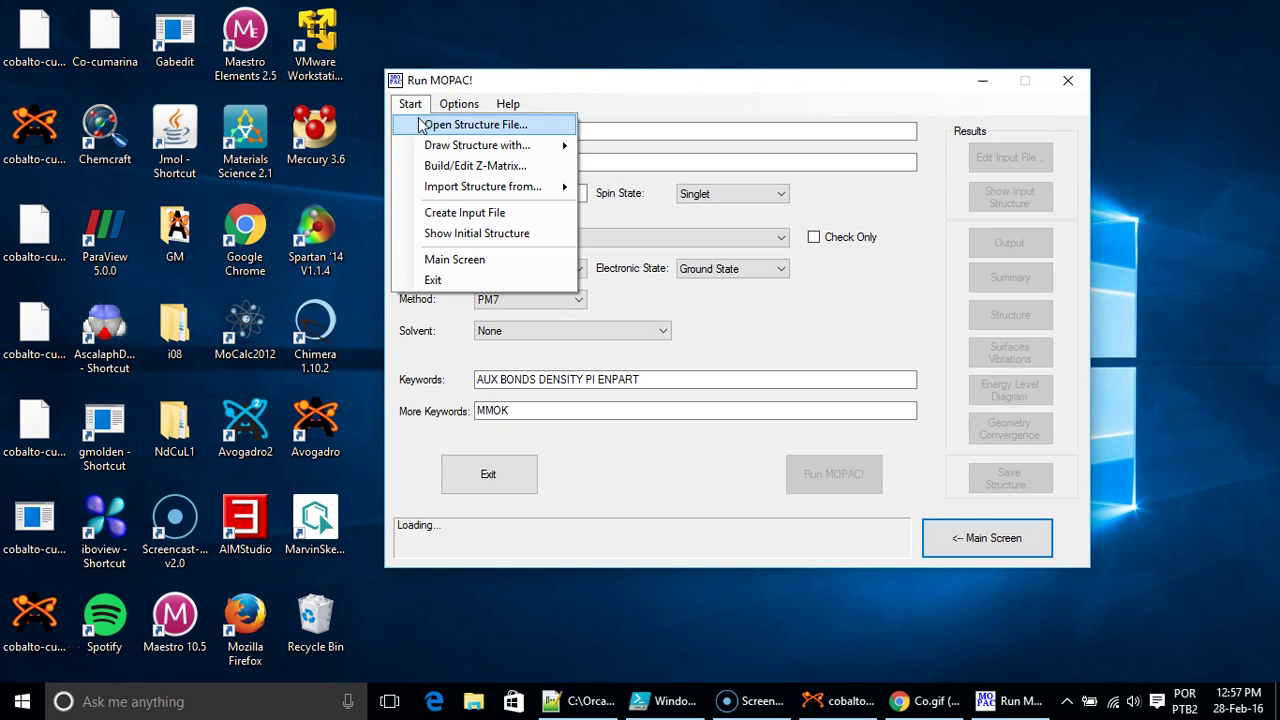
click(534, 128)
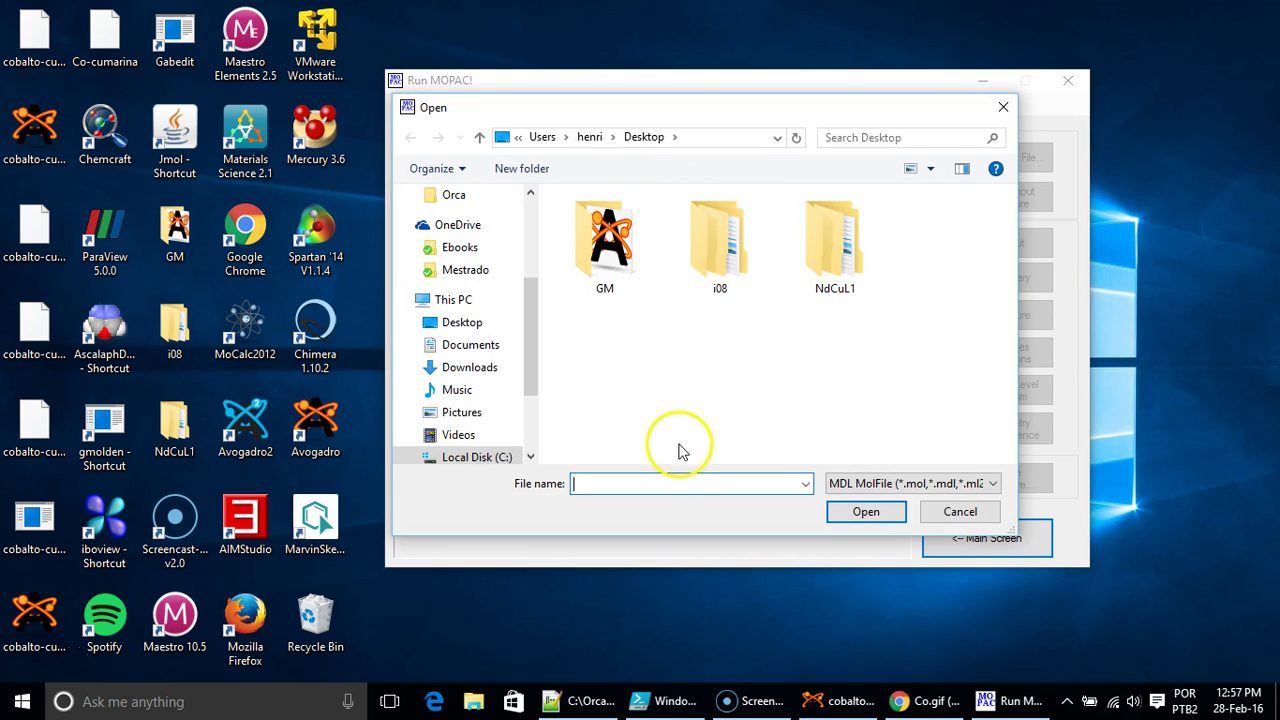
click(885, 483)
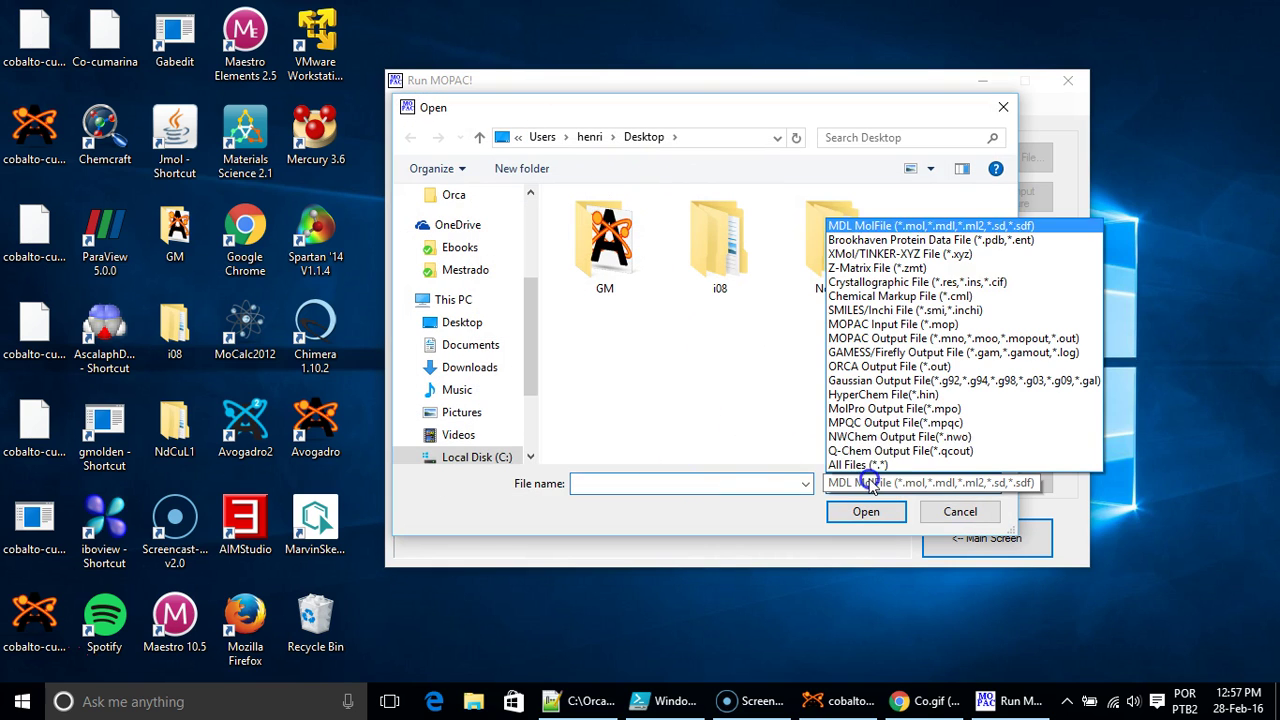
click(1027, 245)
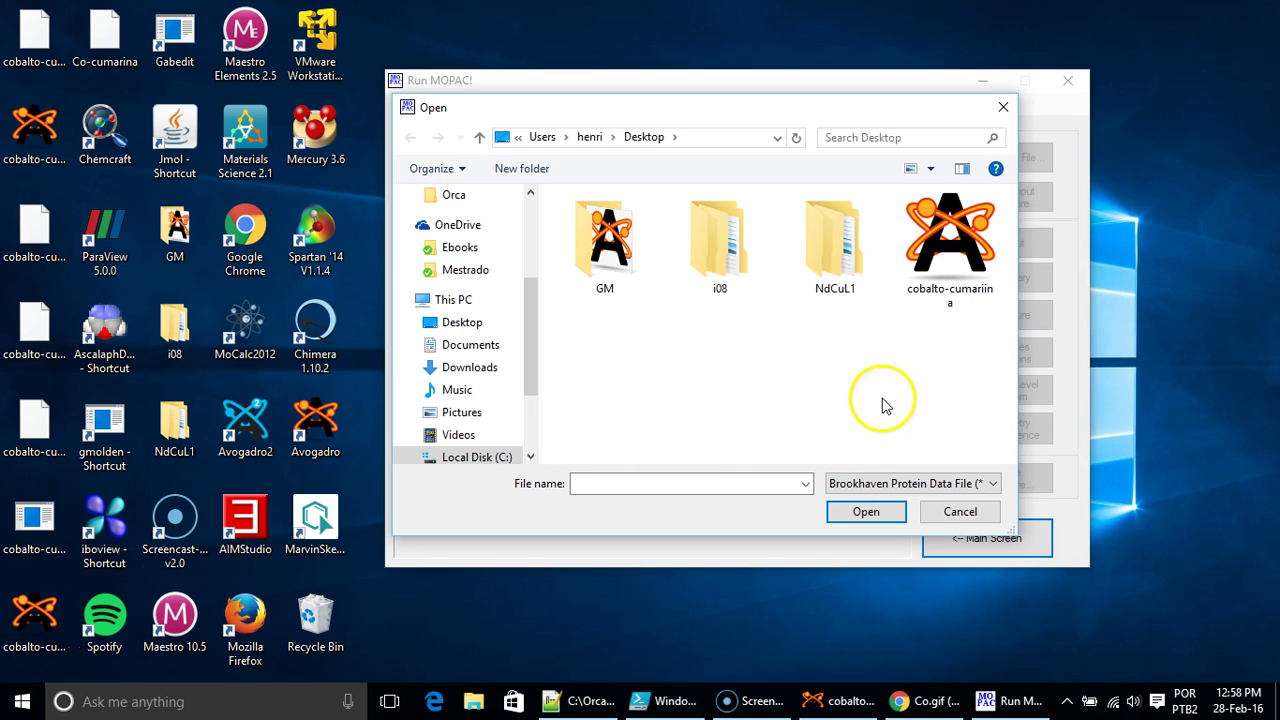
double_click(949, 265)
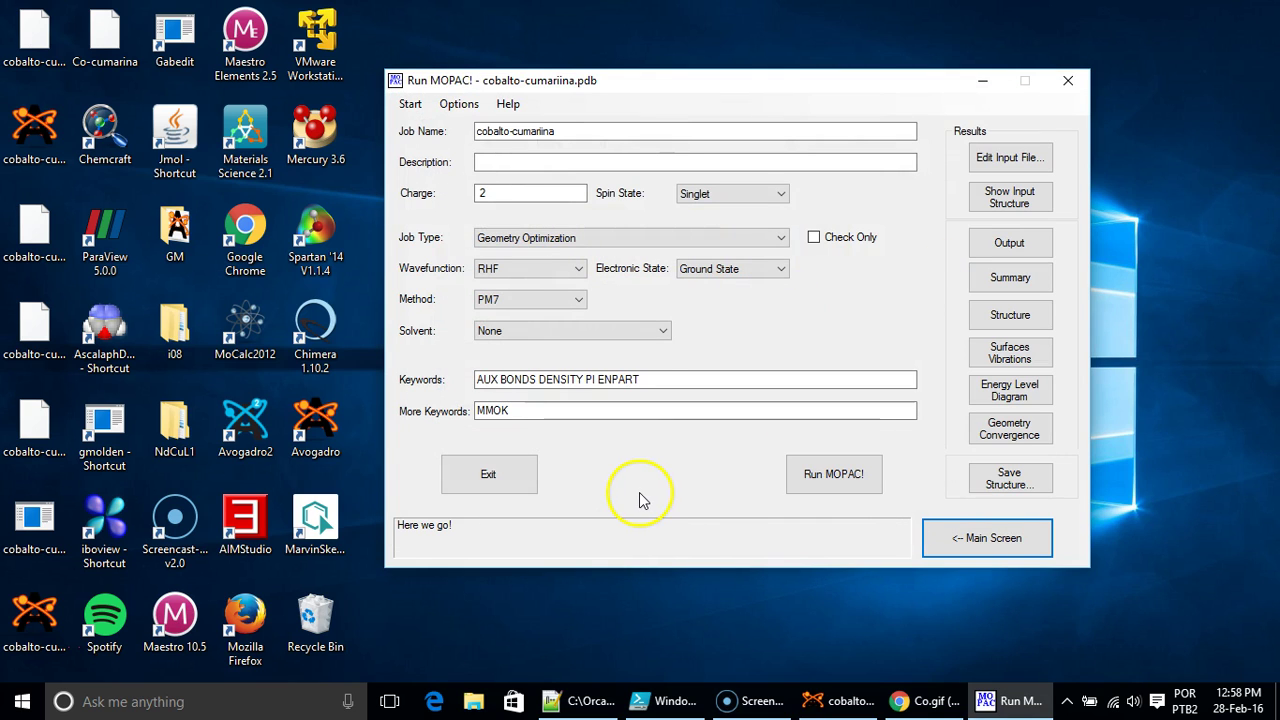
click(680, 164)
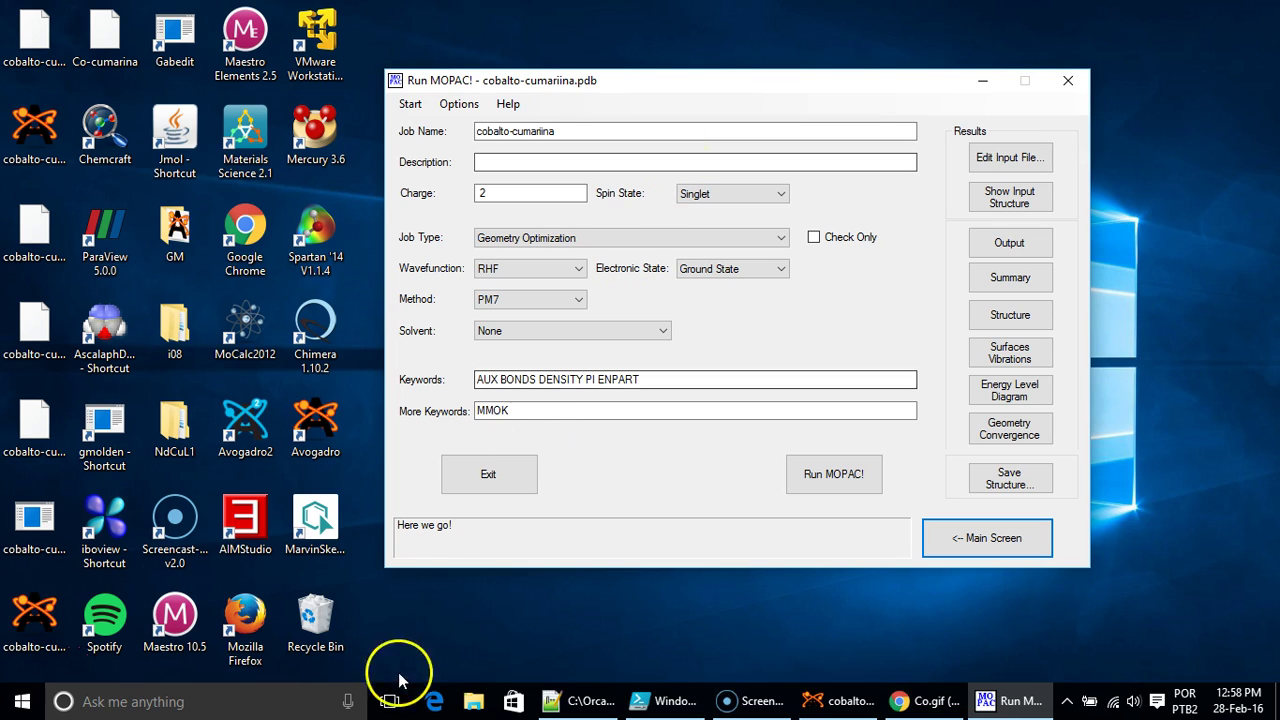
Review cobalt's electron configuration and the octahedral d-orbital splitting diagram in the browser, and return to the MOPAC module
click(932, 702)
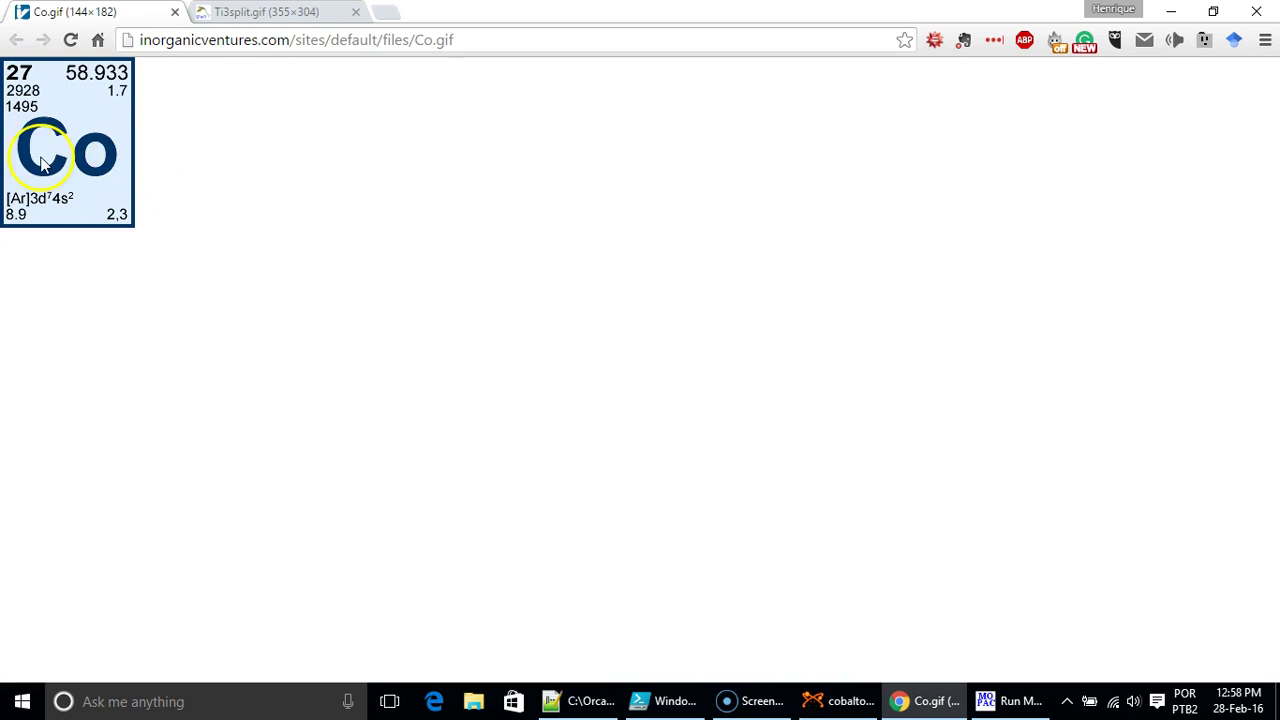
click(290, 10)
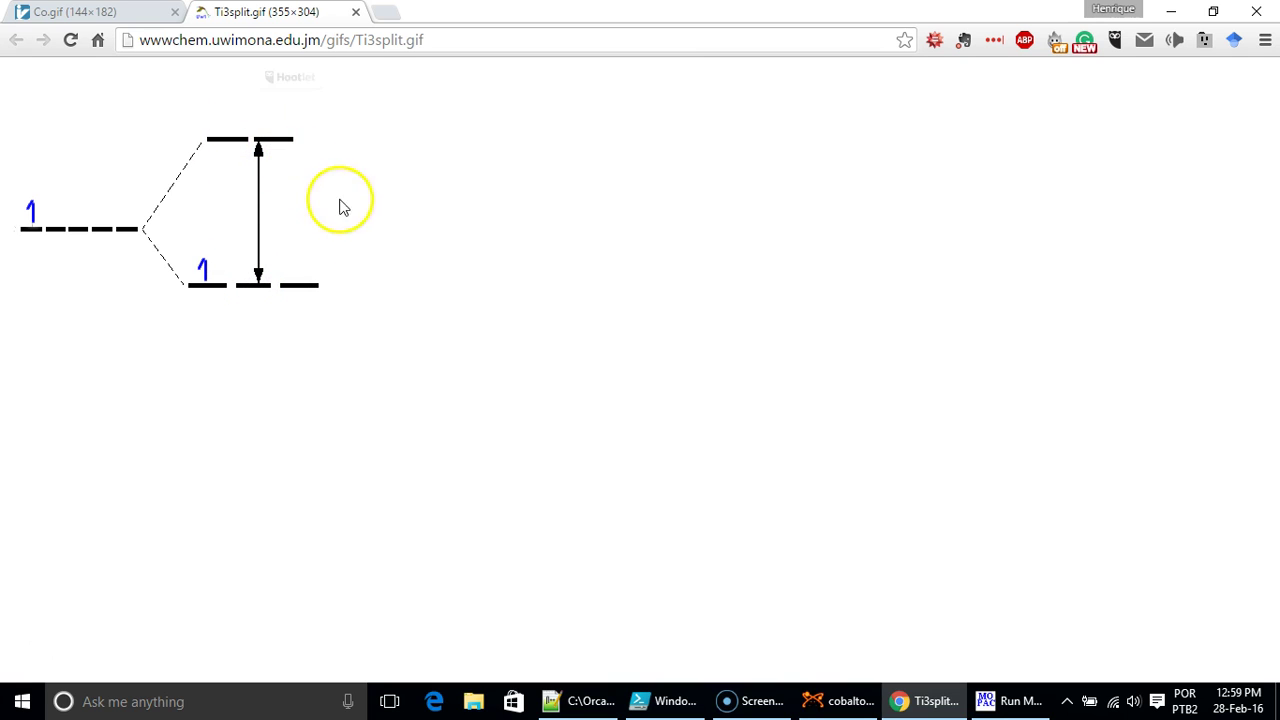
click(1013, 710)
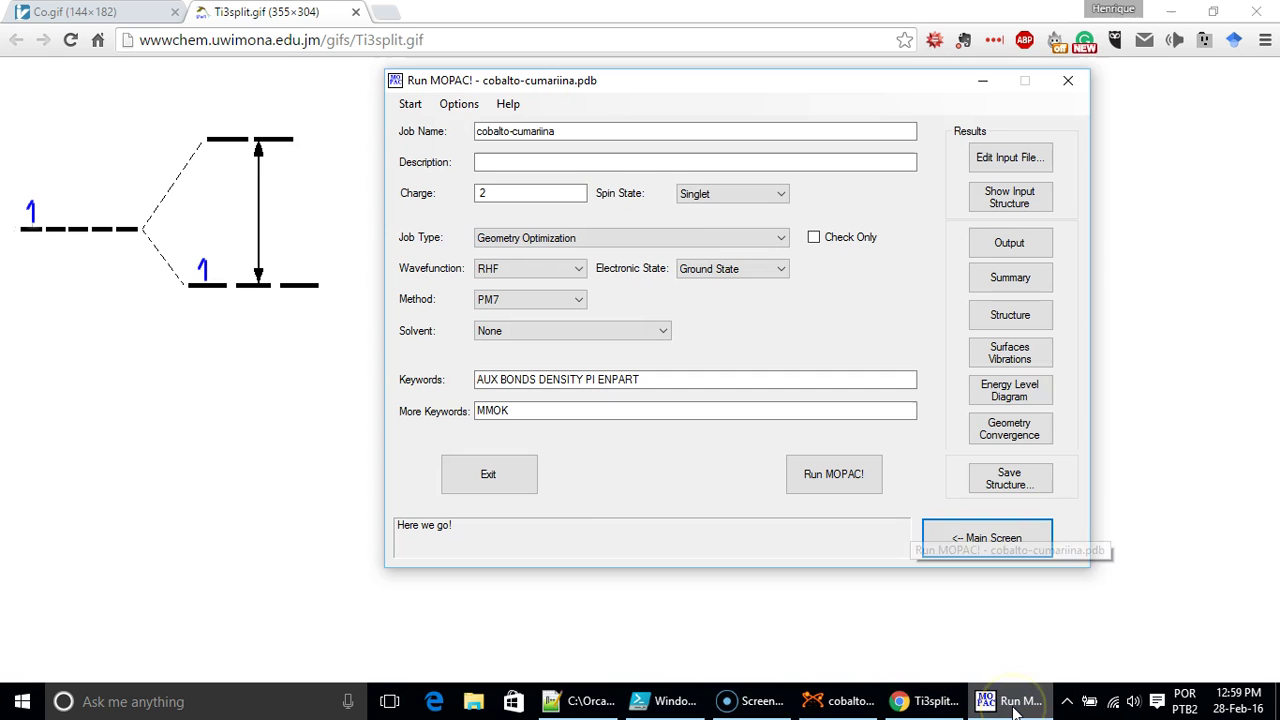
Configure the MOPAC job with the Quartet spin state, the Geometry Optimization job type and the UHF wavefunction
click(530, 193)
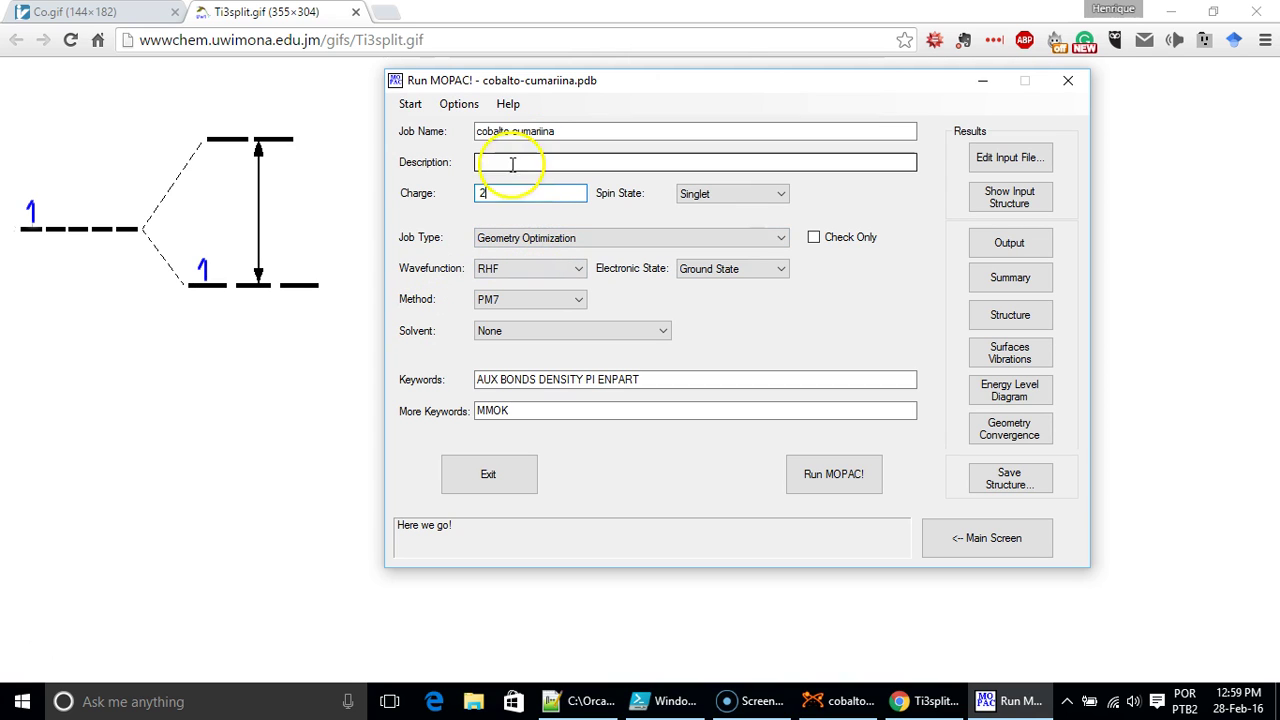
click(735, 196)
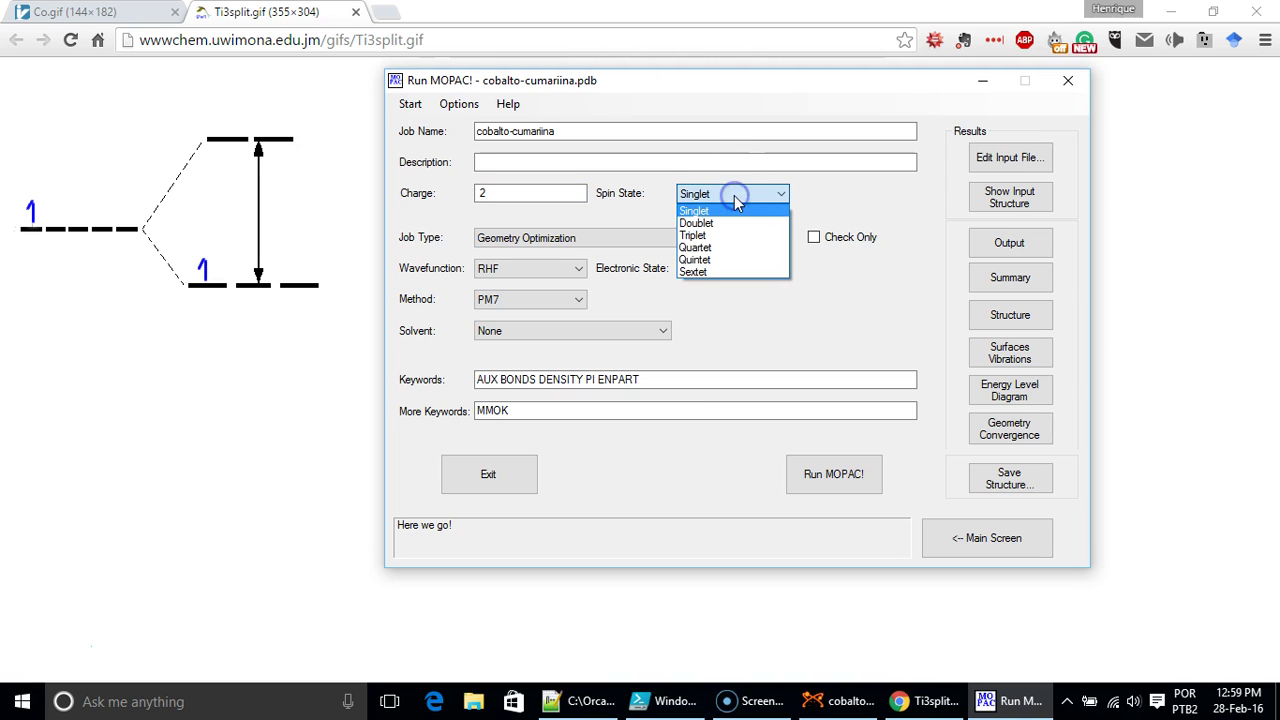
click(714, 250)
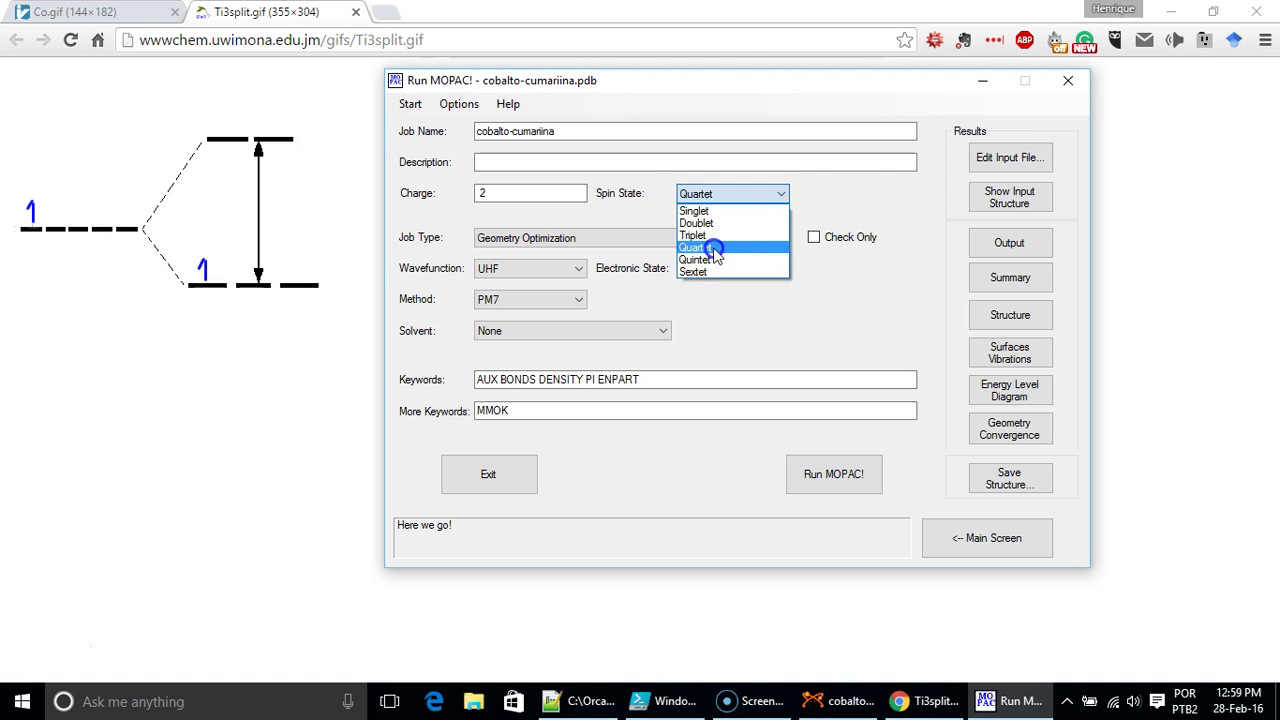
click(531, 240)
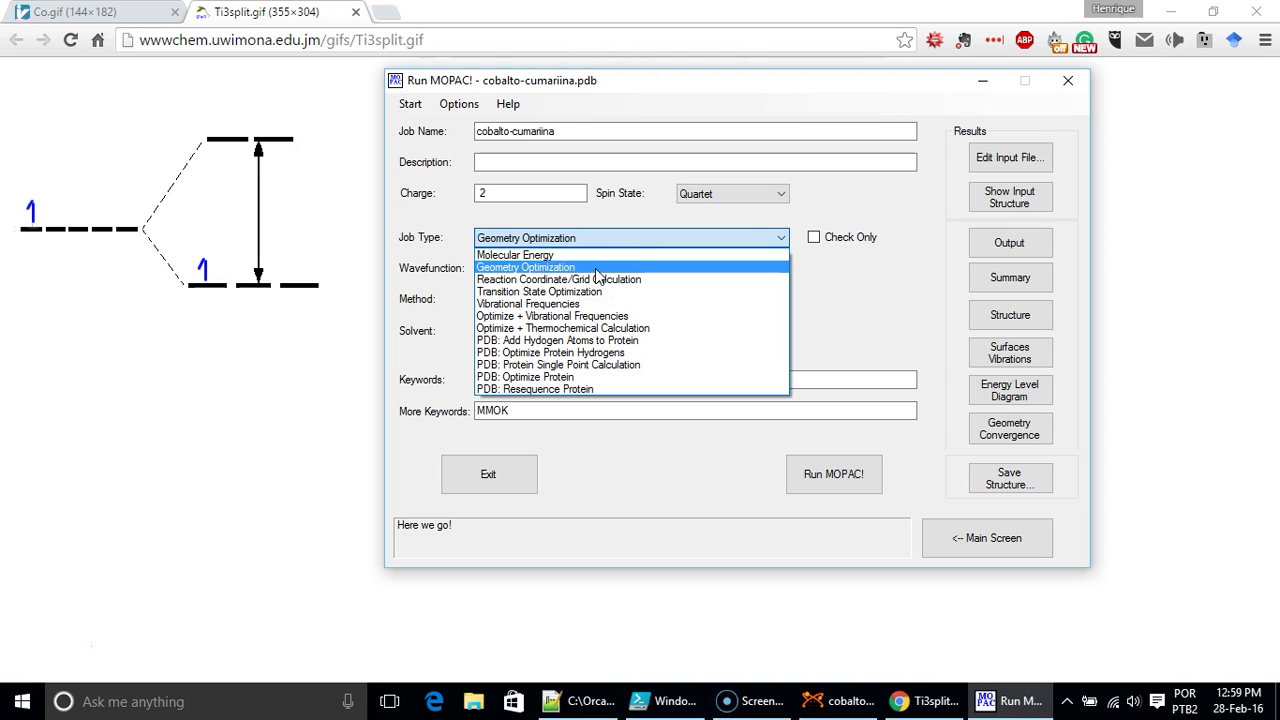
click(552, 267)
click(535, 270)
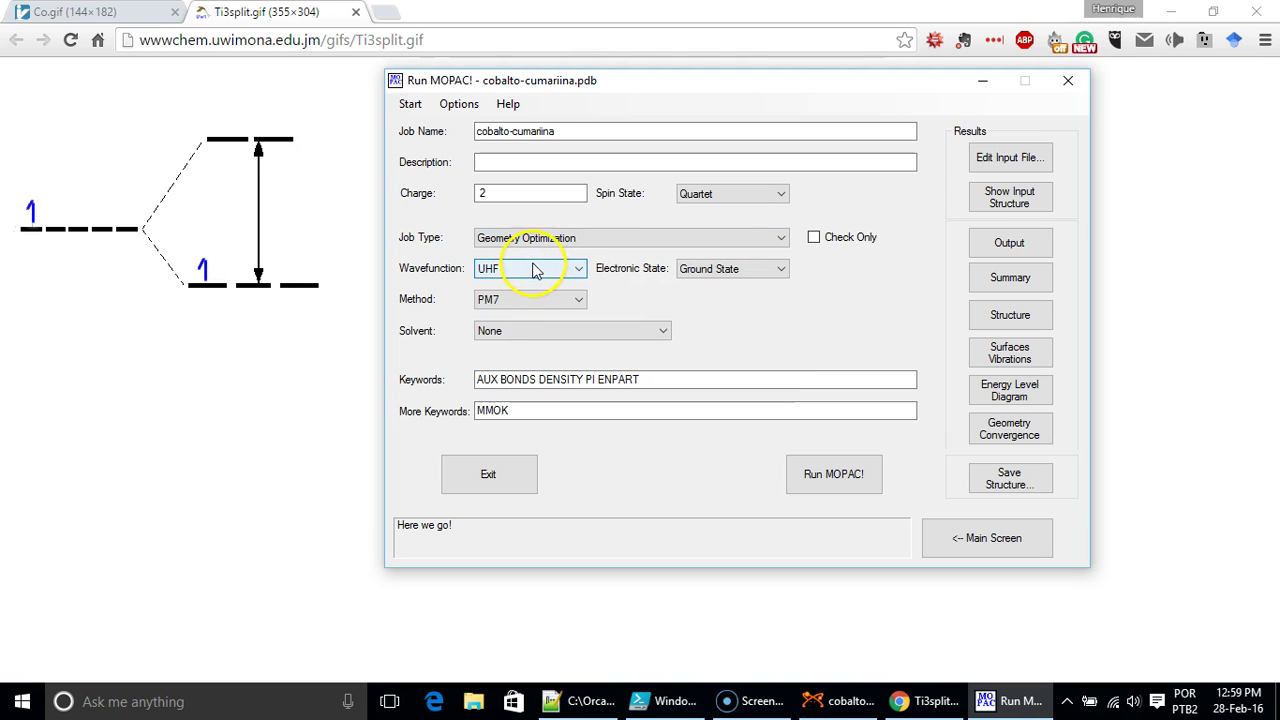
click(532, 268)
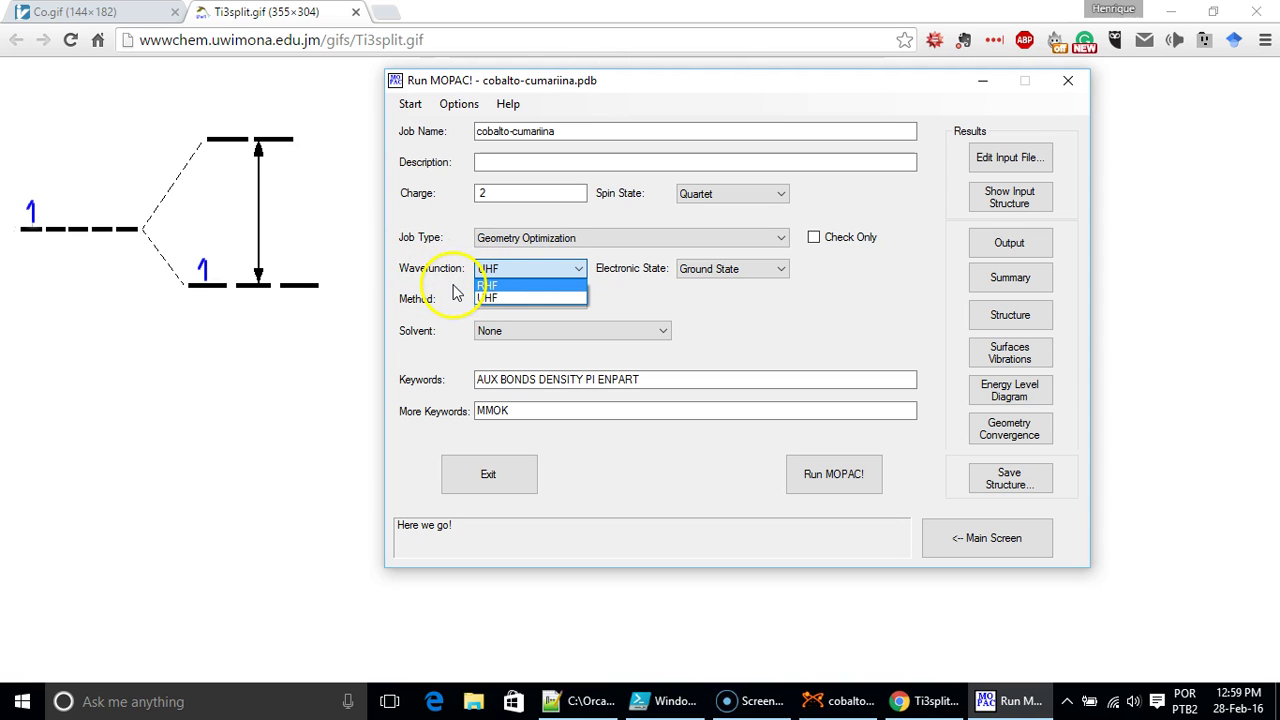
click(502, 298)
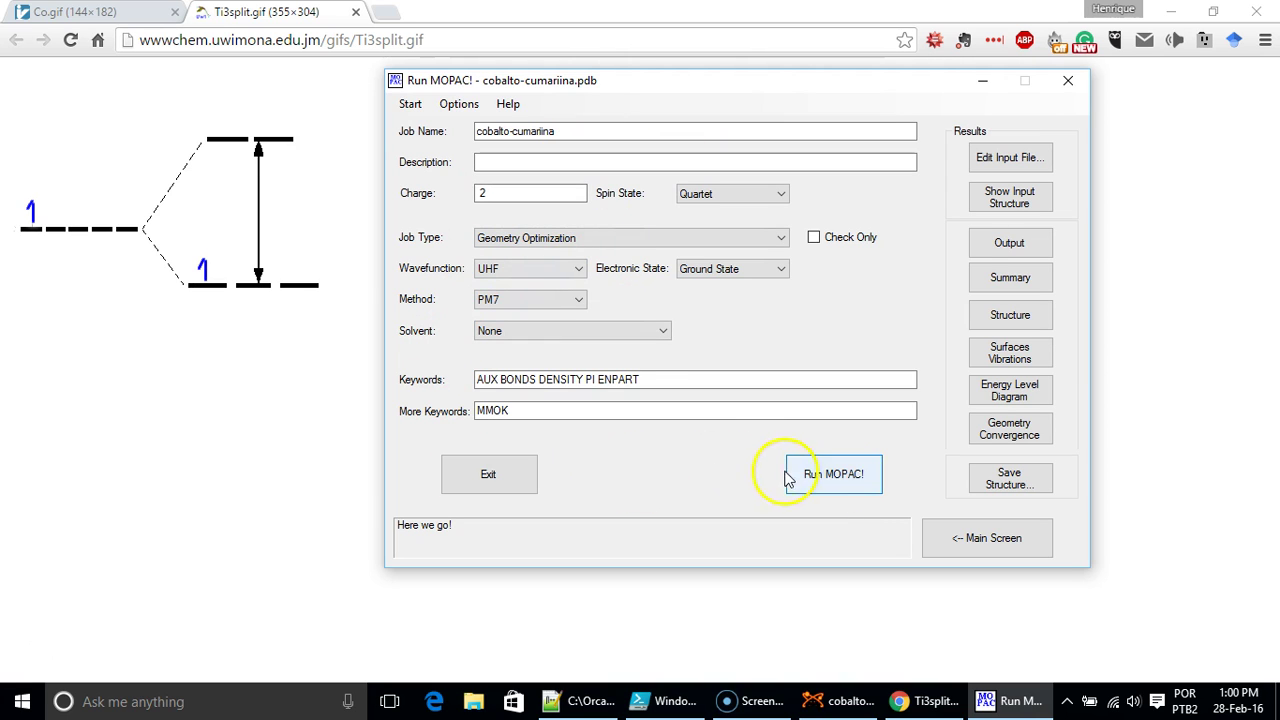
Run the MOPAC calculation, overwriting the existing cobalto-cumariina input file and all its output files
click(836, 476)
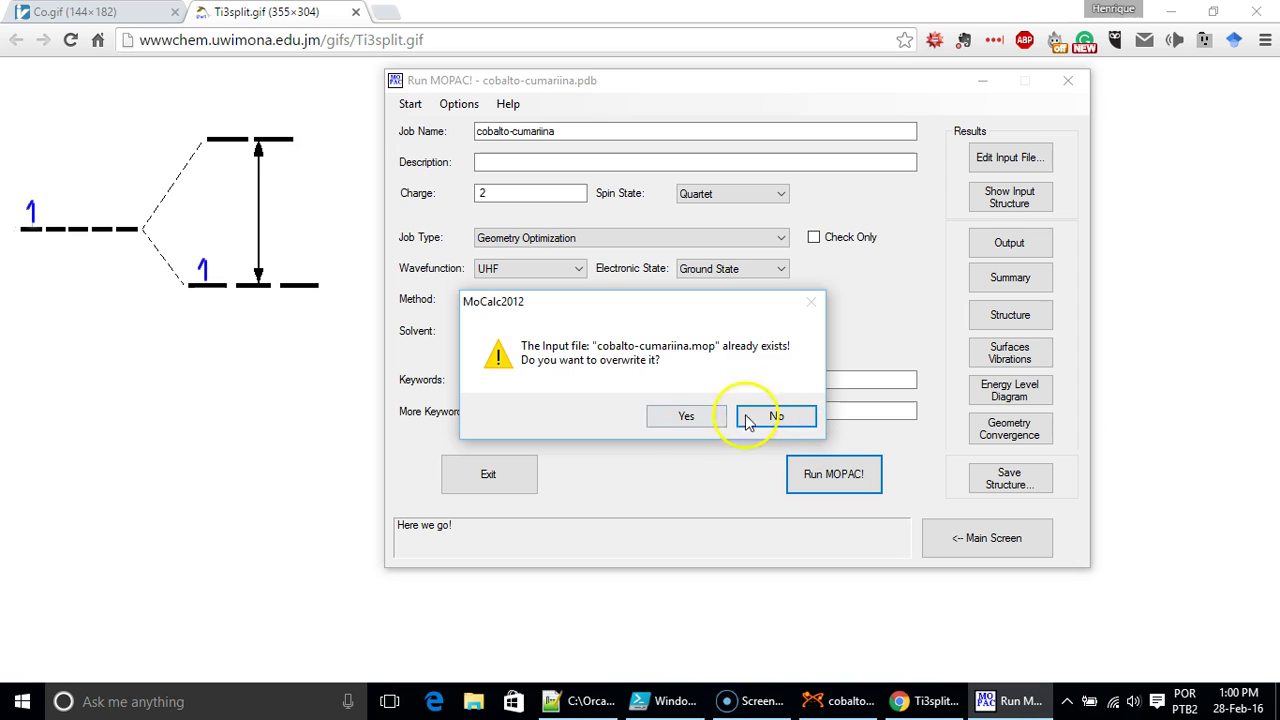
click(686, 419)
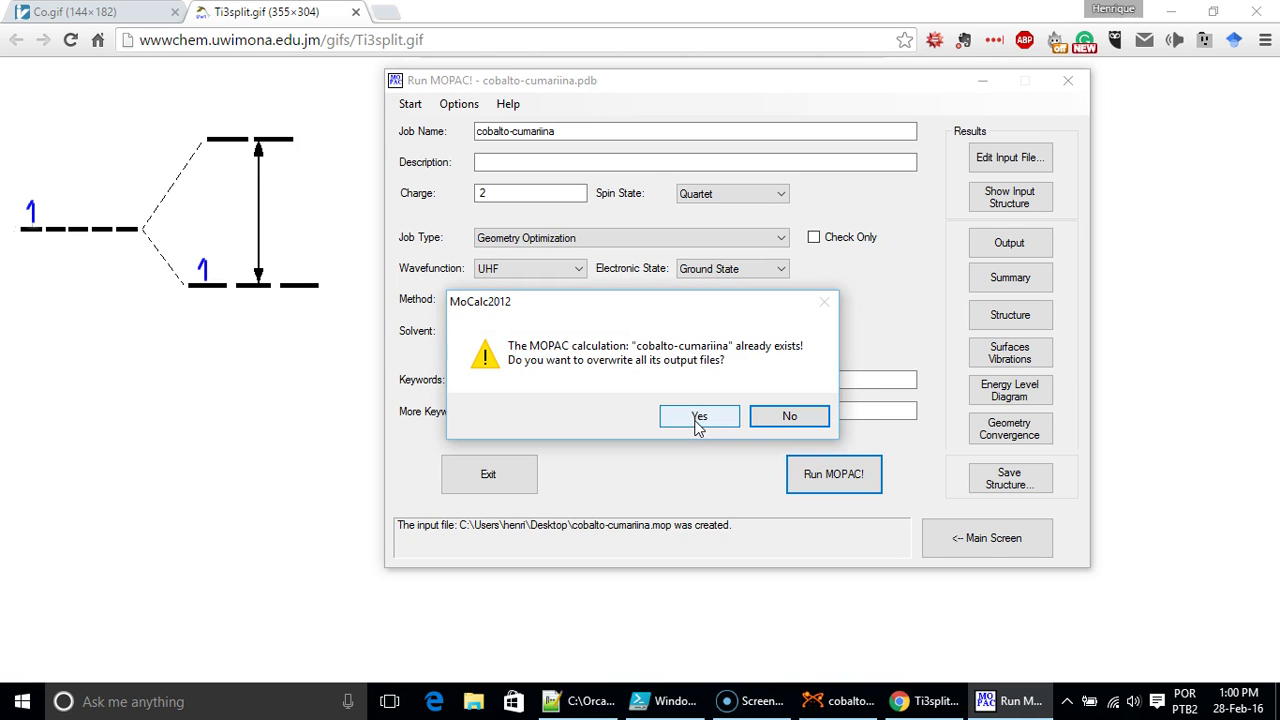
click(698, 419)
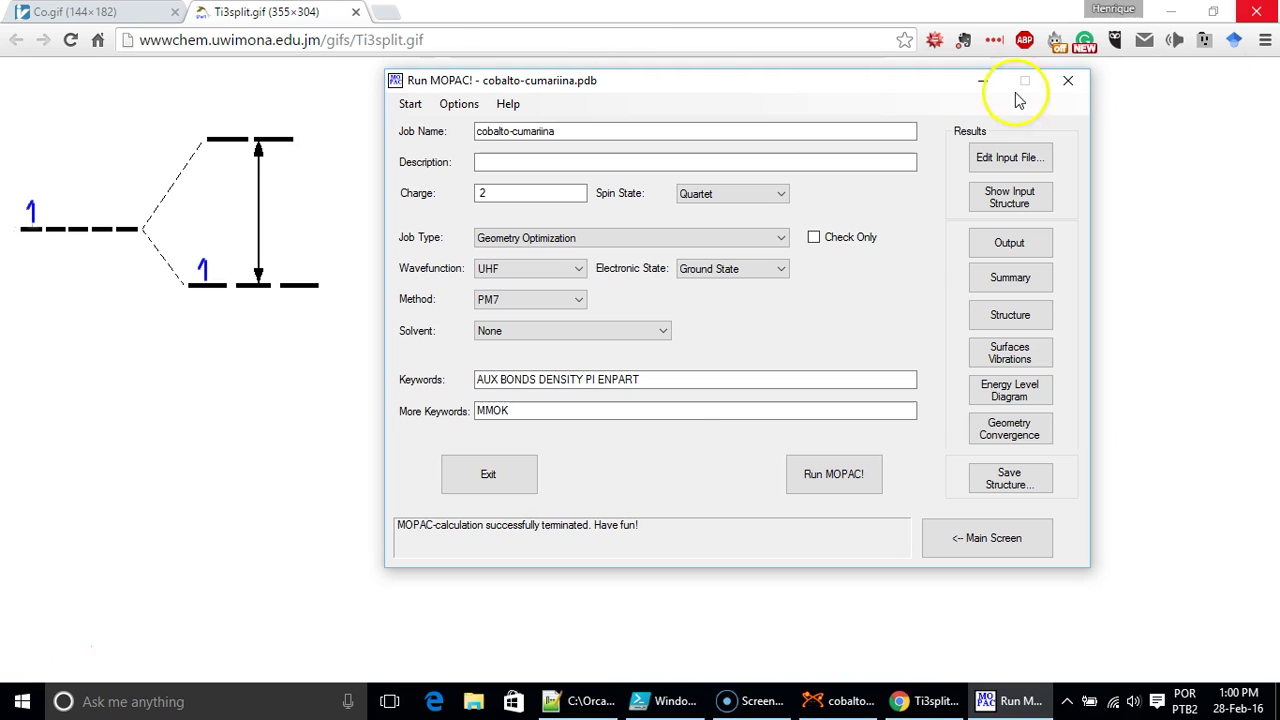
Shift the MOPAC module's window aside and review the complex's starting geometry in Avogadro
drag(804, 92, 724, 94)
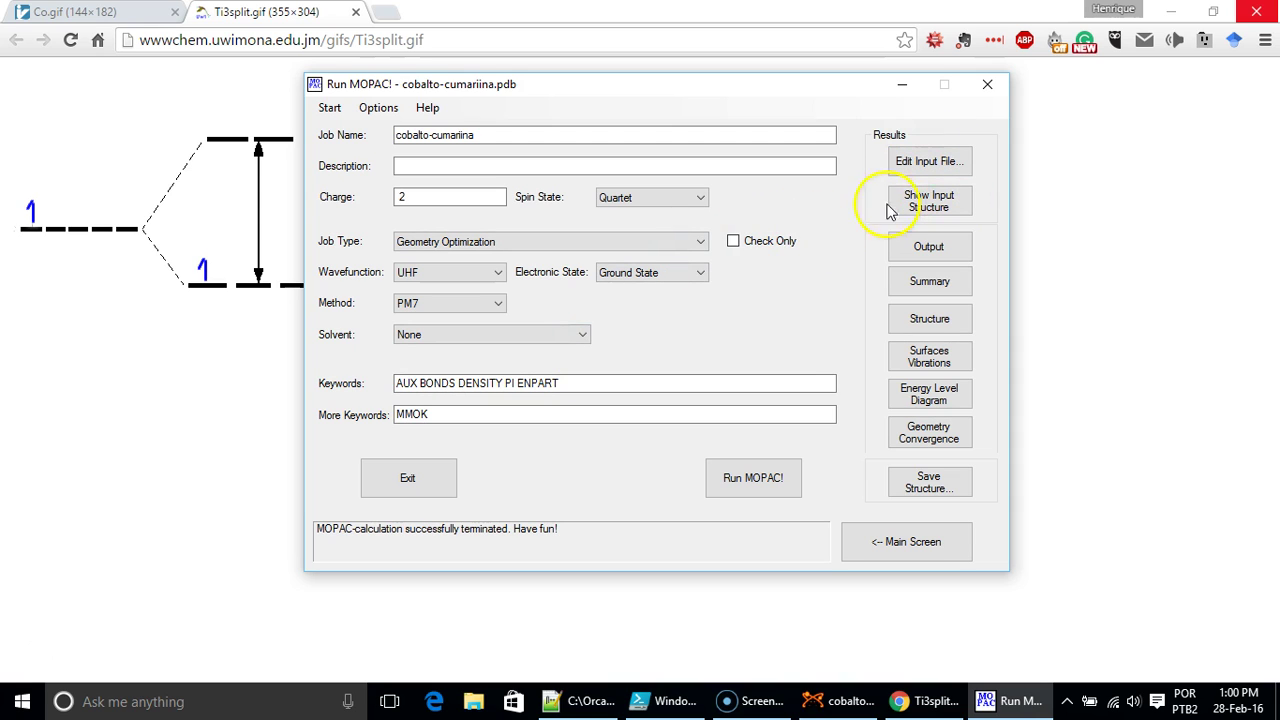
click(828, 701)
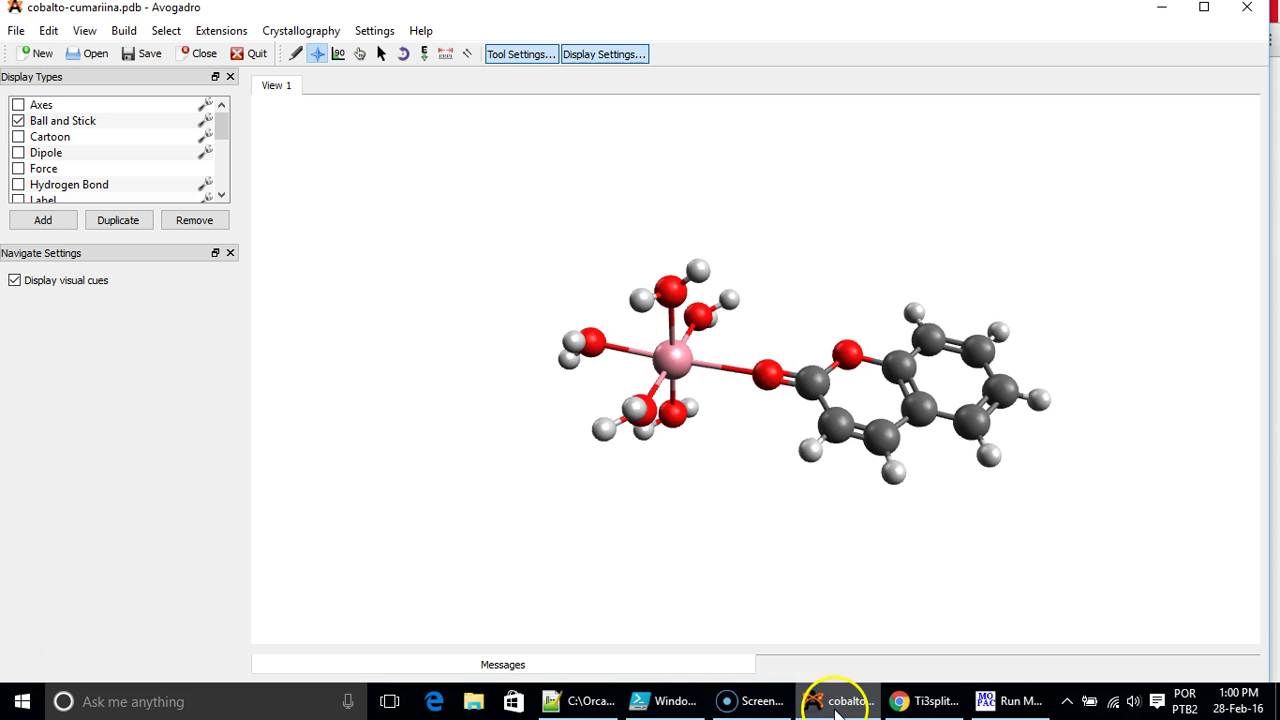
mouse_move(631, 506)
mouse_down()
mouse_move(901, 521)
mouse_move(603, 514)
mouse_move(650, 495)
mouse_up()
Open the optimized structure from the MOPAC results in Jmol, examine it enlarged from several angles, and exit Jmol
click(998, 704)
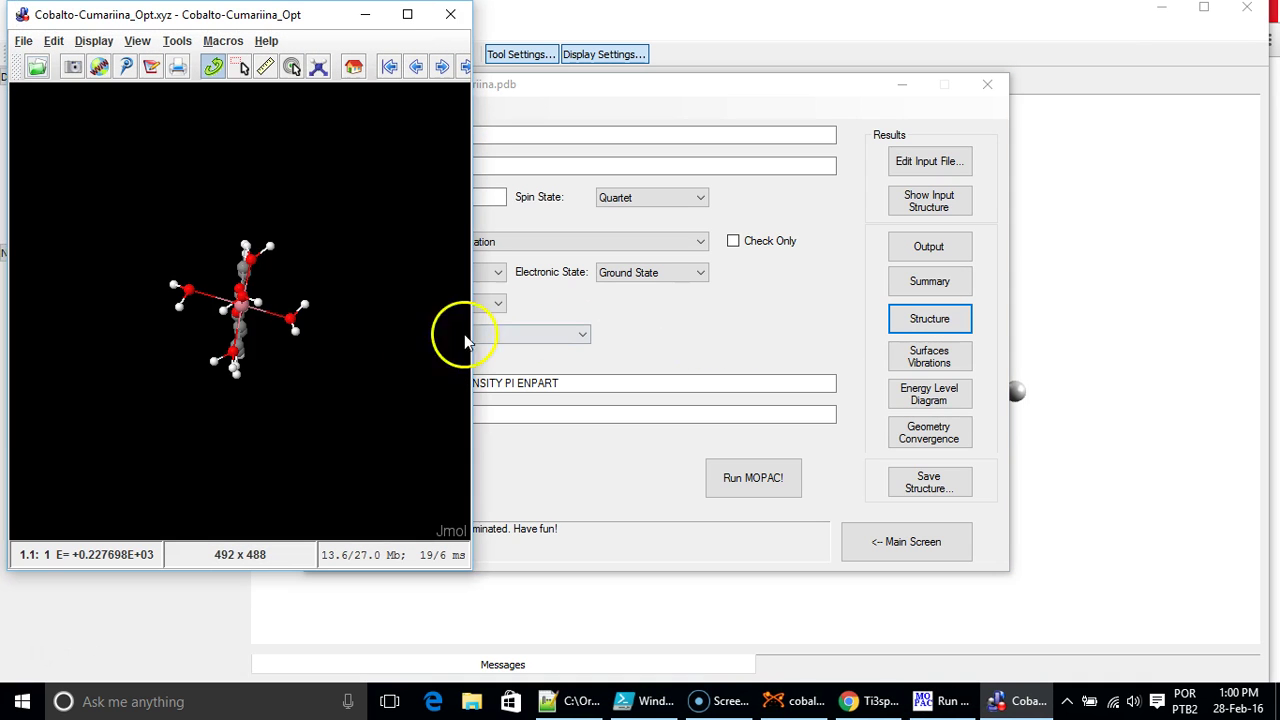
drag(284, 277, 42, 366)
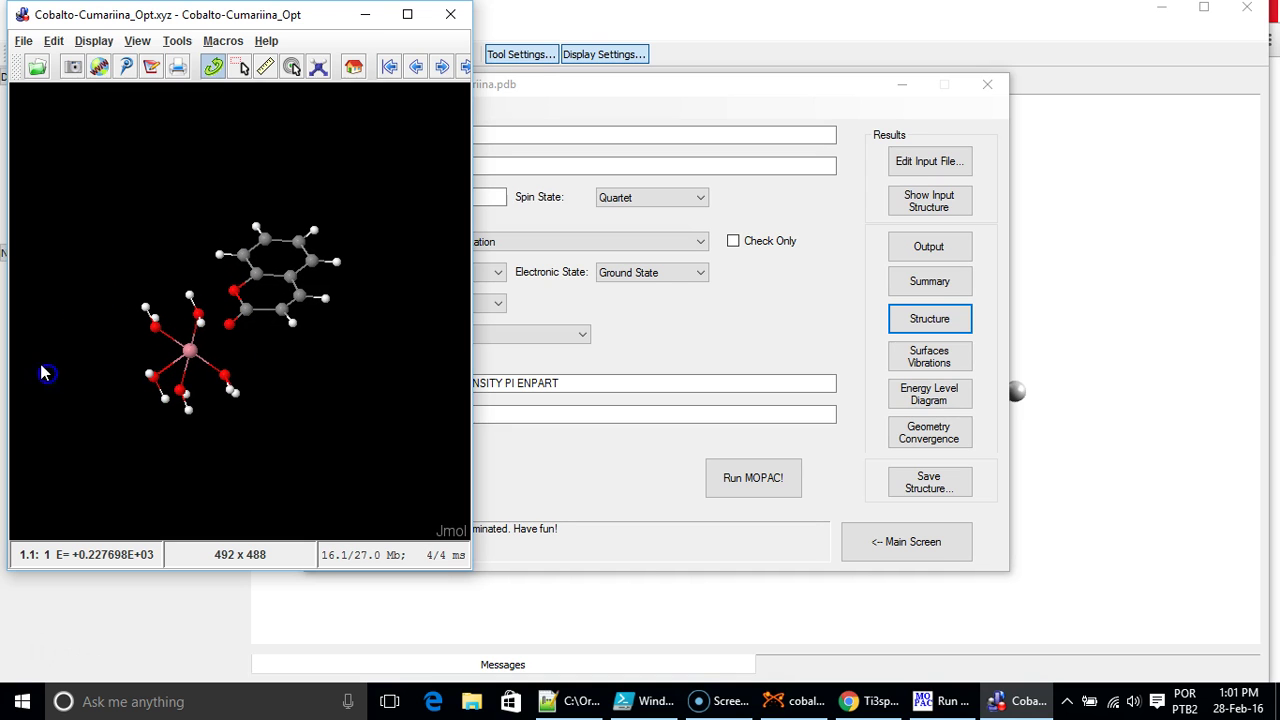
click(407, 14)
drag(653, 312, 897, 697)
drag(914, 363, 857, 328)
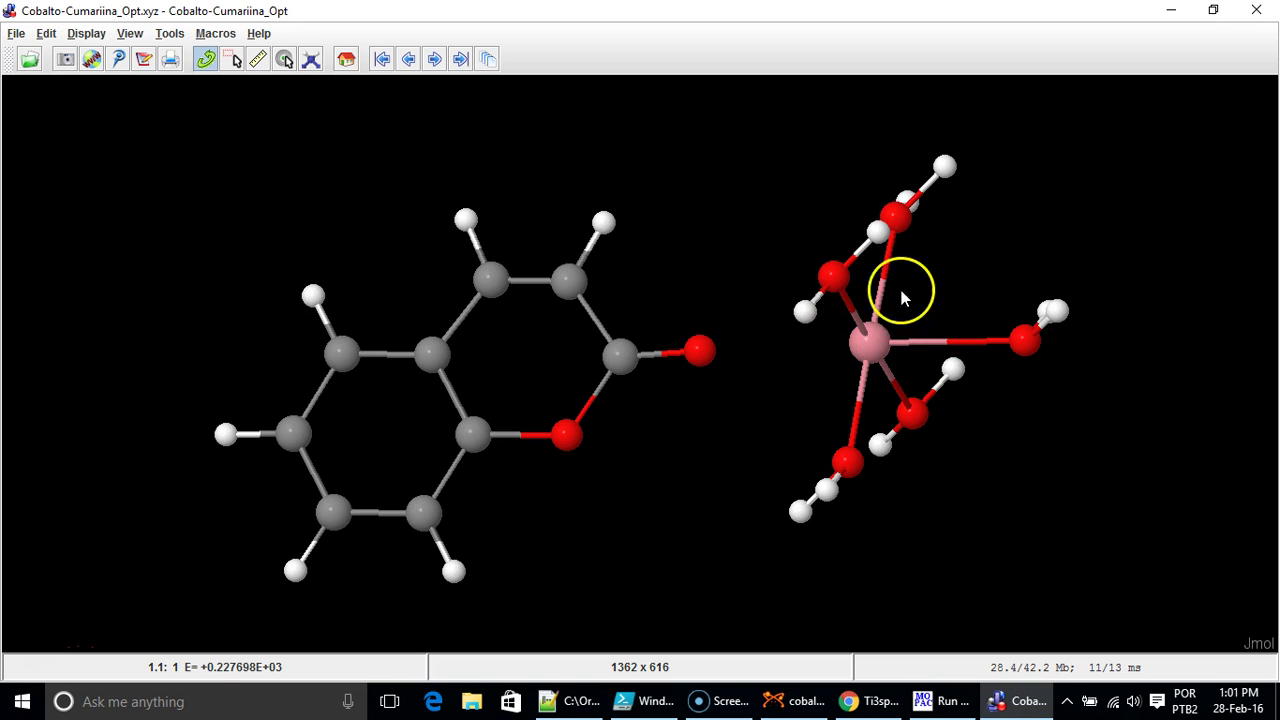
mouse_move(975, 322)
mouse_down()
mouse_move(1043, 386)
mouse_move(1003, 400)
mouse_move(889, 386)
mouse_move(747, 336)
mouse_move(723, 363)
mouse_move(794, 394)
mouse_move(773, 389)
mouse_move(849, 386)
mouse_move(989, 334)
mouse_up()
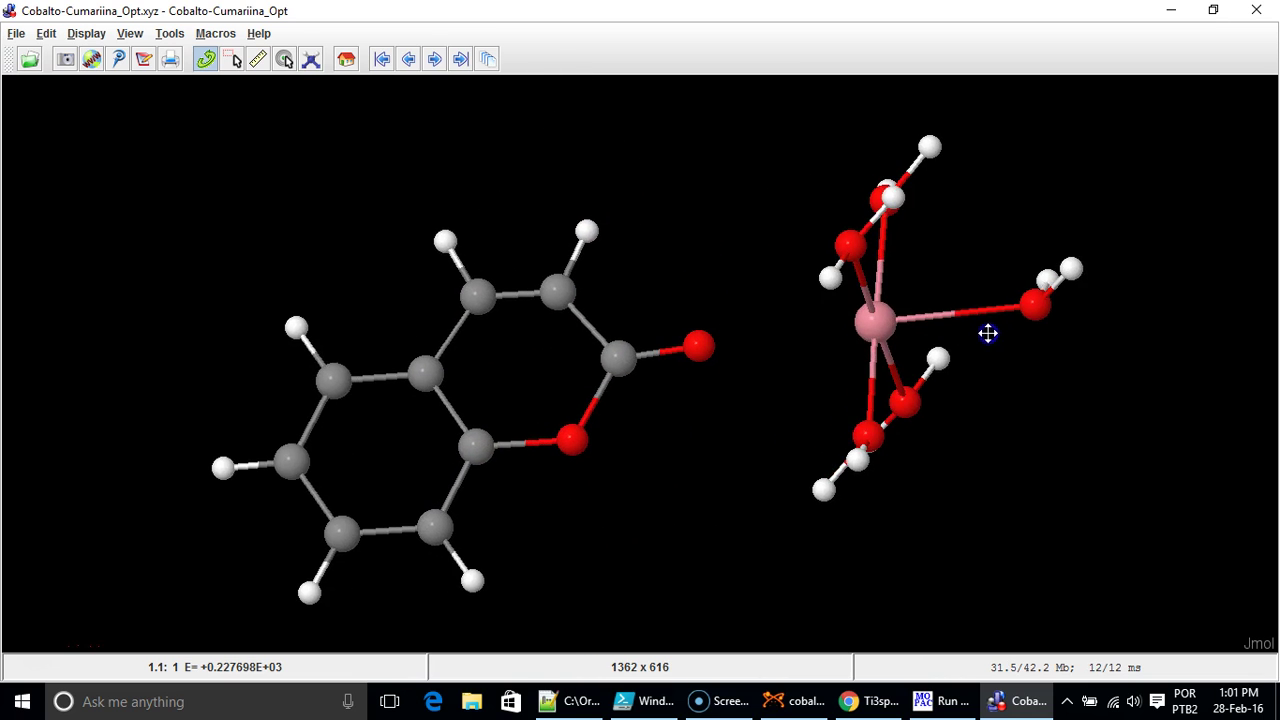
drag(717, 390, 679, 205)
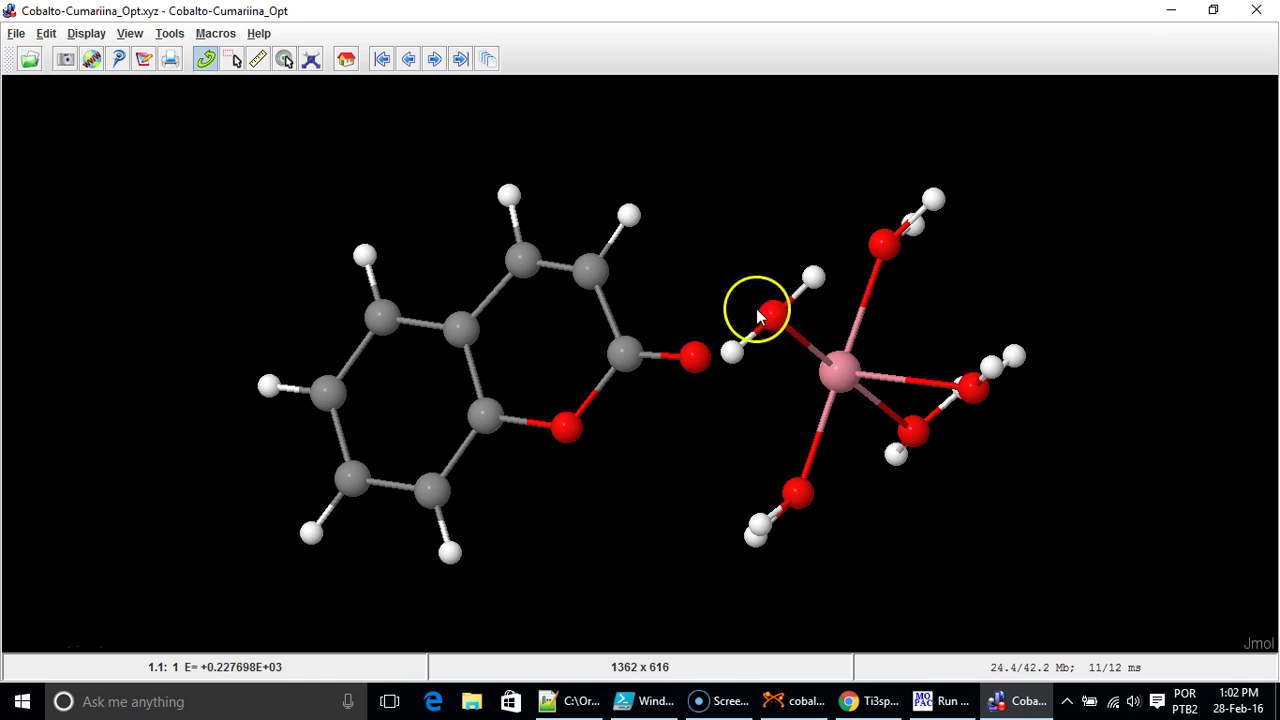
click(1258, 12)
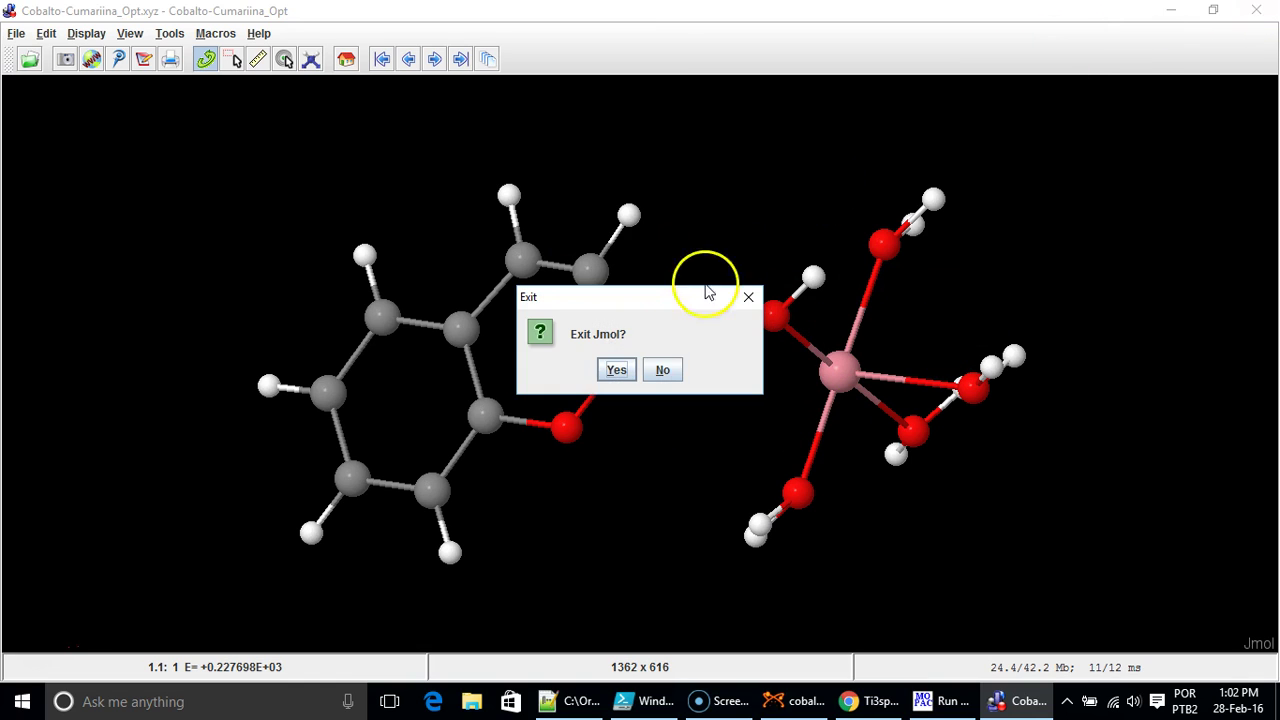
click(616, 370)
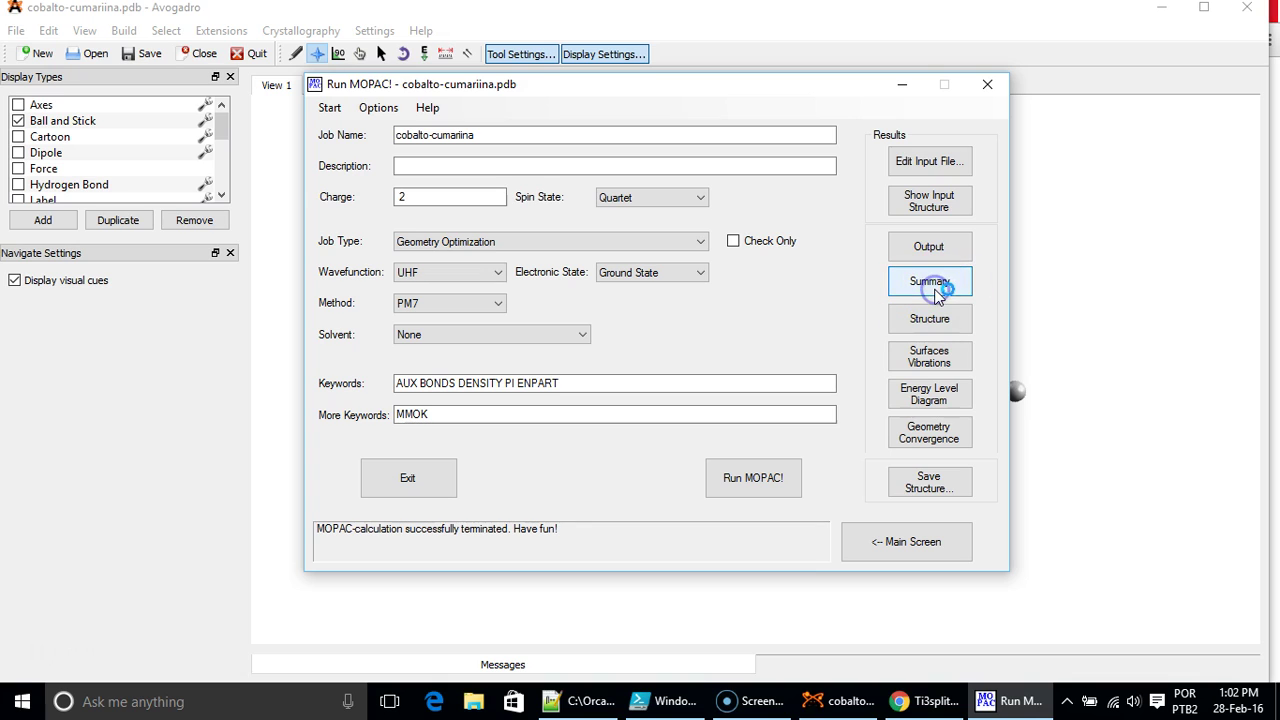
Open the calculation summary, examine the system charge and the alpha and beta electron counts, and put the browser away
click(939, 288)
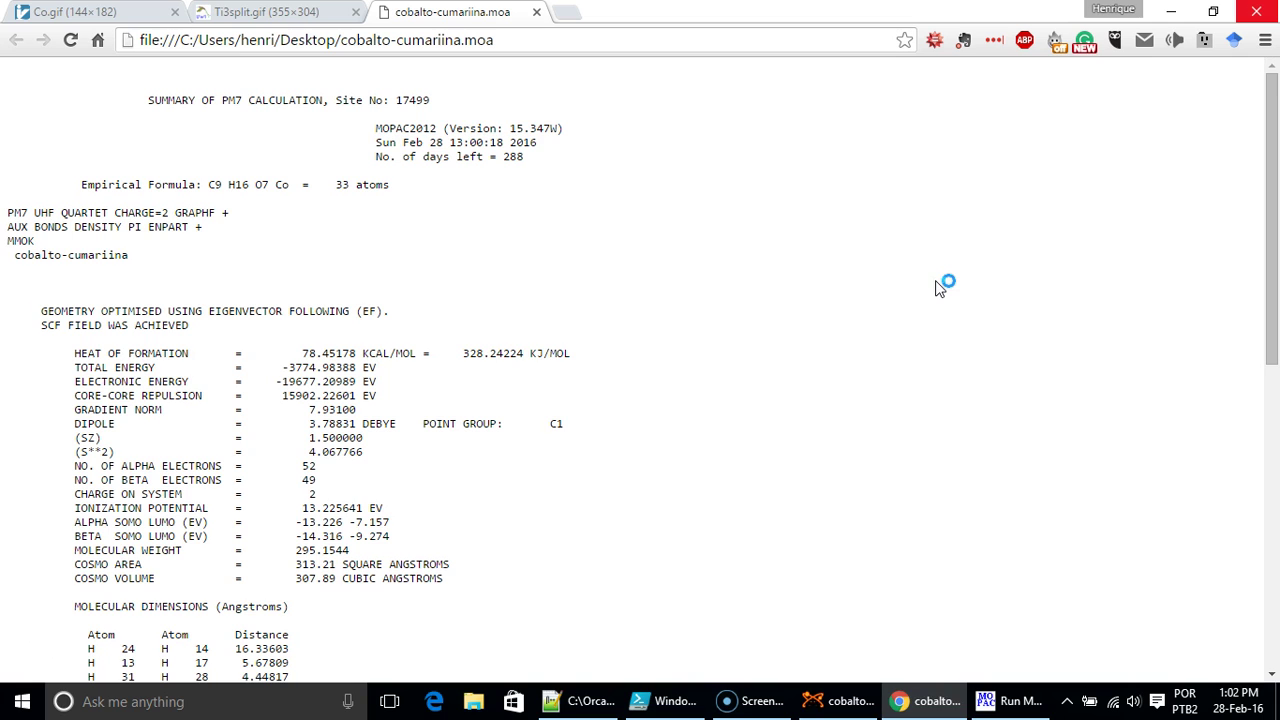
scroll(585, 378, down, 2)
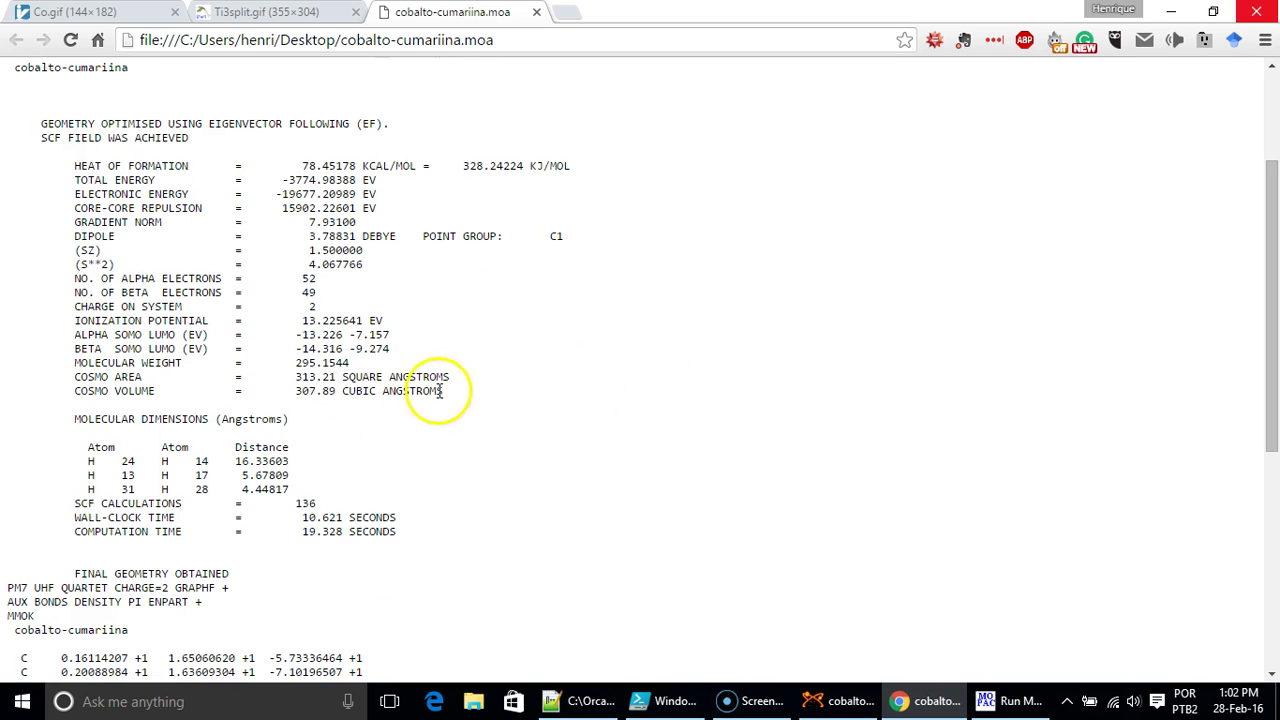
drag(470, 407, 20, 124)
click(465, 228)
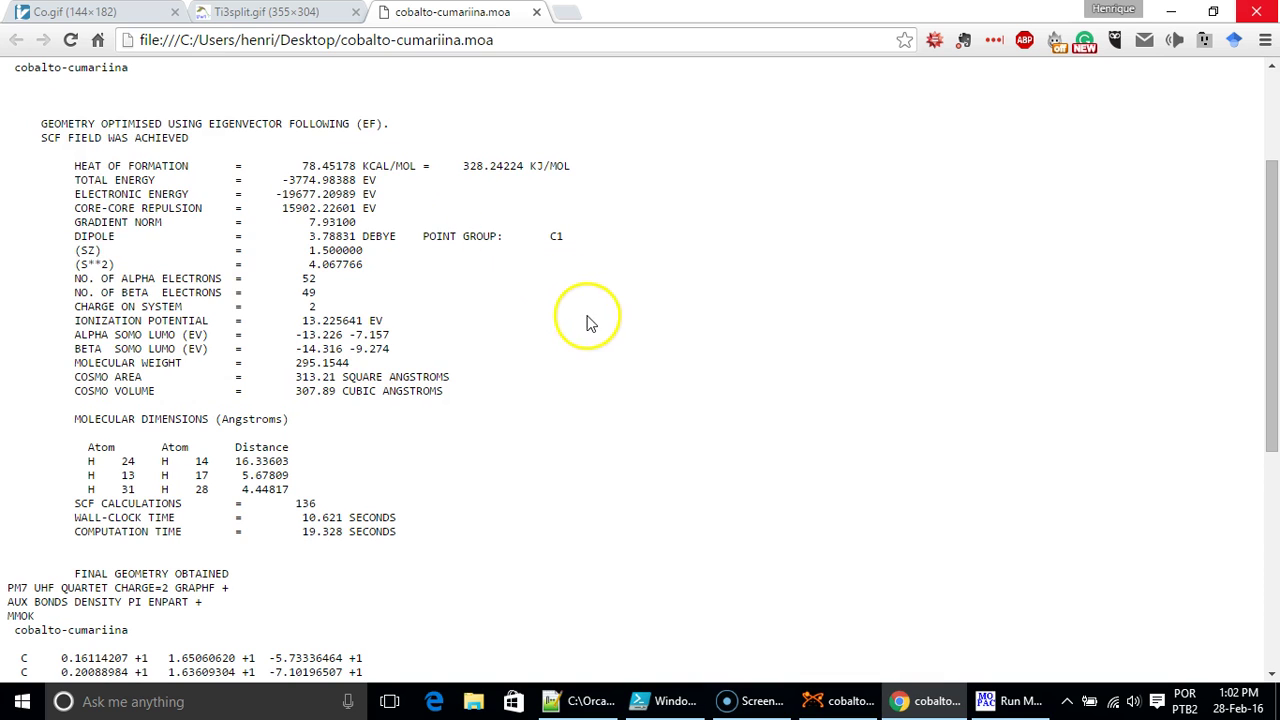
drag(343, 305, 79, 301)
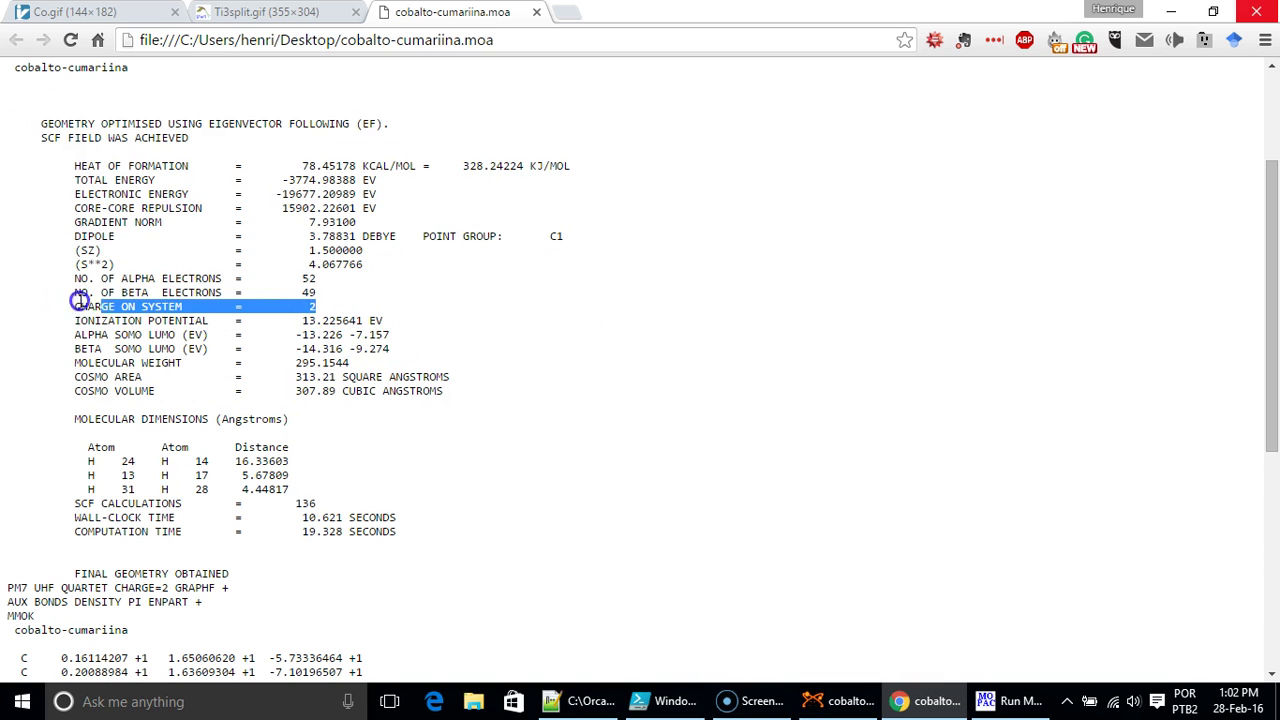
drag(333, 297, 8, 279)
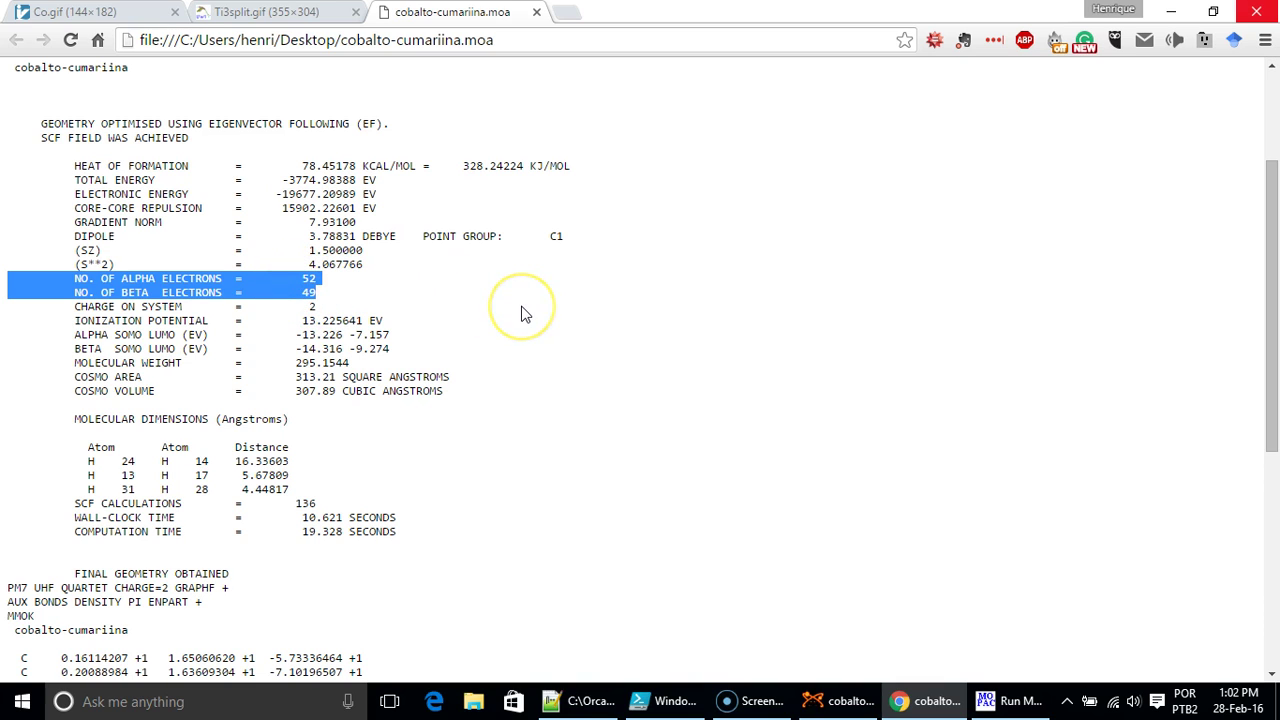
click(336, 287)
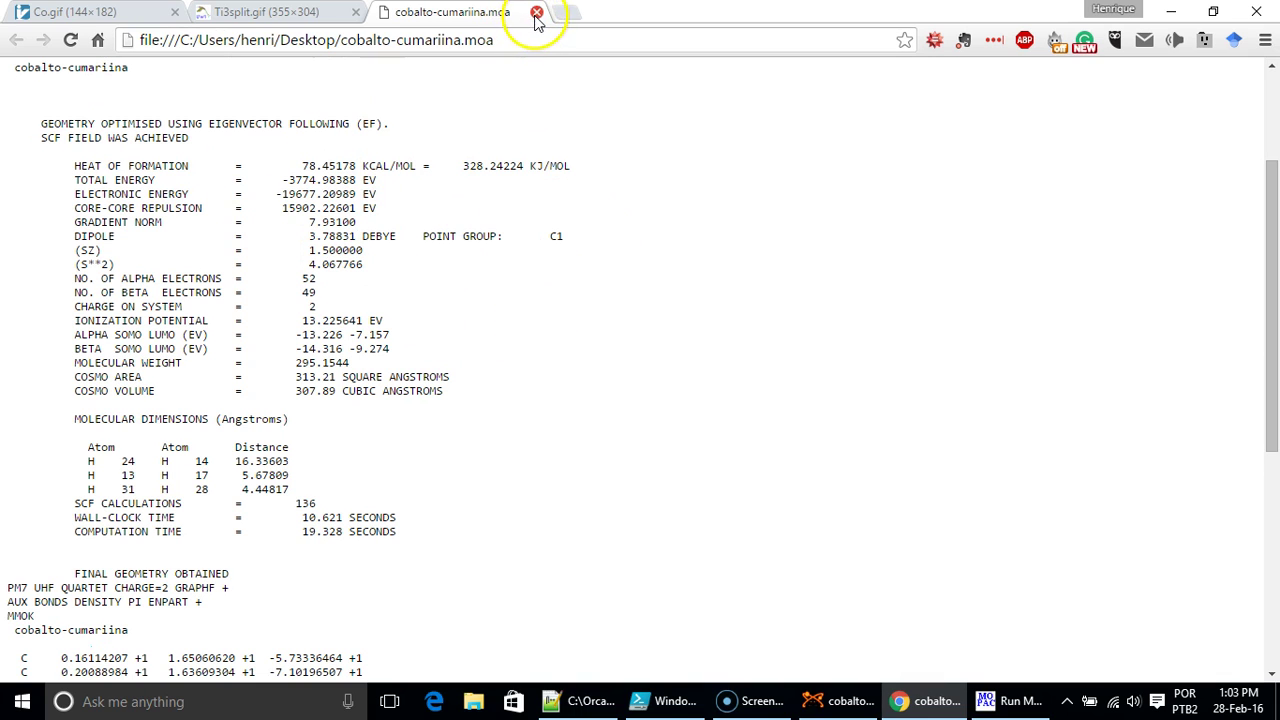
click(536, 13)
click(1168, 12)
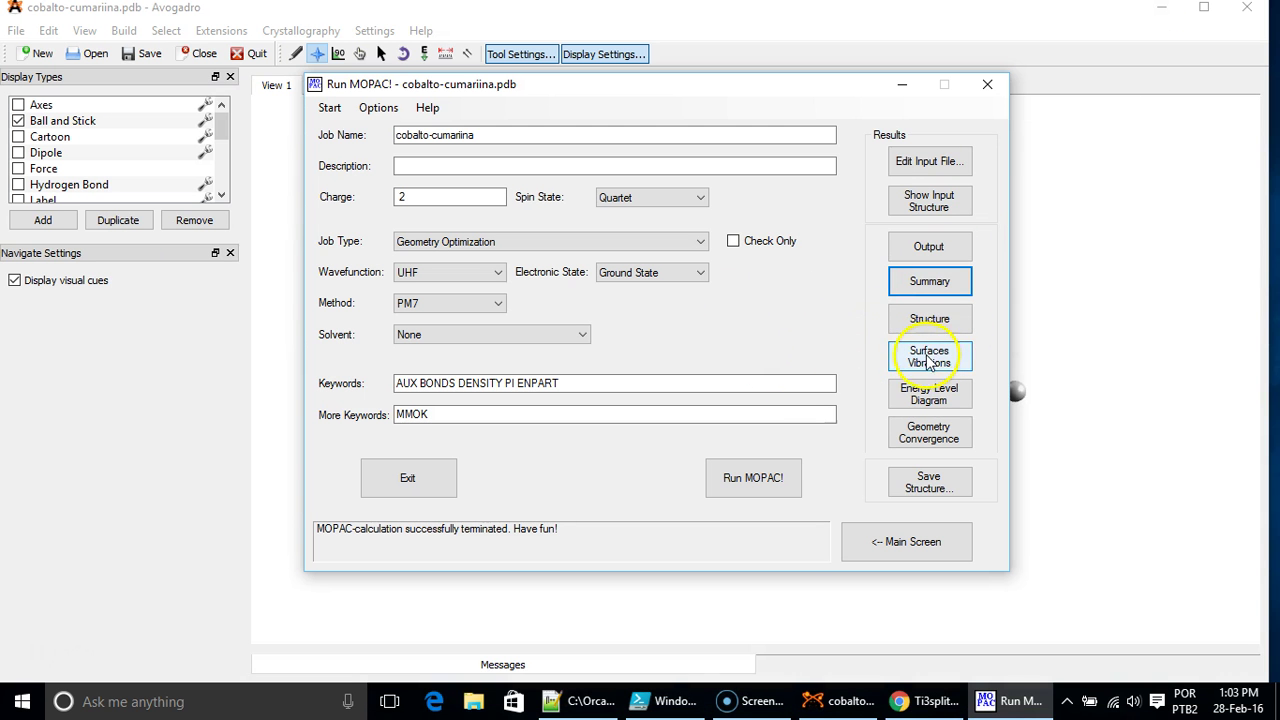
Open the energy level diagram from the MOPAC results and expand its energy scale to examine the alpha orbital levels
click(918, 394)
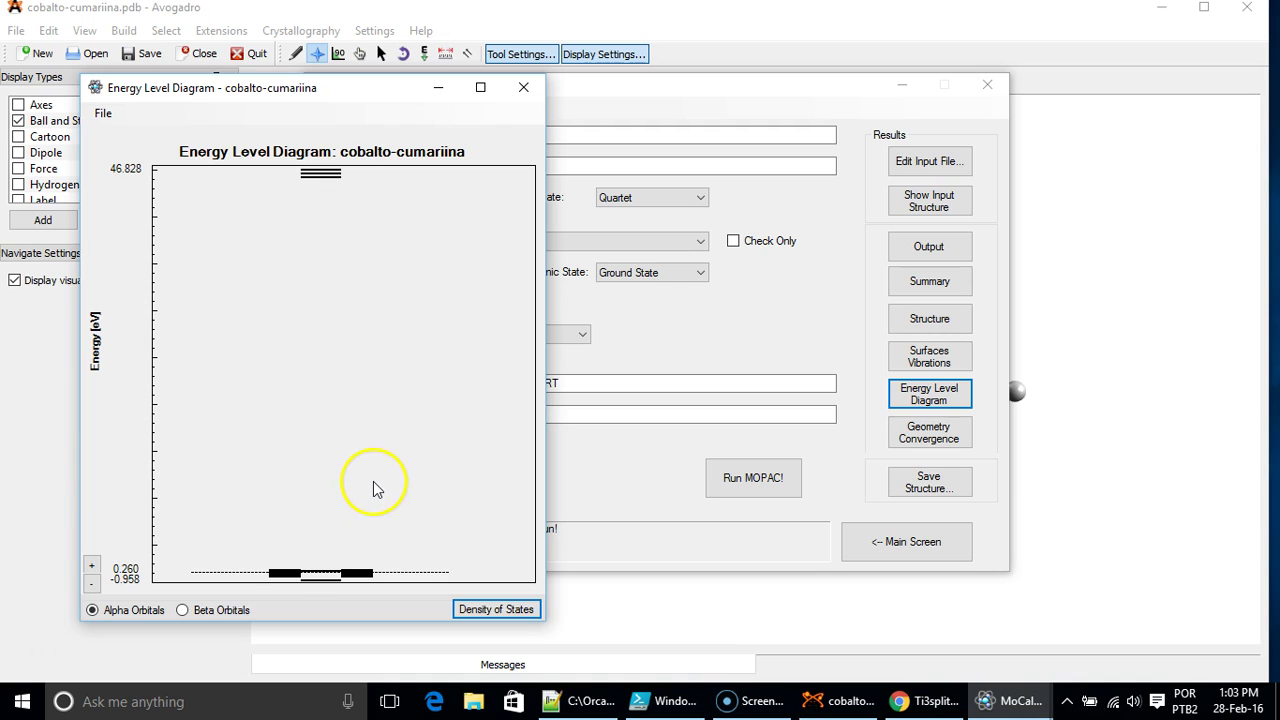
click(90, 567)
click(89, 568)
click(89, 568)
click(89, 568)
click(89, 568)
click(89, 568)
click(89, 568)
click(89, 568)
click(89, 568)
click(89, 568)
click(89, 568)
click(89, 568)
click(89, 568)
click(89, 568)
click(89, 568)
click(89, 568)
click(89, 568)
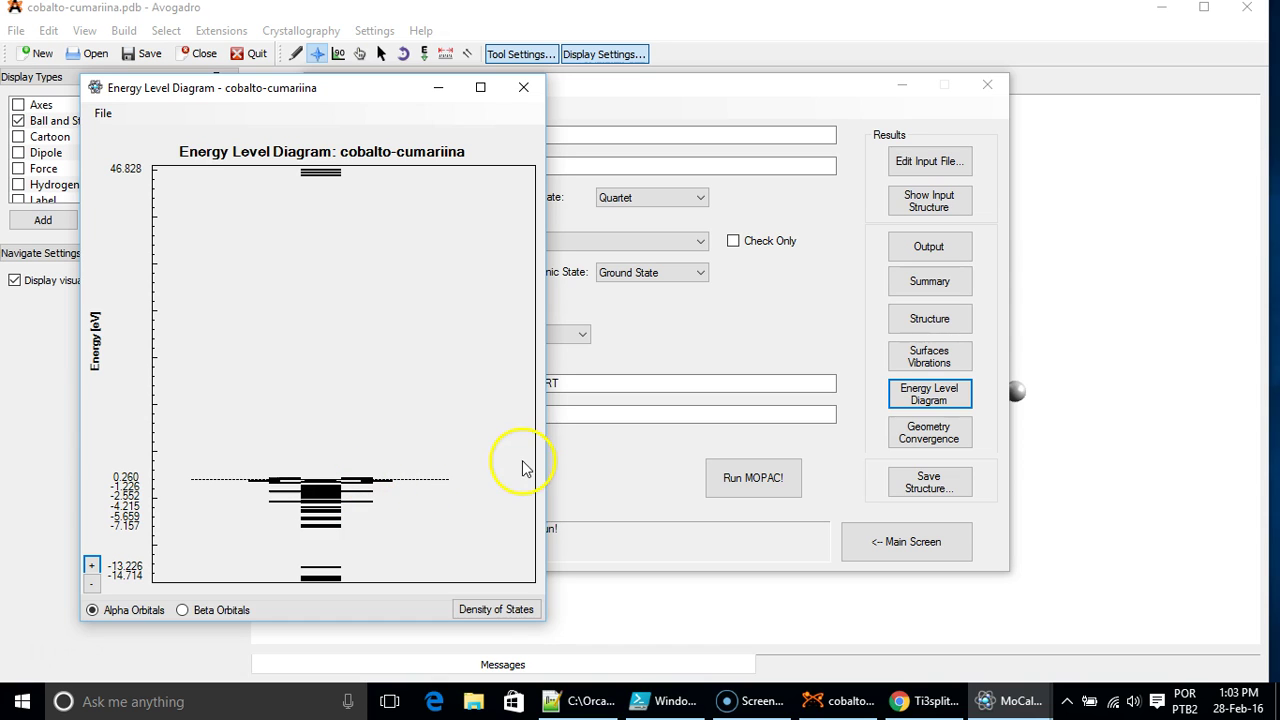
View the density of states plot for the alpha orbitals, and close both the plot and the energy level diagram
click(505, 609)
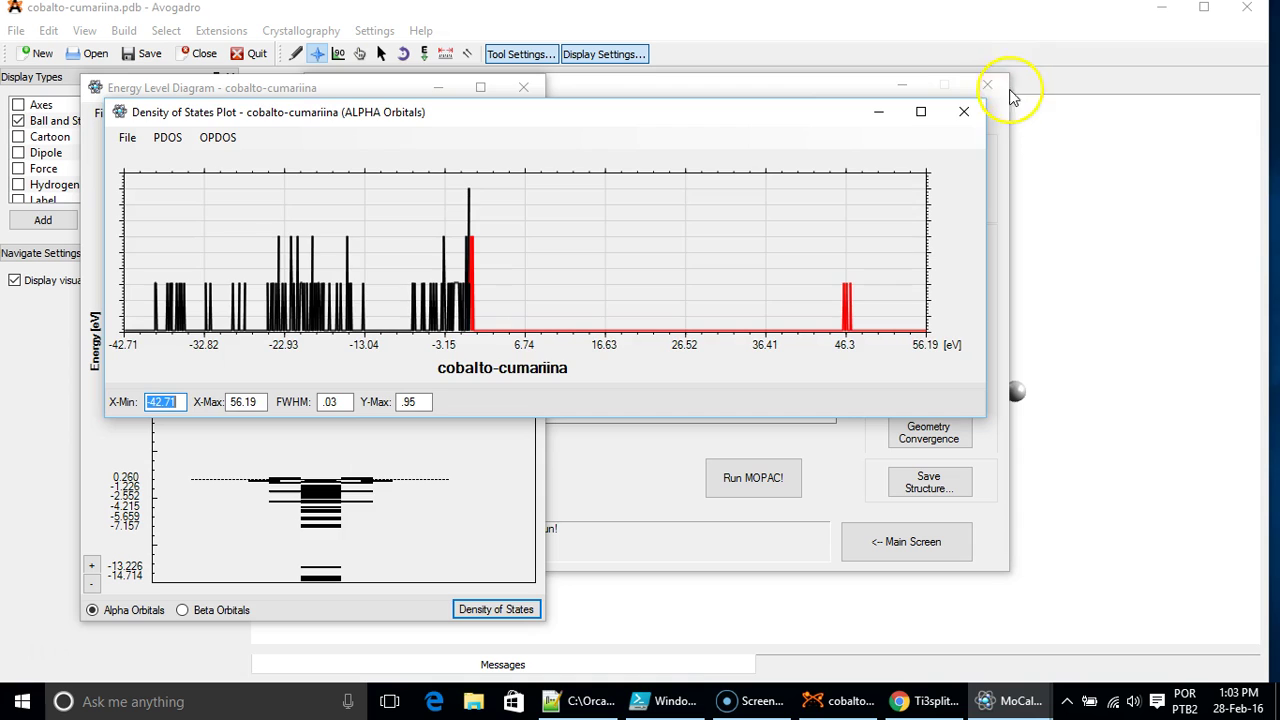
click(964, 111)
click(523, 87)
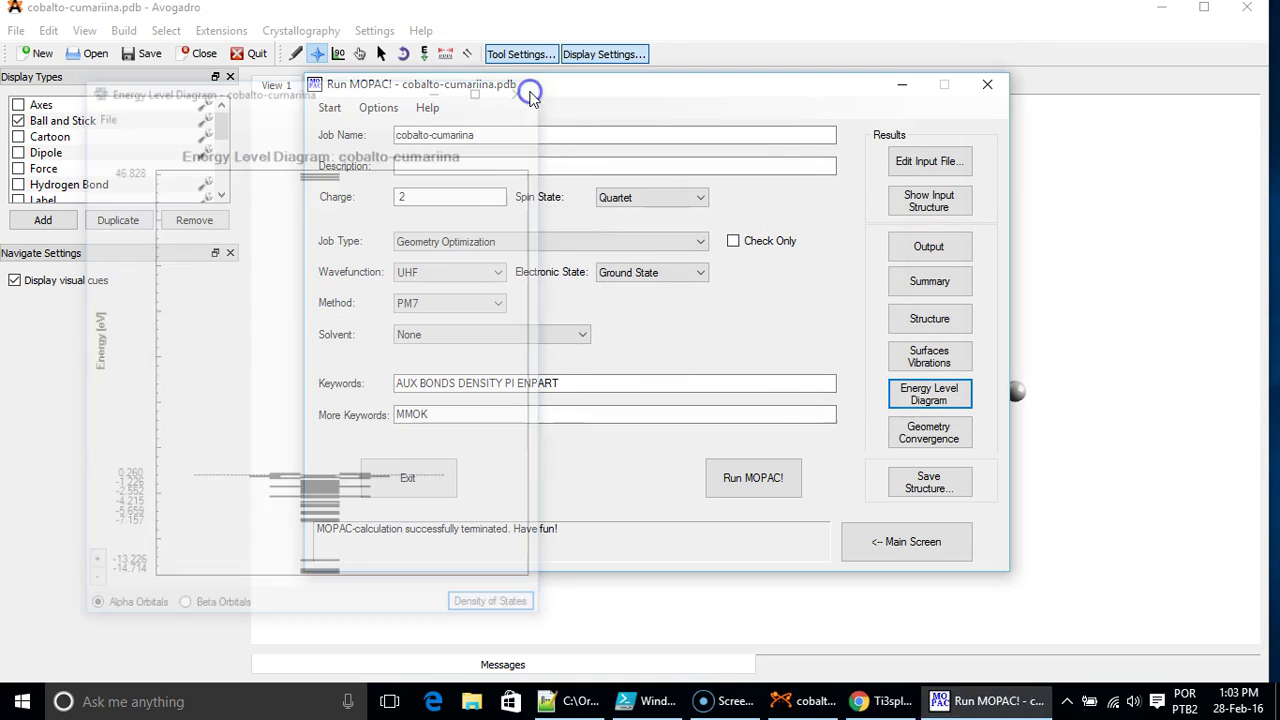
Generate the electron density surface from the MOPAC results, examine it enlarged from several angles in Jmol, and exit Jmol
click(930, 356)
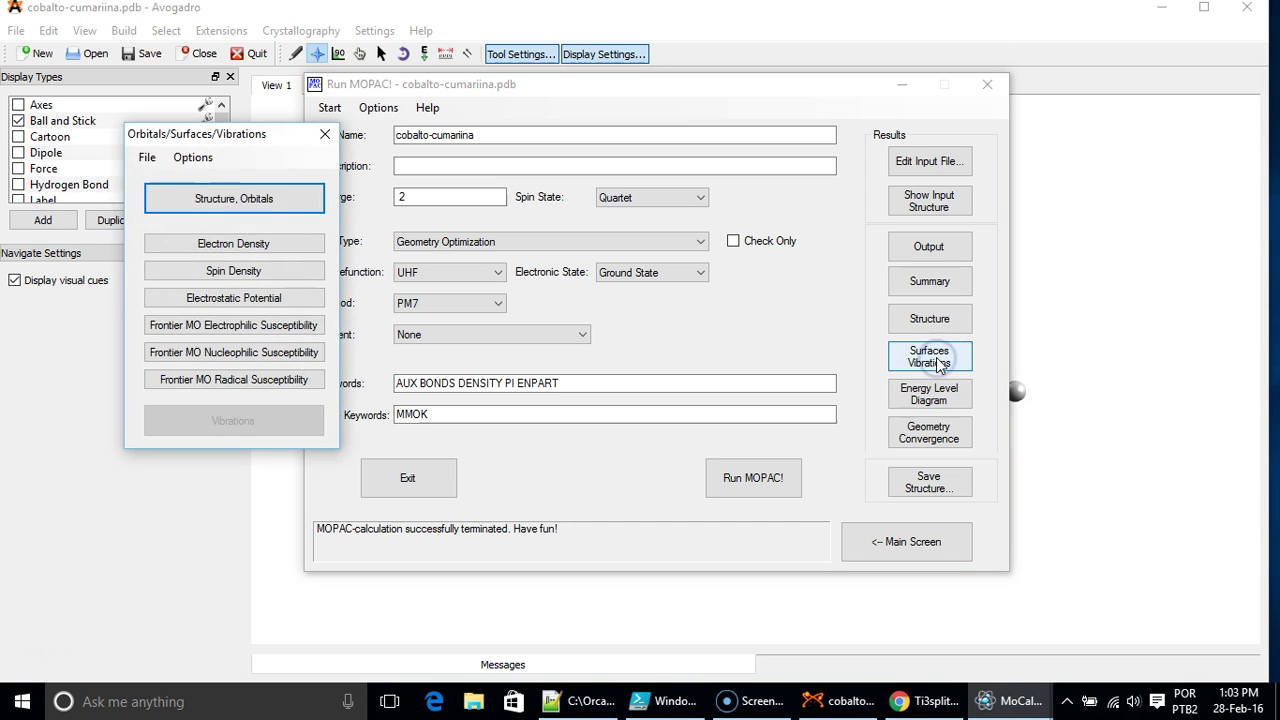
drag(212, 143, 503, 123)
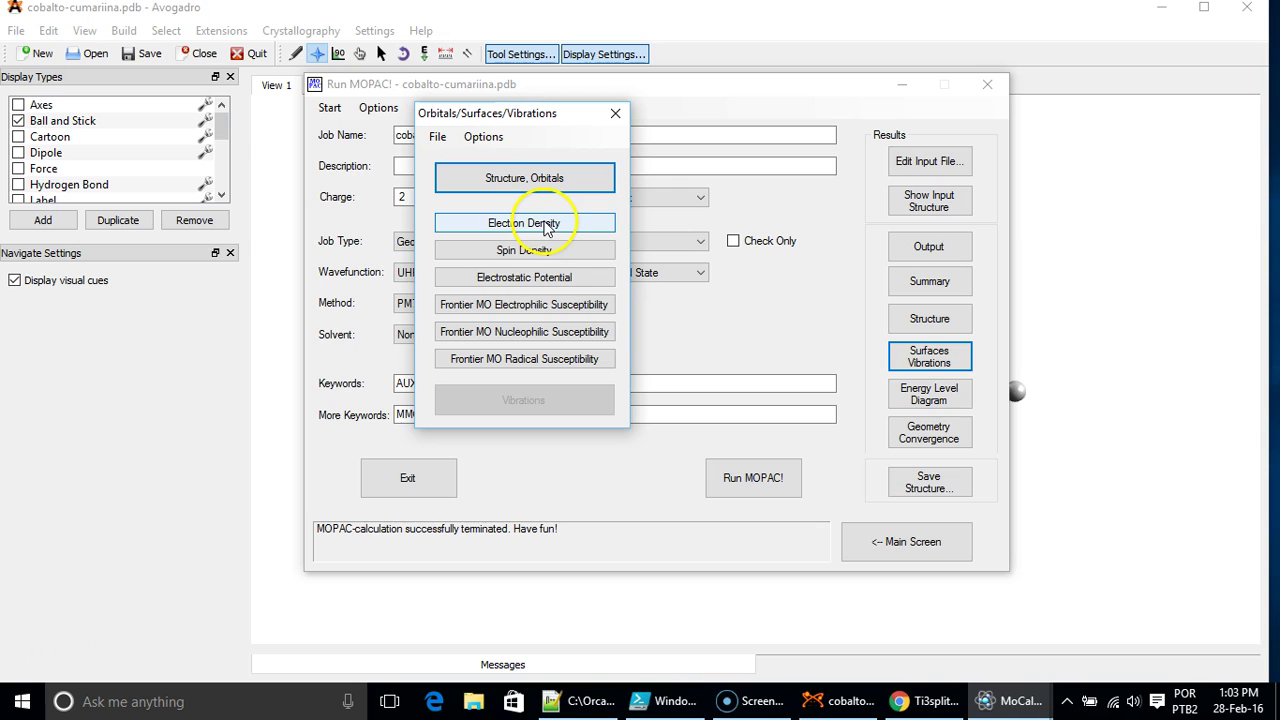
click(555, 224)
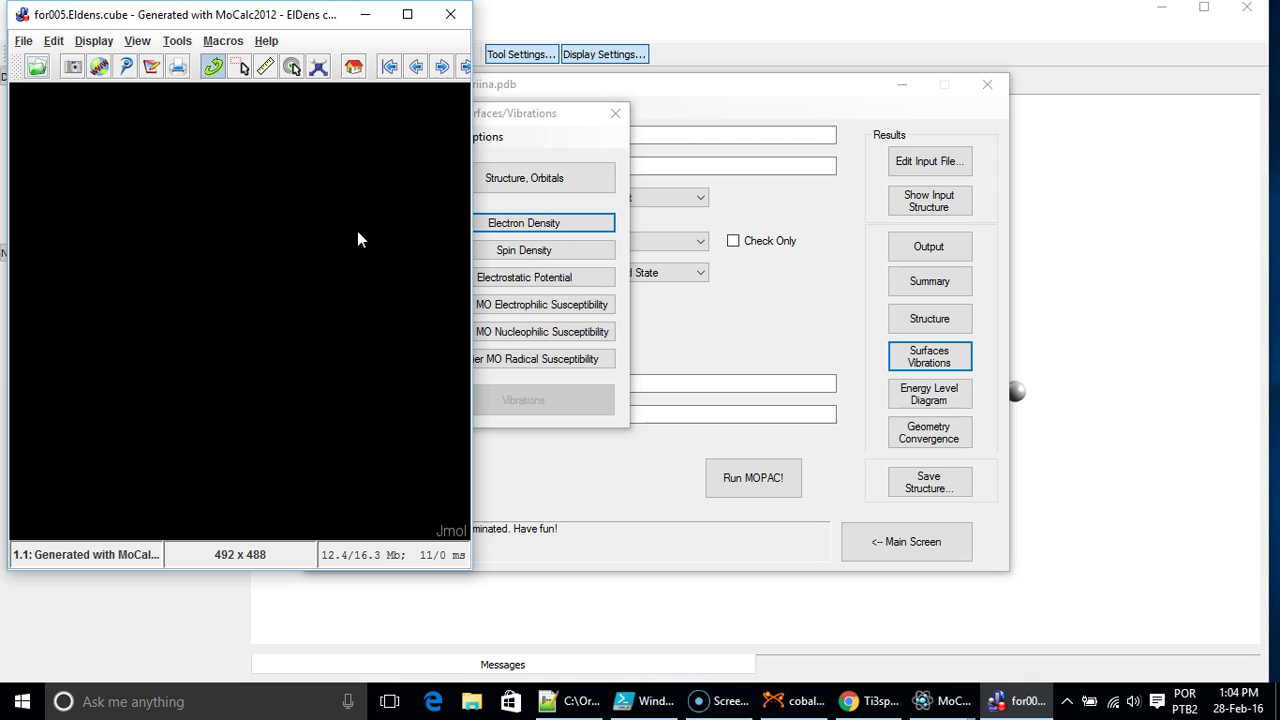
drag(257, 306, 345, 342)
scroll(327, 341, up, 3)
scroll(306, 340, down, 5)
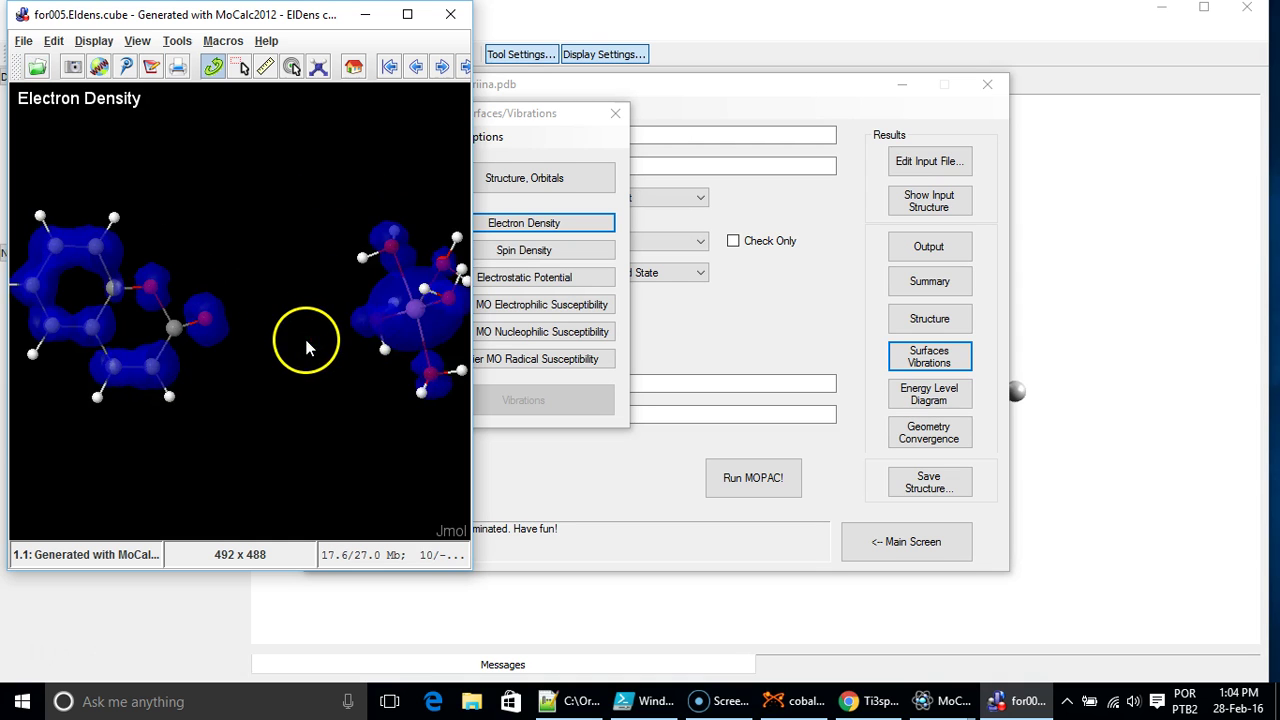
scroll(308, 342, down, 3)
drag(319, 299, 470, 135)
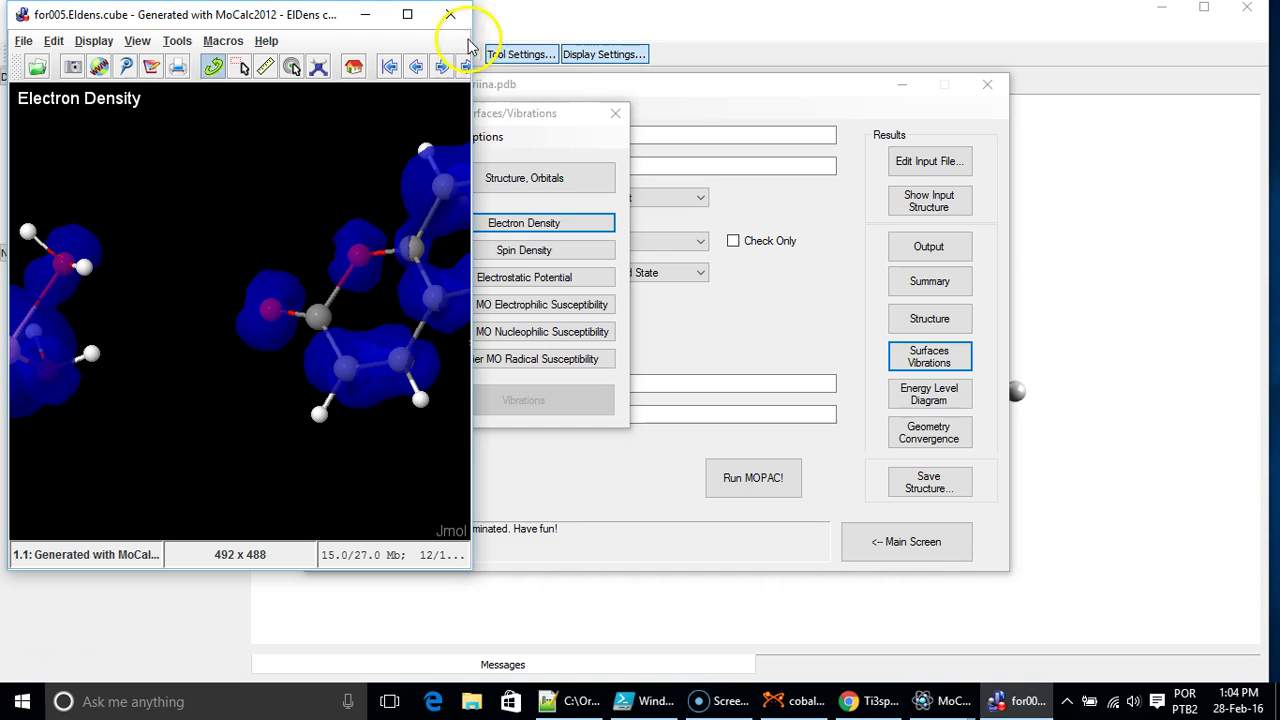
click(450, 14)
click(218, 315)
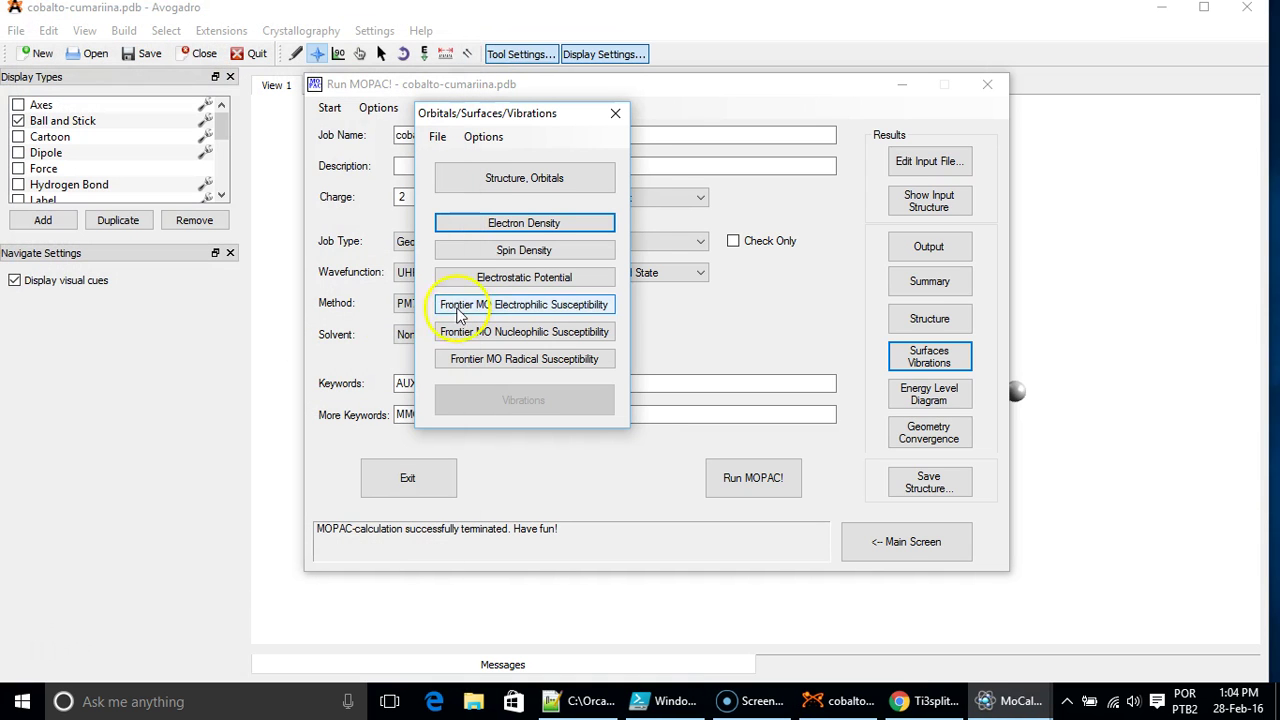
Generate the frontier MO nucleophilic susceptibility surface, examine it rotated in Jmol, and close Jmol and the MOPAC module
click(551, 331)
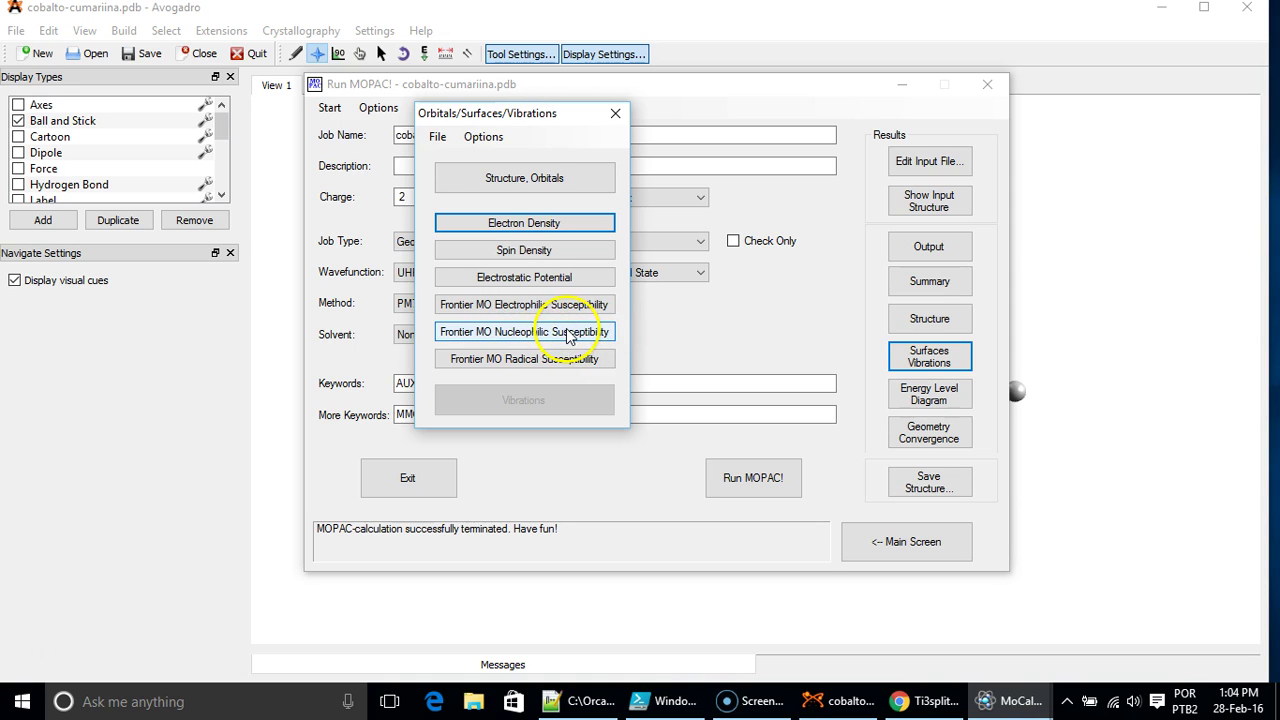
click(565, 335)
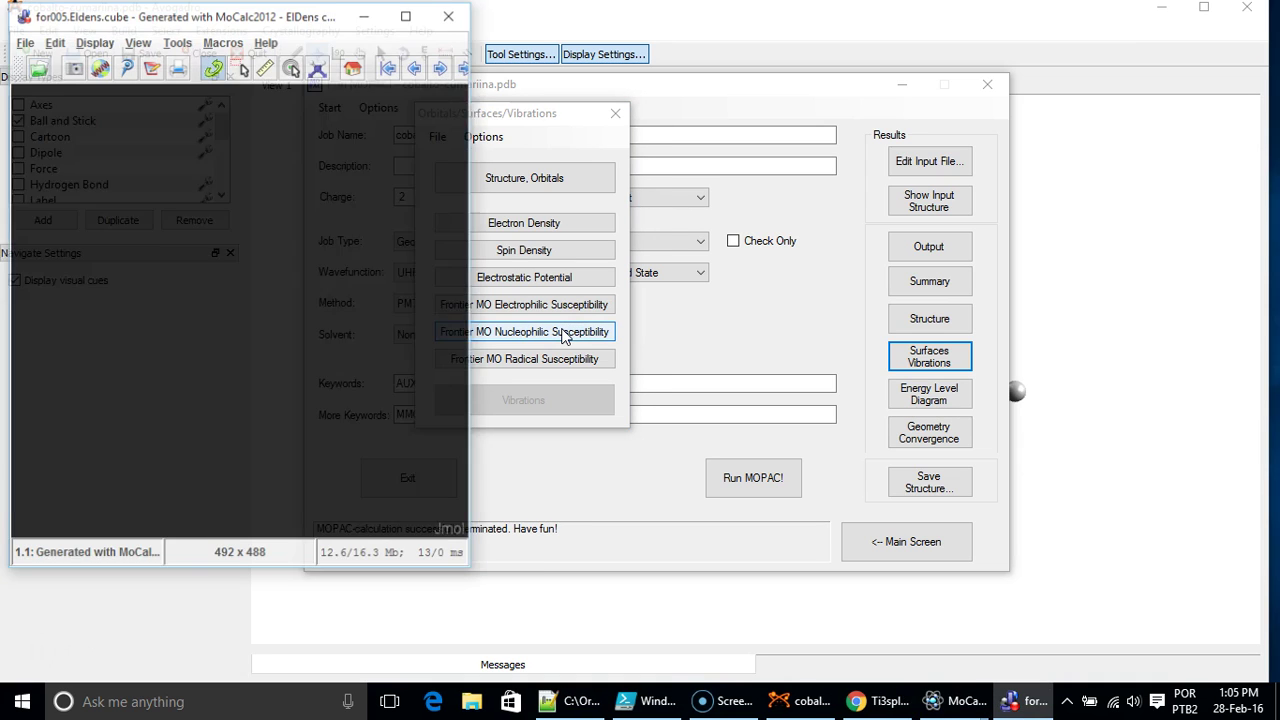
drag(272, 406, 287, 215)
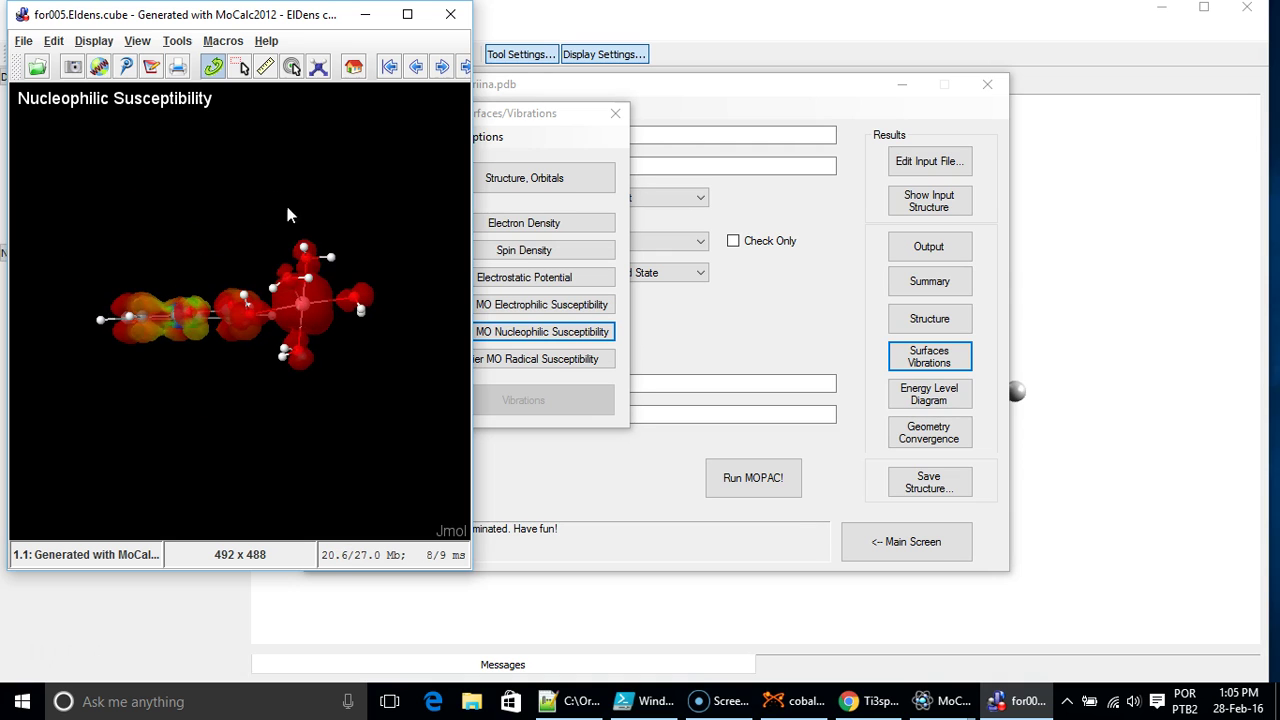
click(452, 16)
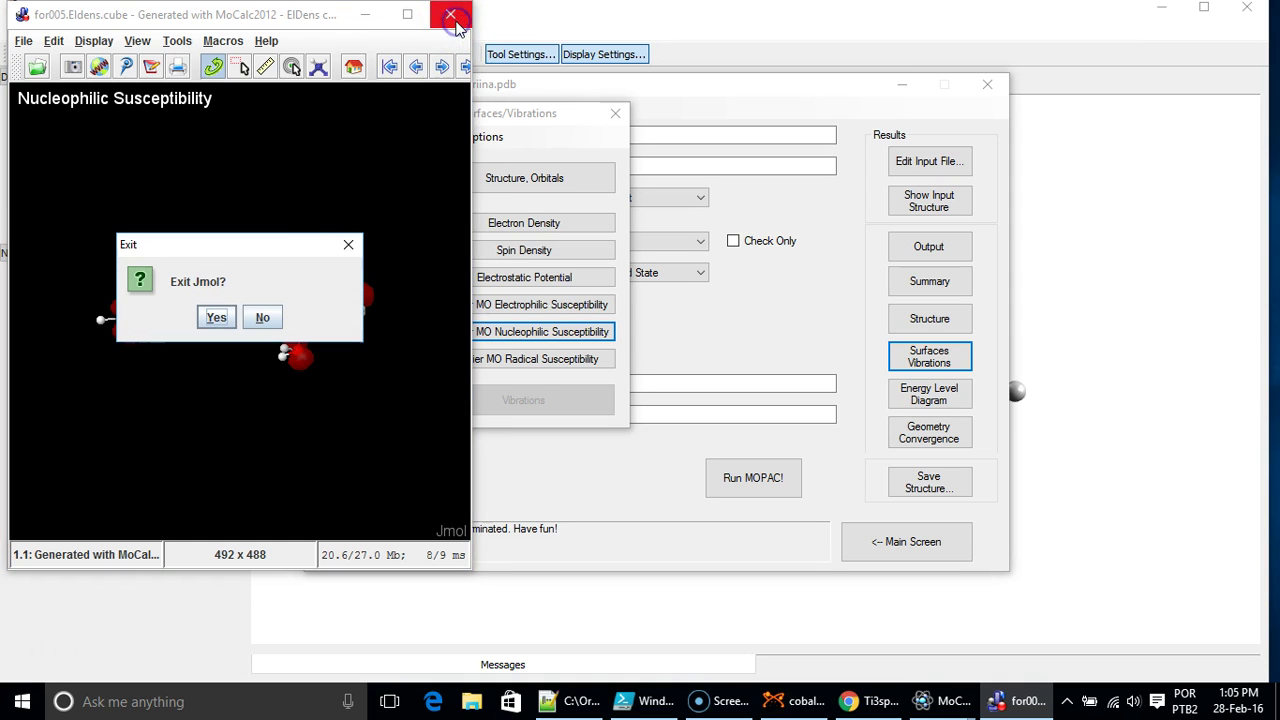
click(212, 318)
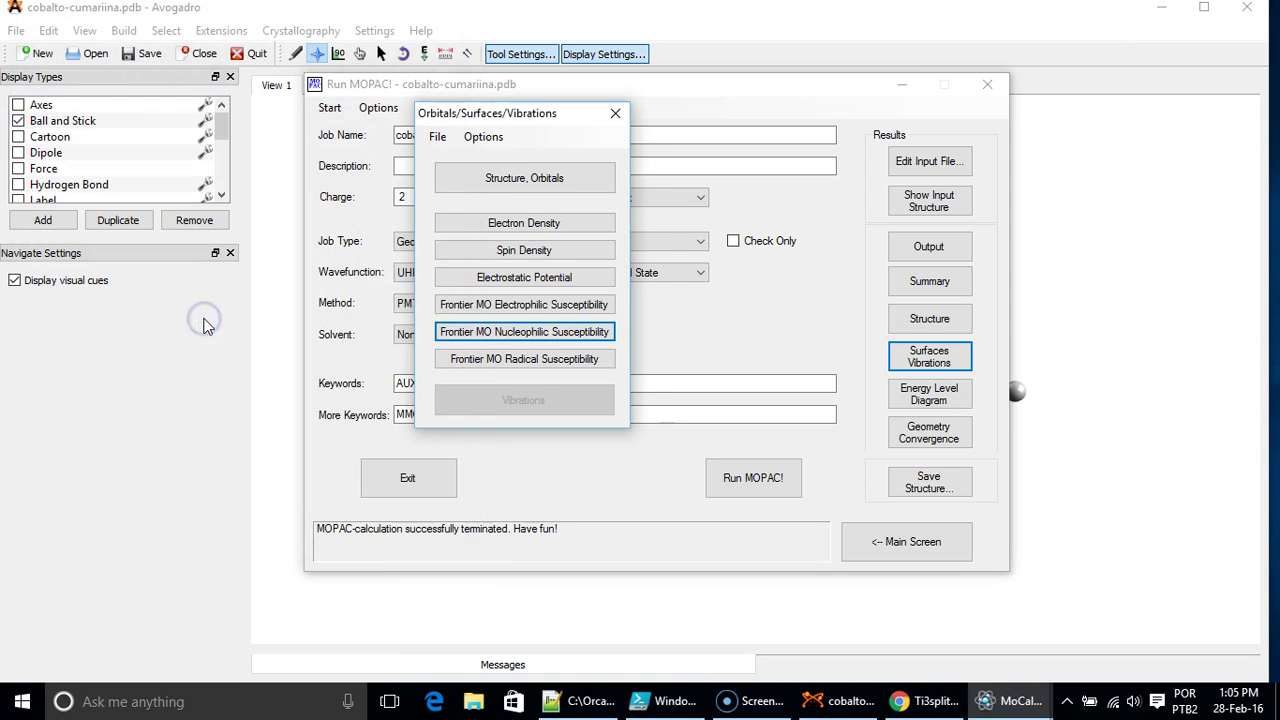
click(613, 115)
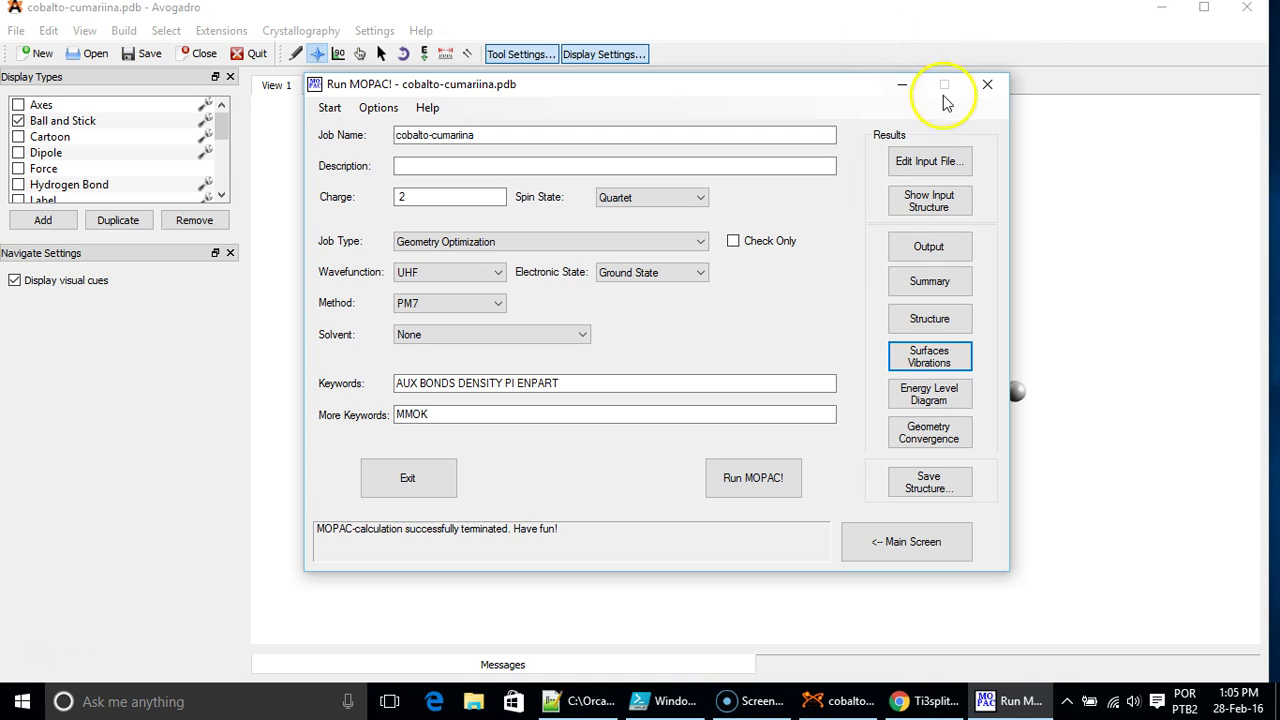
click(987, 91)
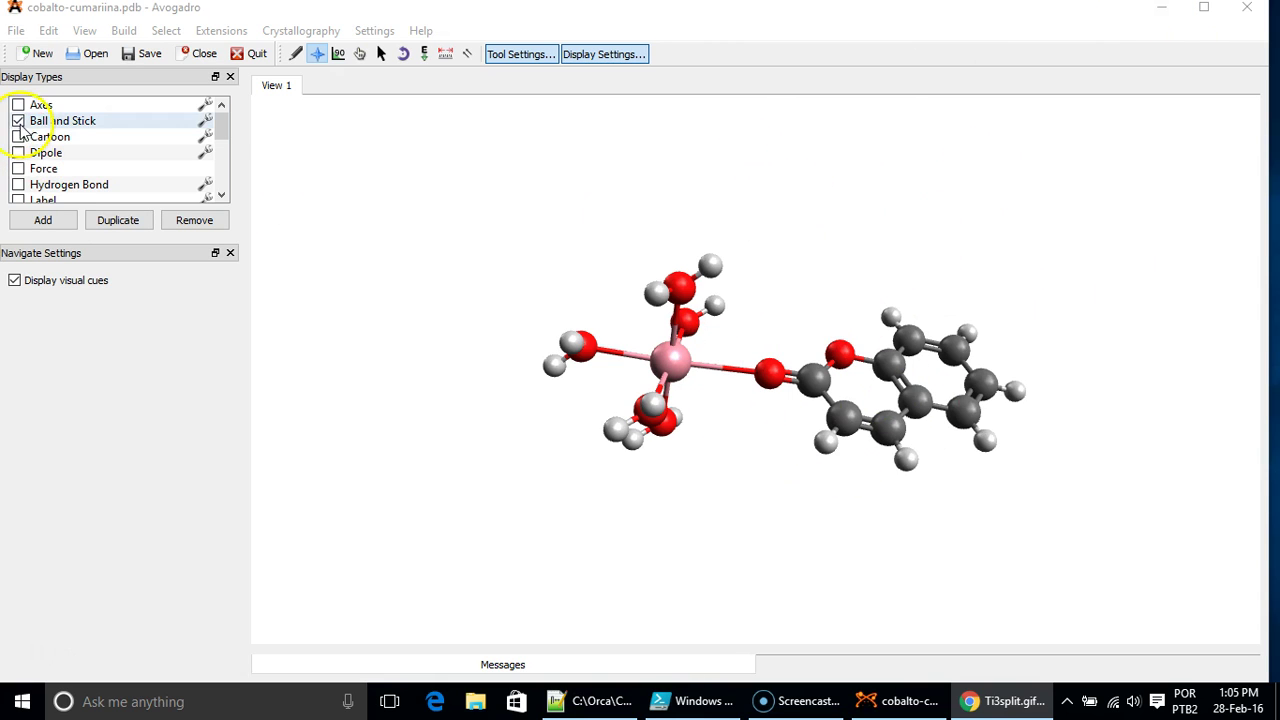
Open the optimized structure cobalto-cumariina_opt from the Desktop in Avogadro and examine its geometry from several angles
click(94, 55)
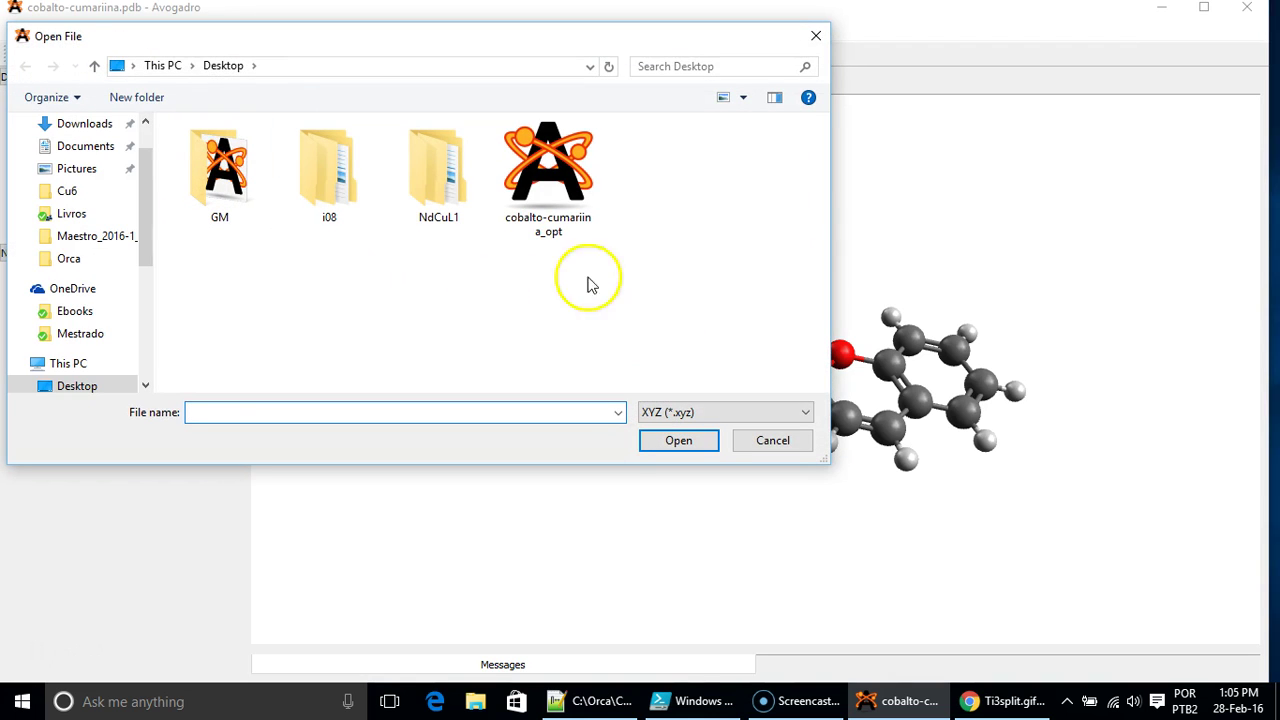
double_click(545, 193)
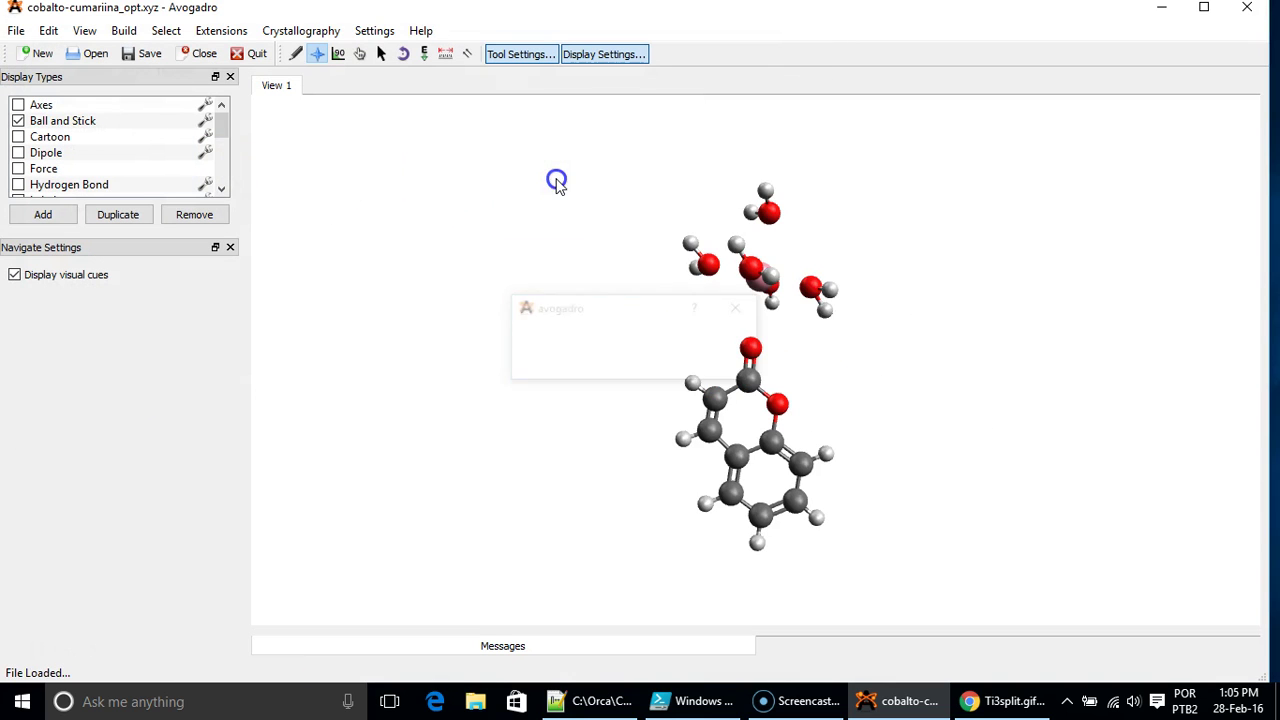
drag(876, 404, 609, 400)
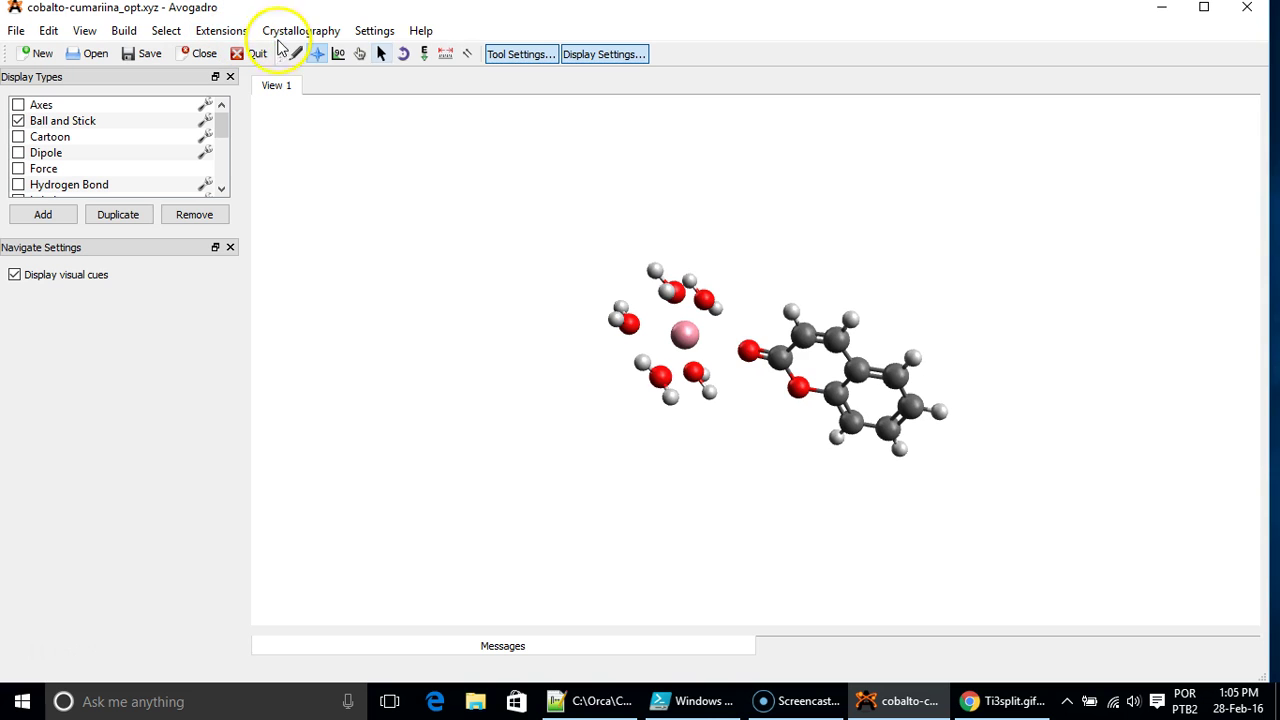
drag(706, 229, 752, 210)
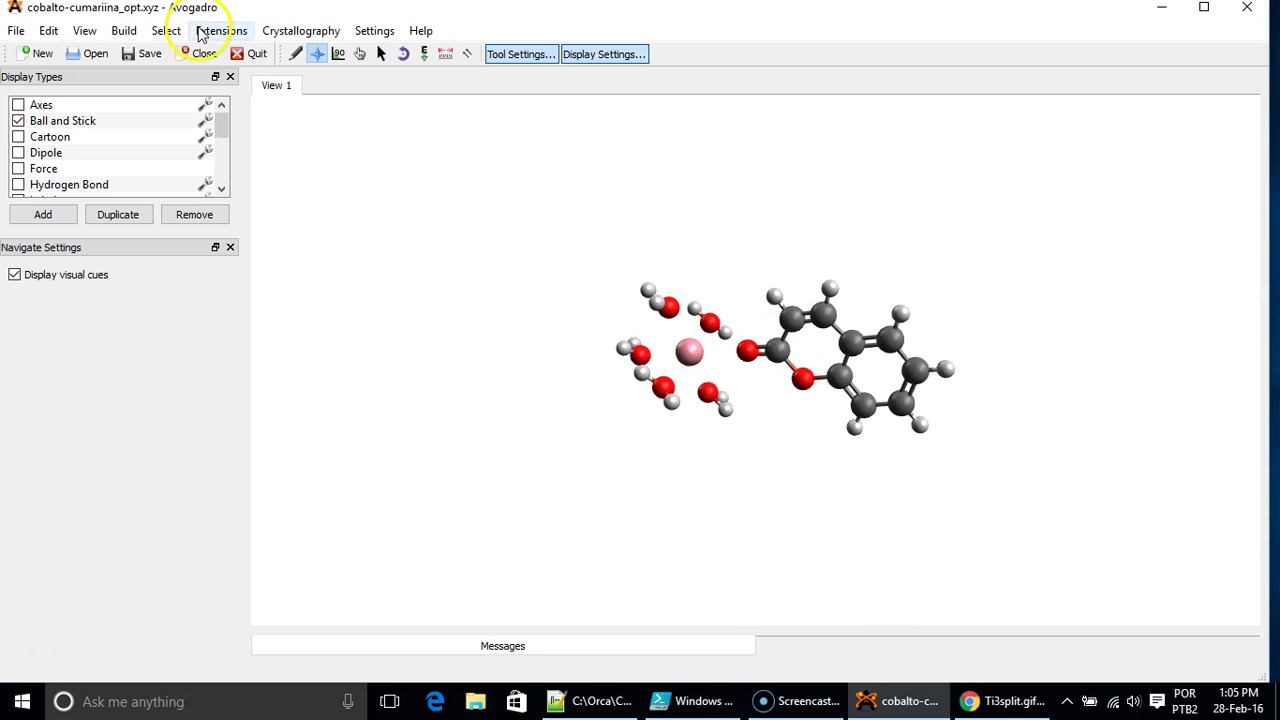
Set up an Orca input for a DFT geometry optimization with charge 2 and multiplicity 4
click(221, 30)
mouse_move(318, 388)
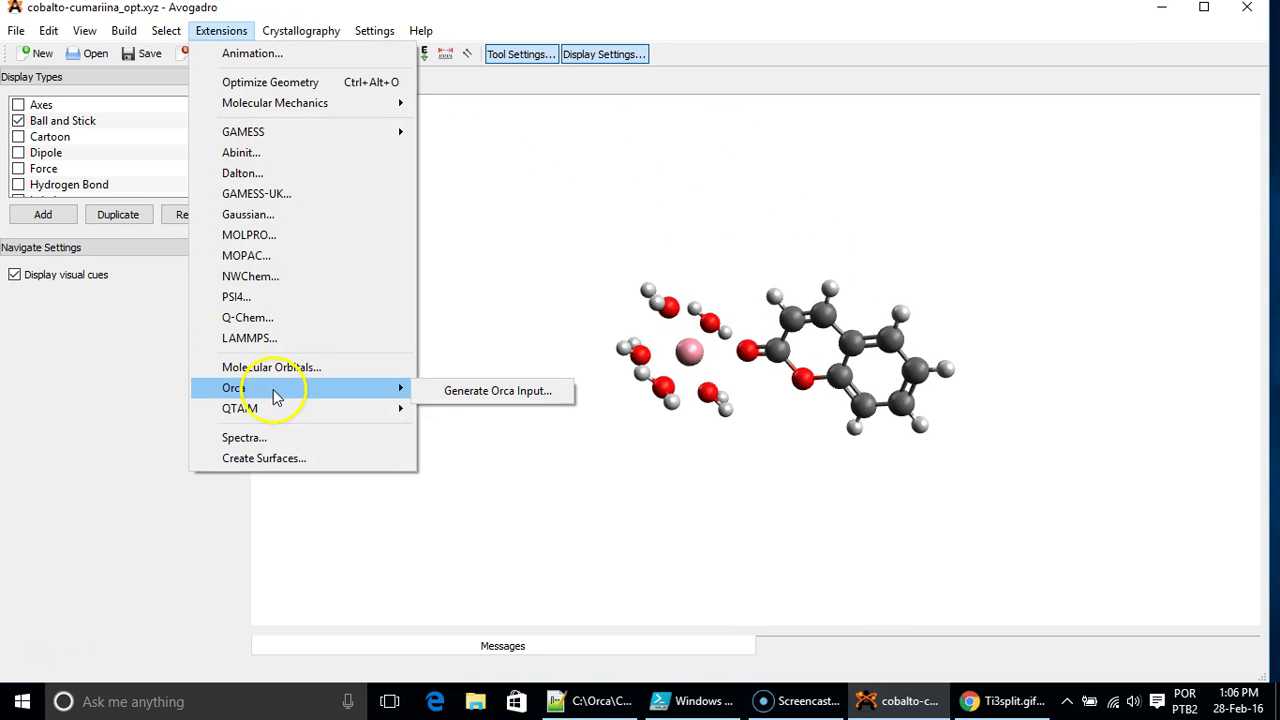
click(541, 395)
mouse_move(575, 38)
mouse_down()
mouse_move(573, 10)
mouse_move(580, 25)
mouse_up()
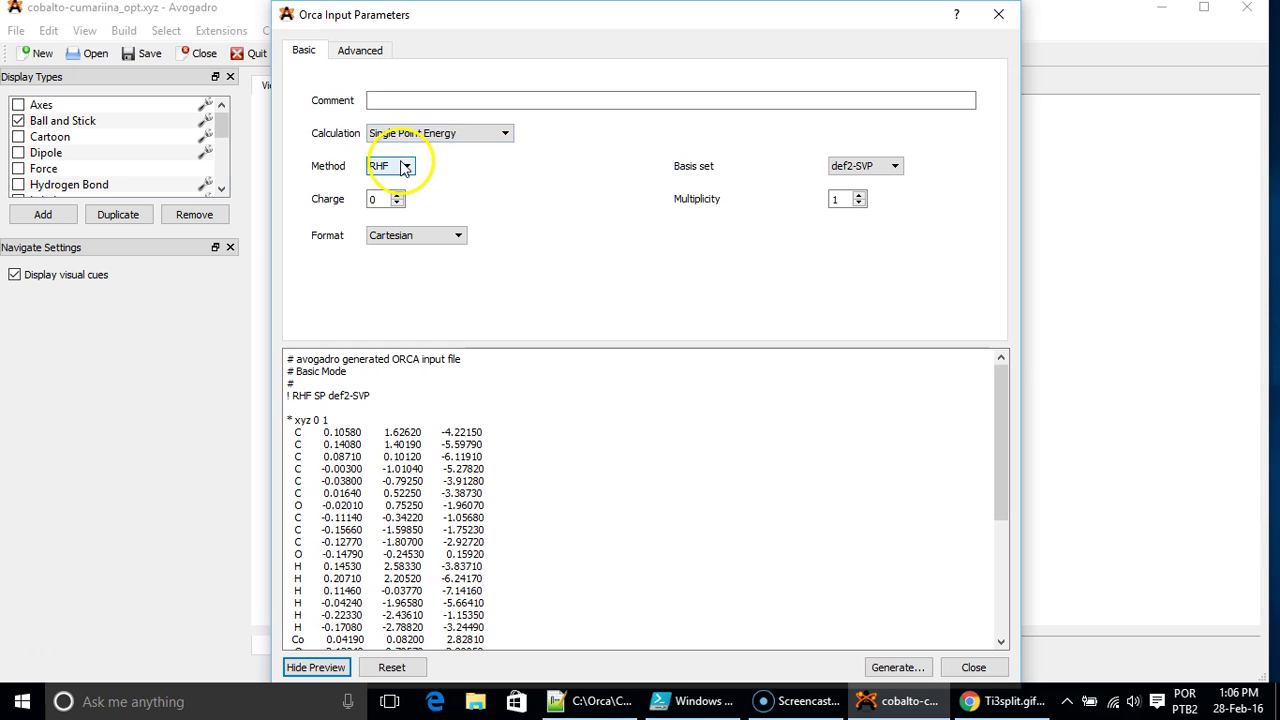
click(490, 133)
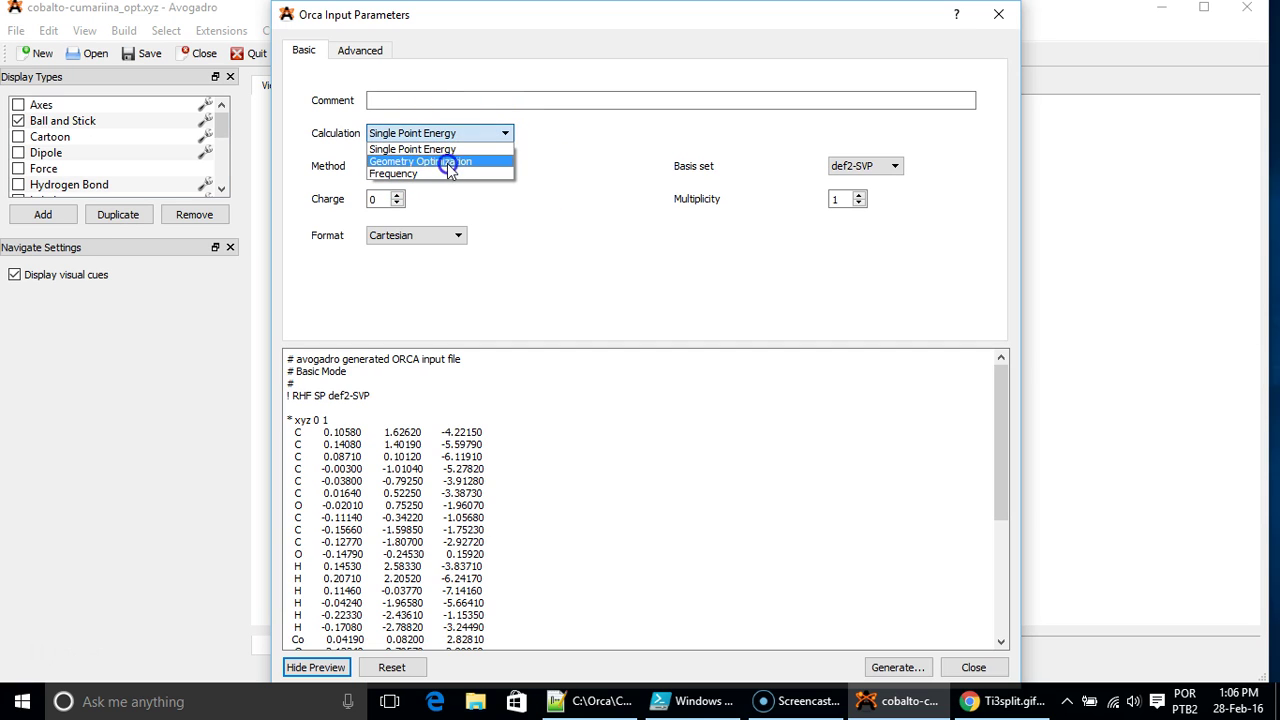
click(450, 161)
click(389, 167)
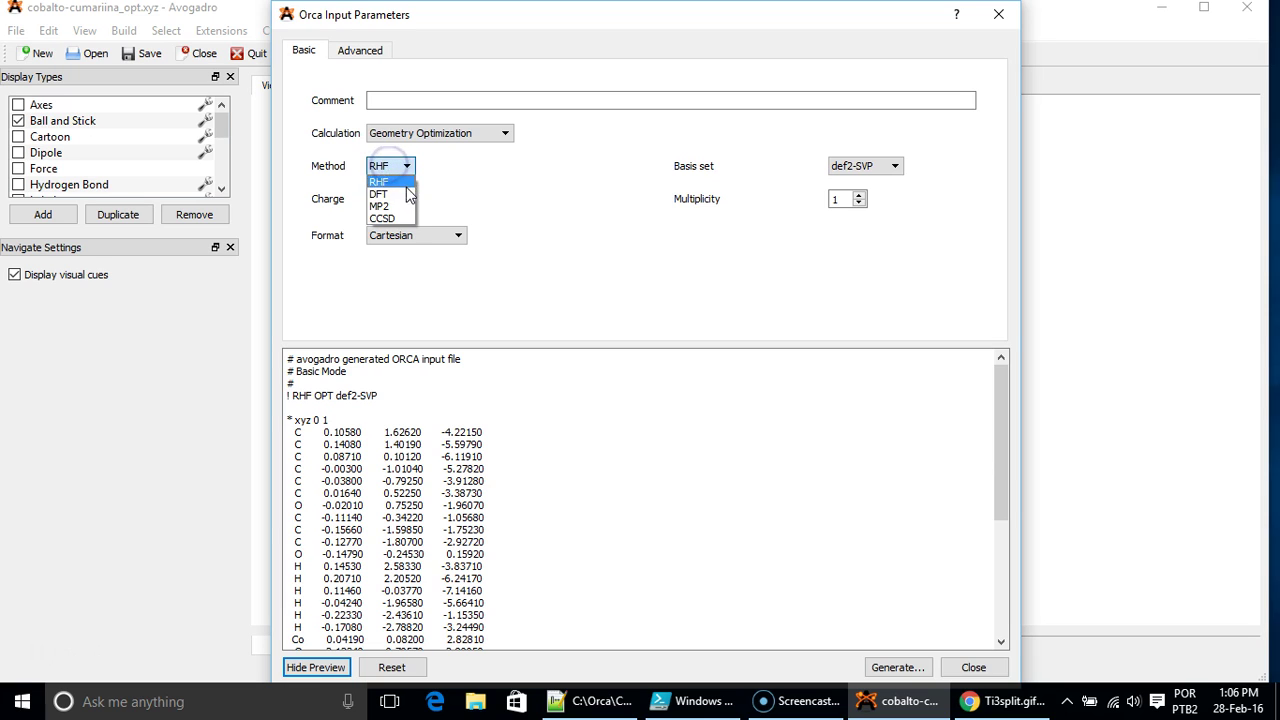
click(400, 194)
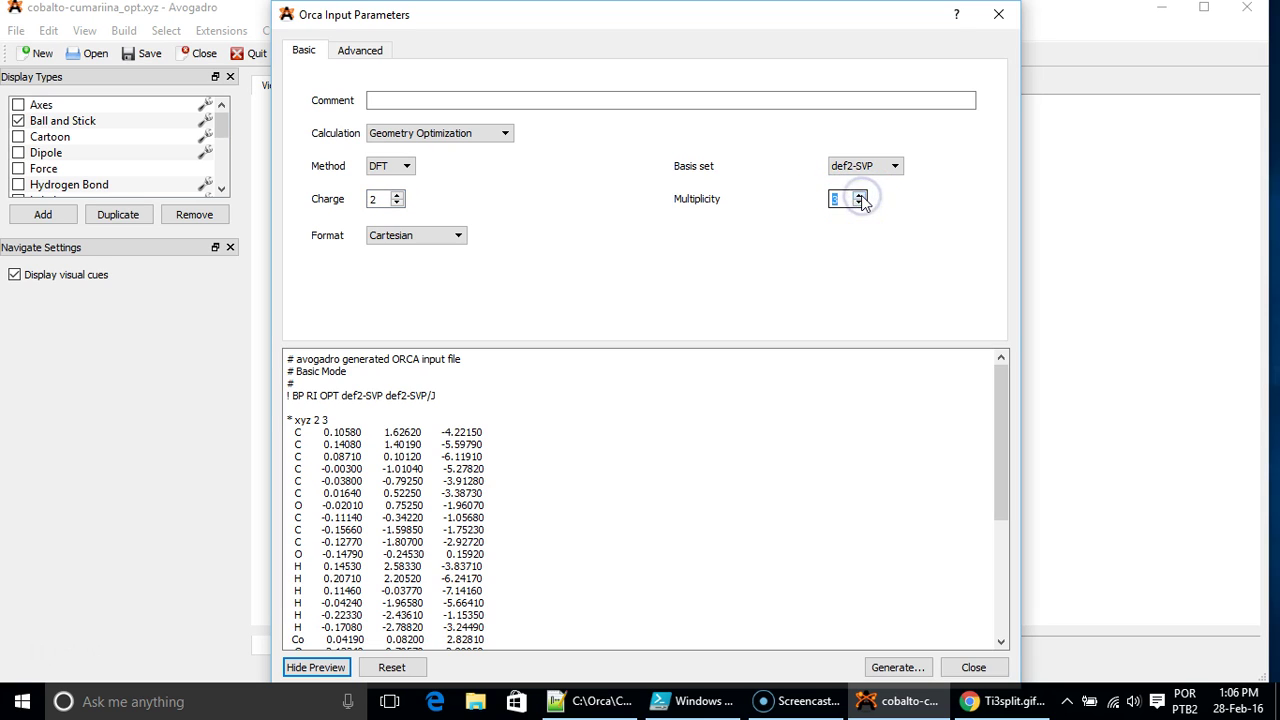
click(666, 248)
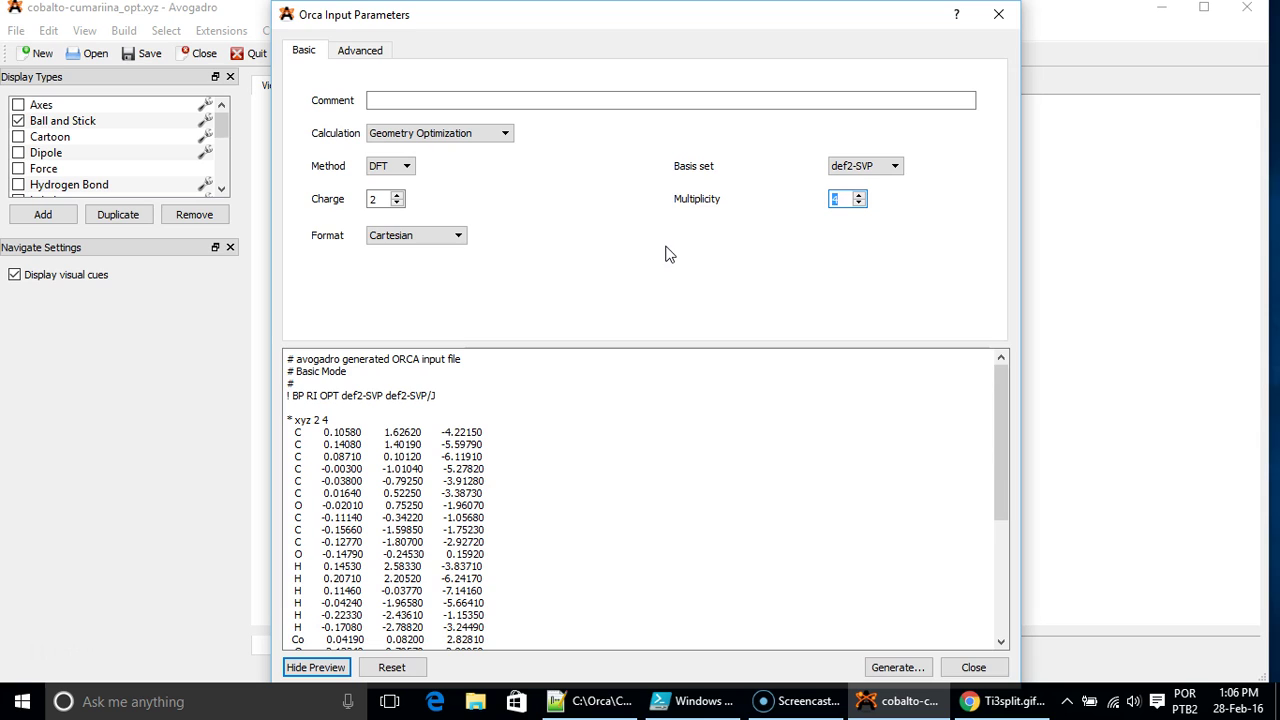
Set the Orca input's comment to Co-cumarina and review the generated input and its atomic coordinates
click(531, 104)
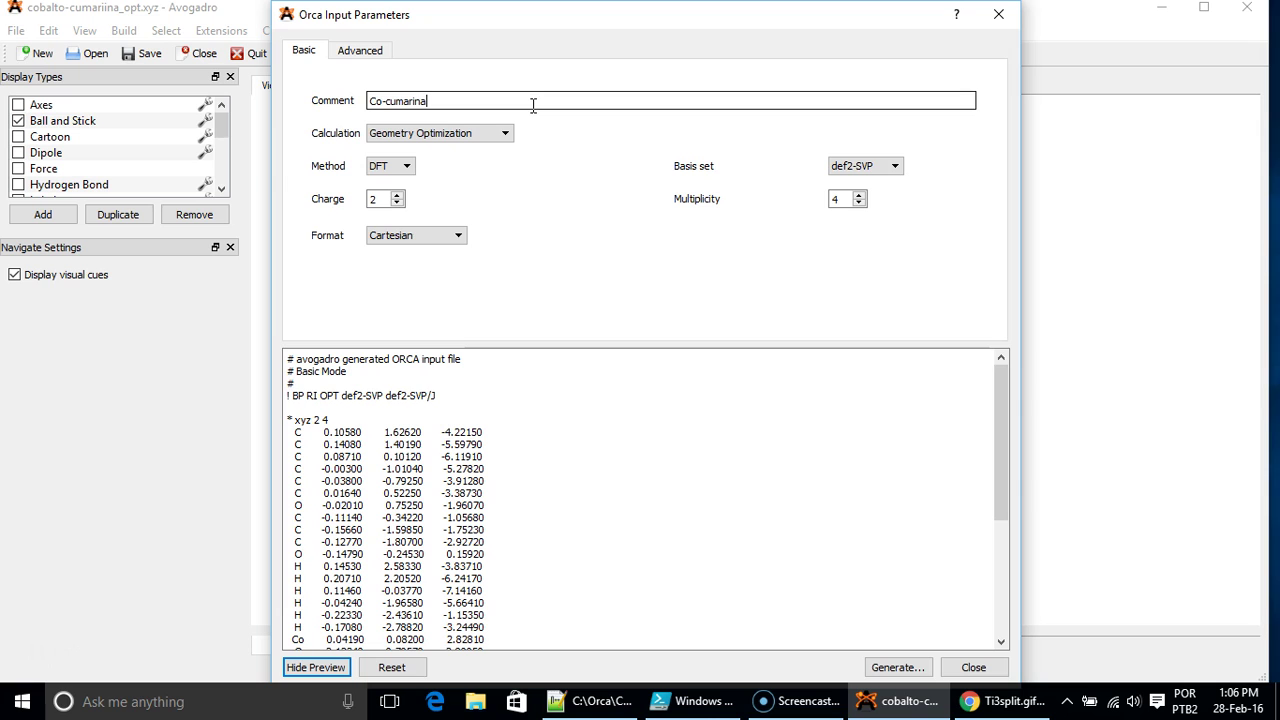
click(537, 295)
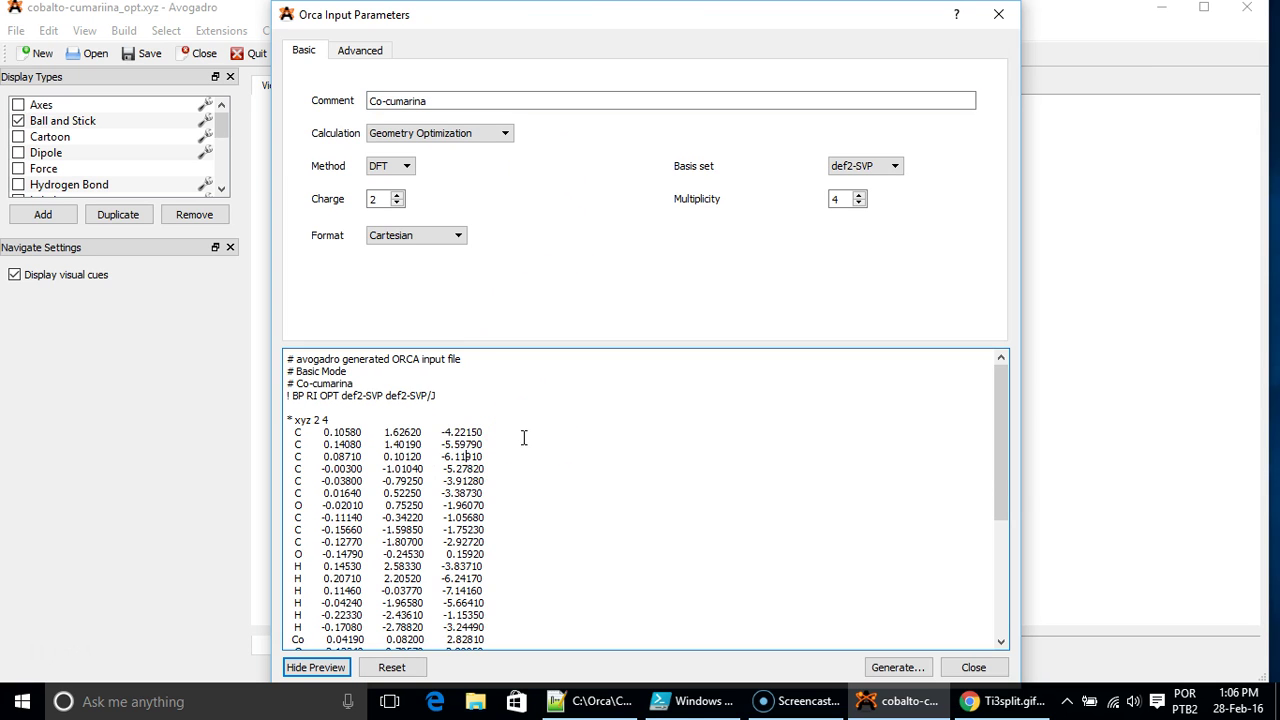
scroll(557, 417, down, 6)
scroll(560, 450, up, 6)
scroll(561, 476, down, 6)
Start generating the Orca input deck, cancel the save, and close the Orca input parameters
click(897, 667)
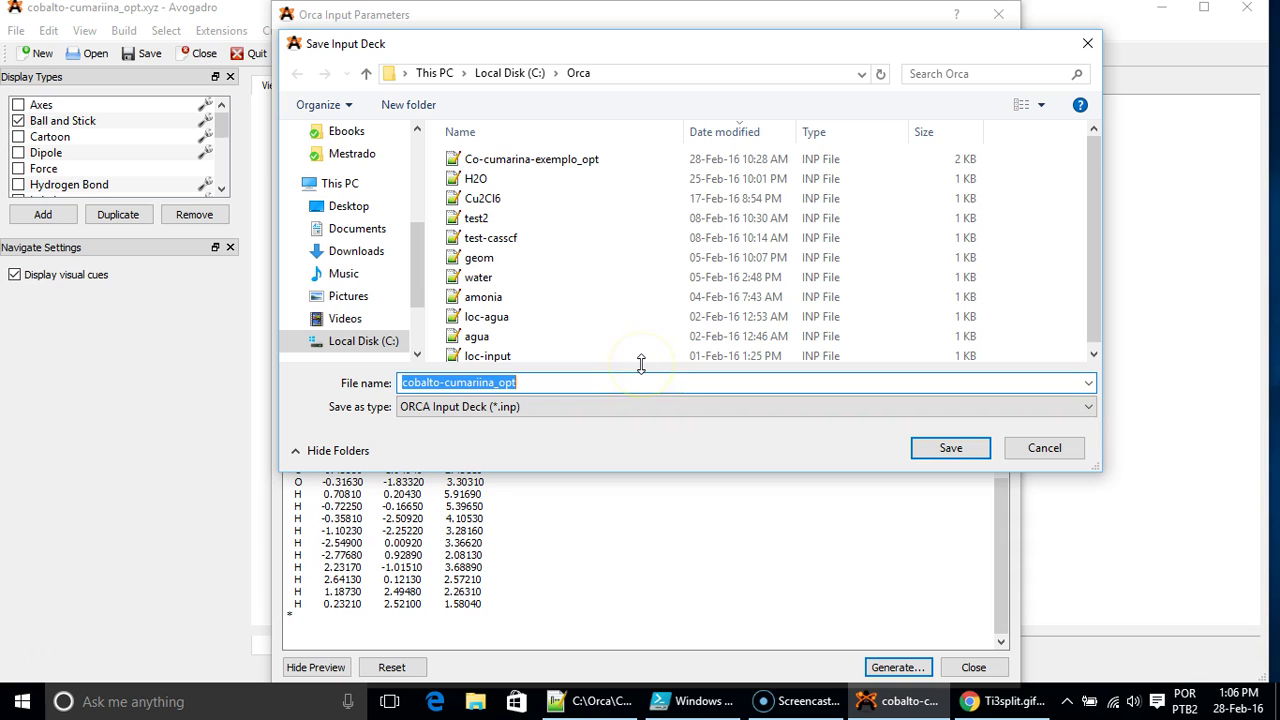
click(1063, 447)
click(999, 14)
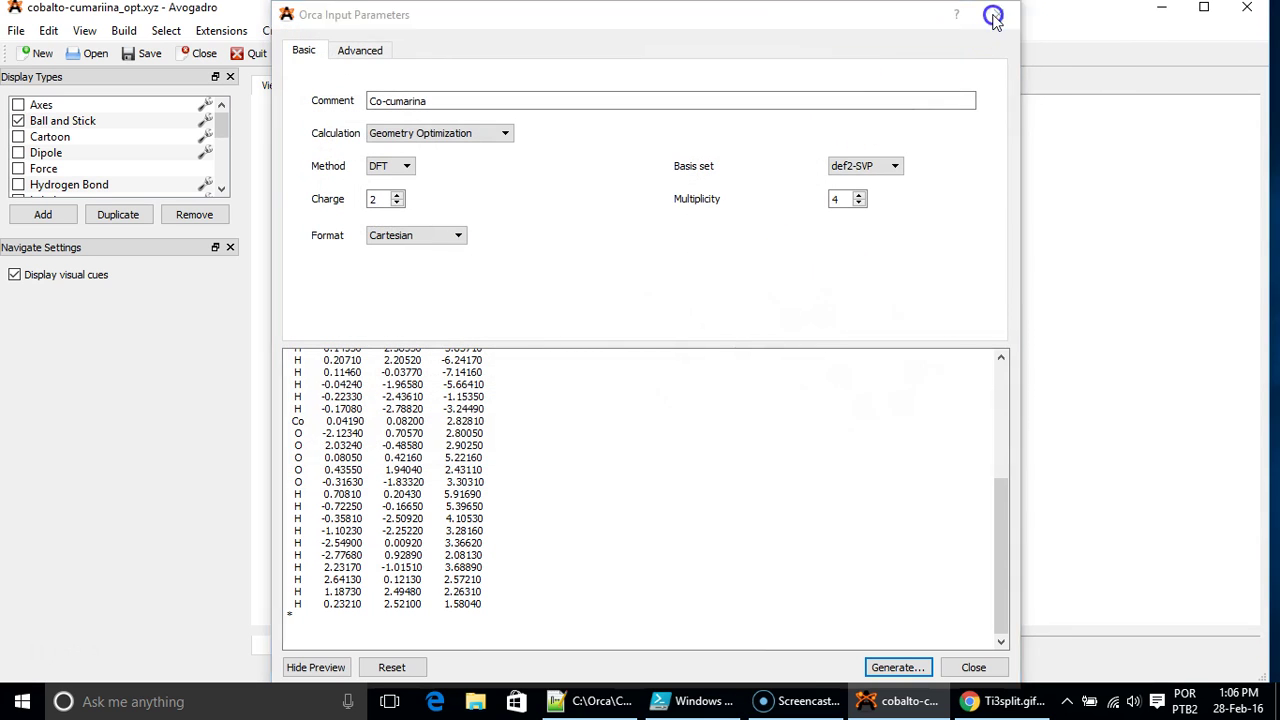
Minimize Avogadro, launch Jmol from the desktop, and maximize its window
click(1157, 10)
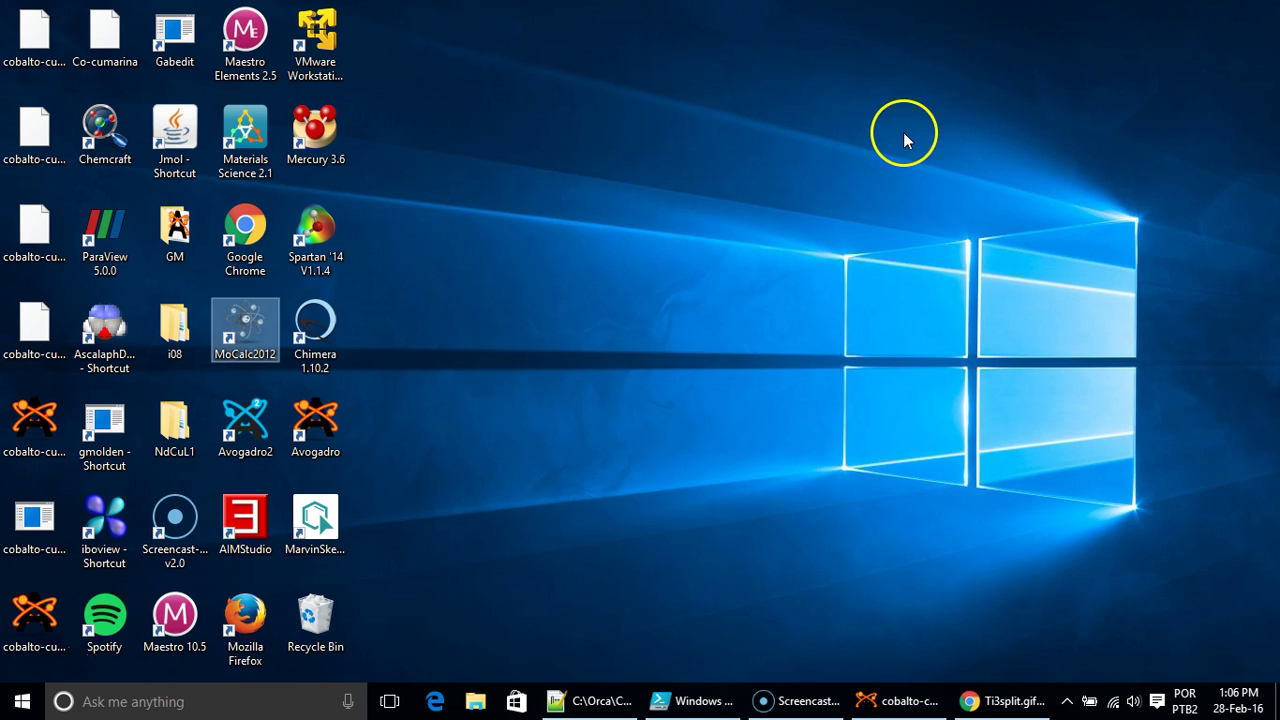
double_click(173, 122)
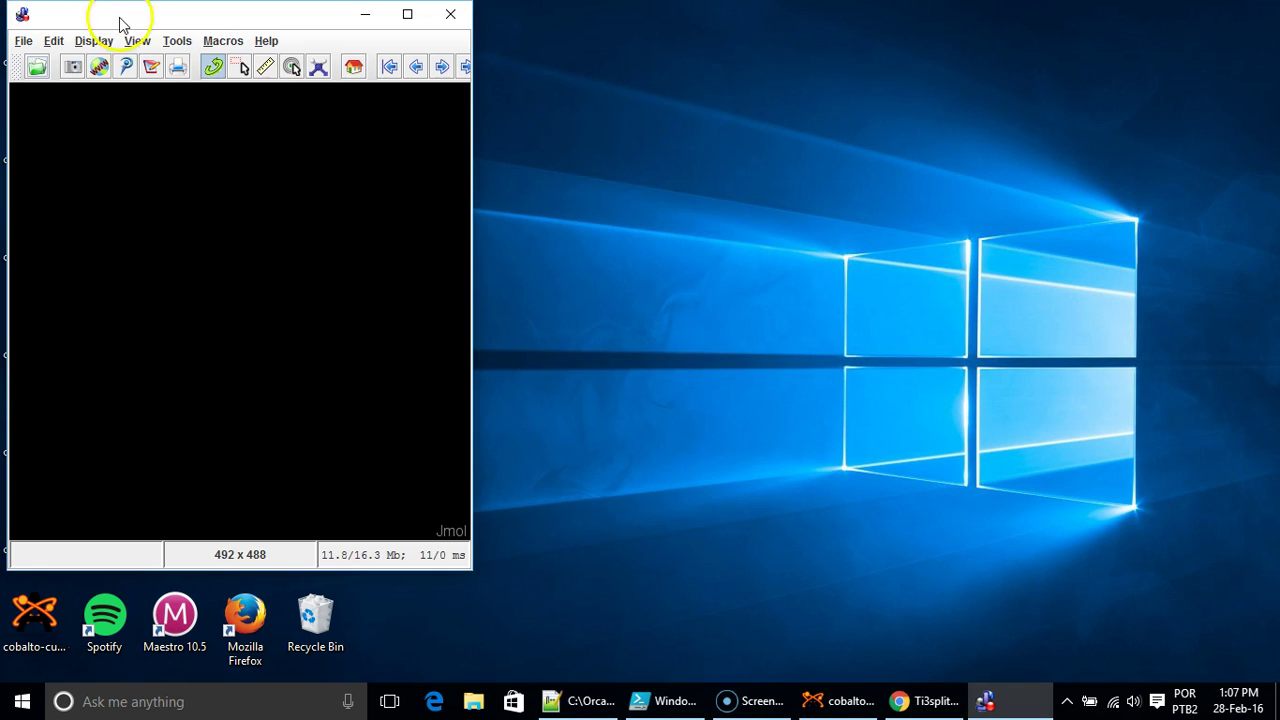
click(406, 15)
Open the trajectory file Co-cumarina-exemplo_opt.inp..trj from the Orca folder on Local Disk (C:)
click(24, 64)
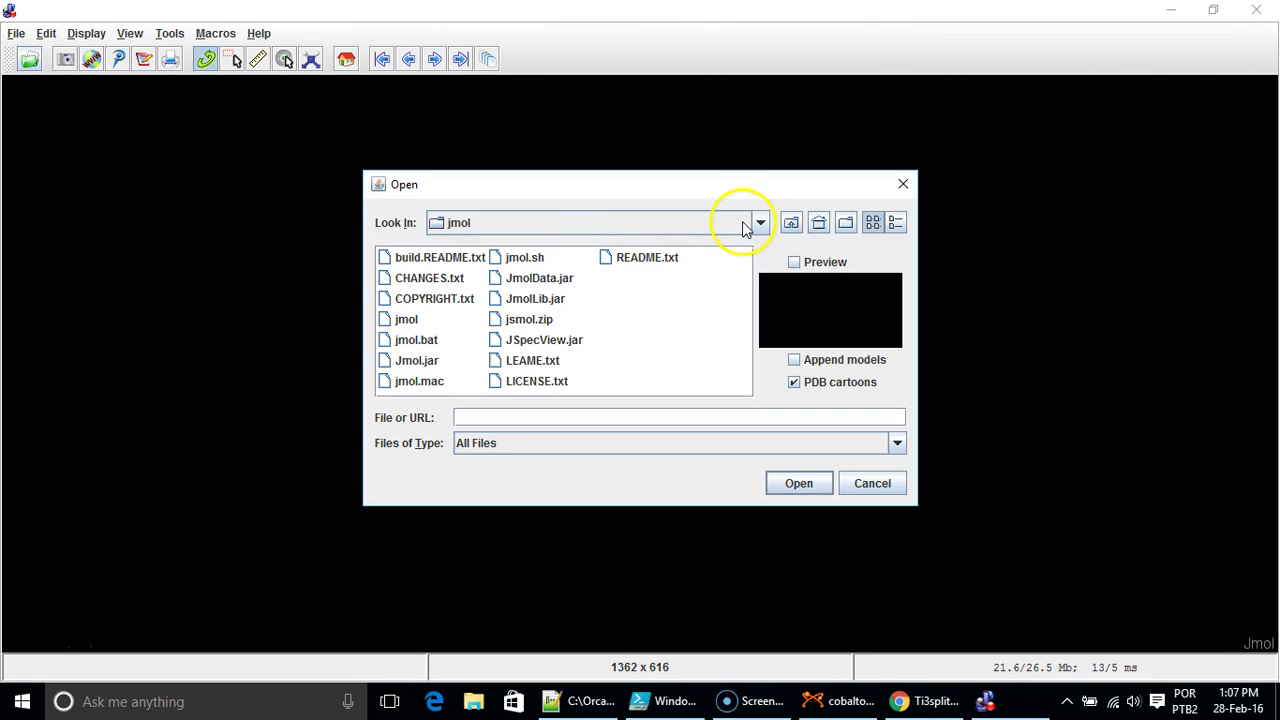
click(760, 222)
scroll(540, 287, up, 2)
click(517, 312)
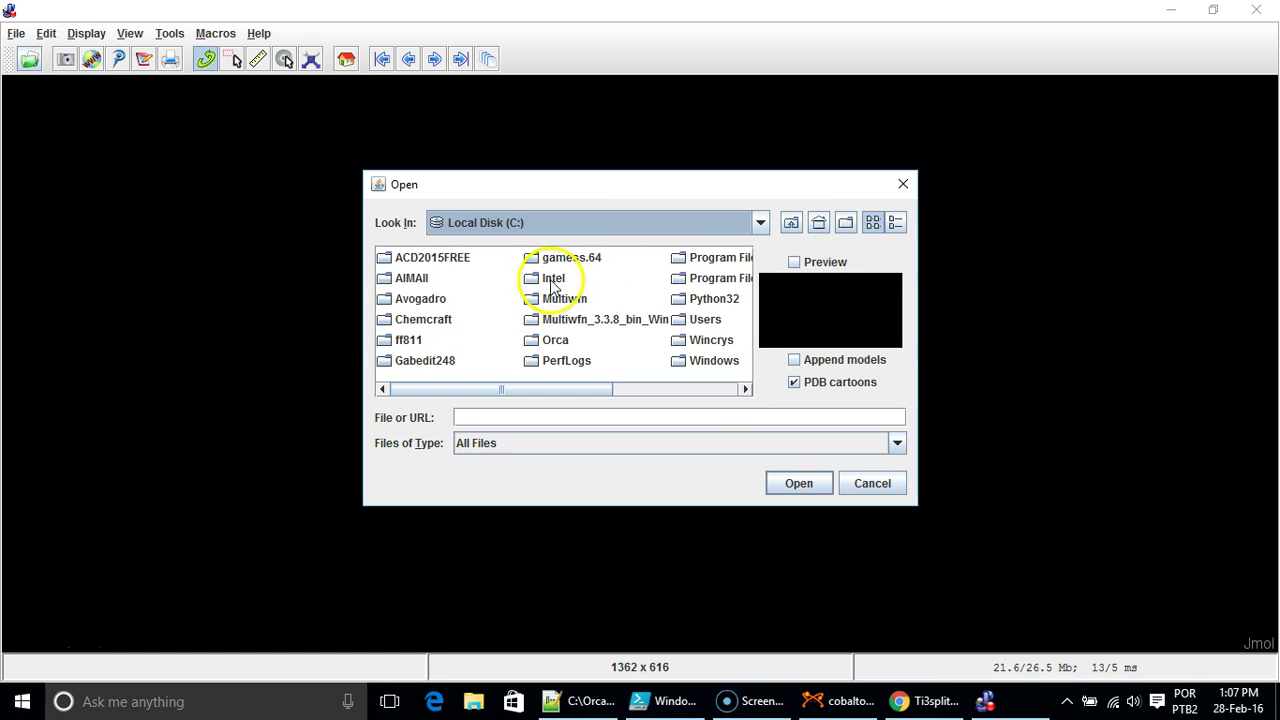
double_click(533, 340)
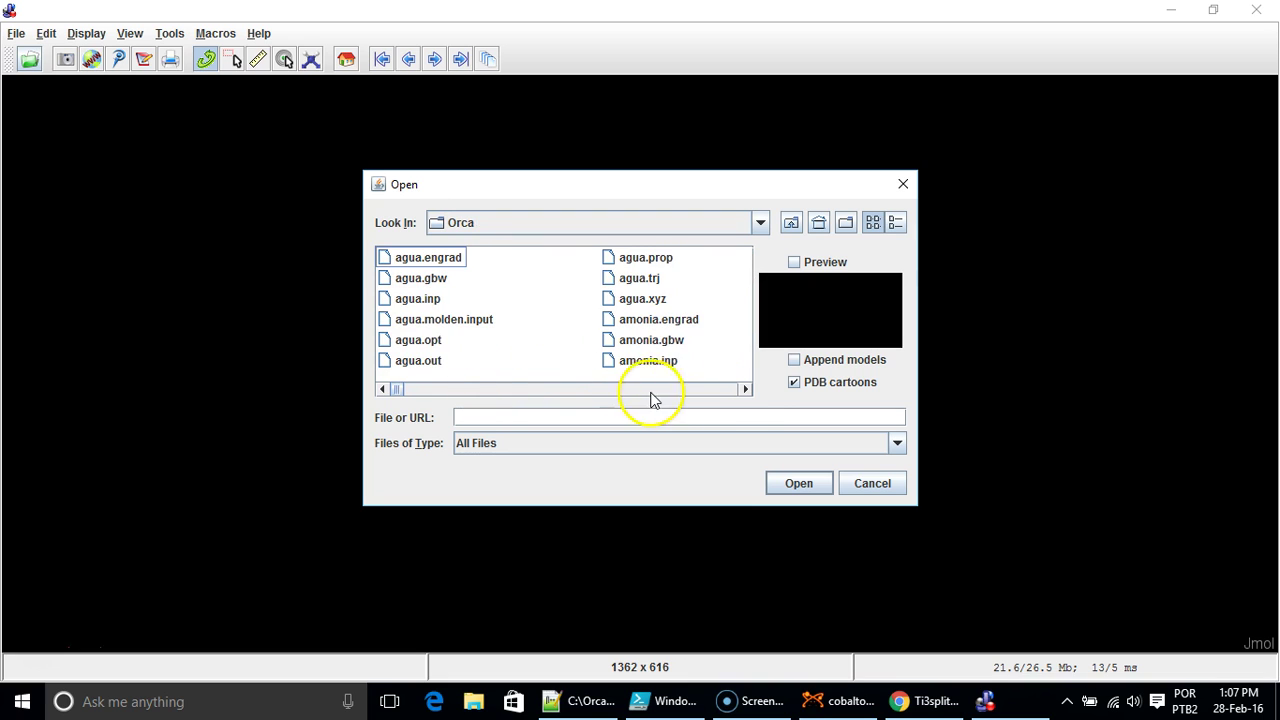
click(745, 390)
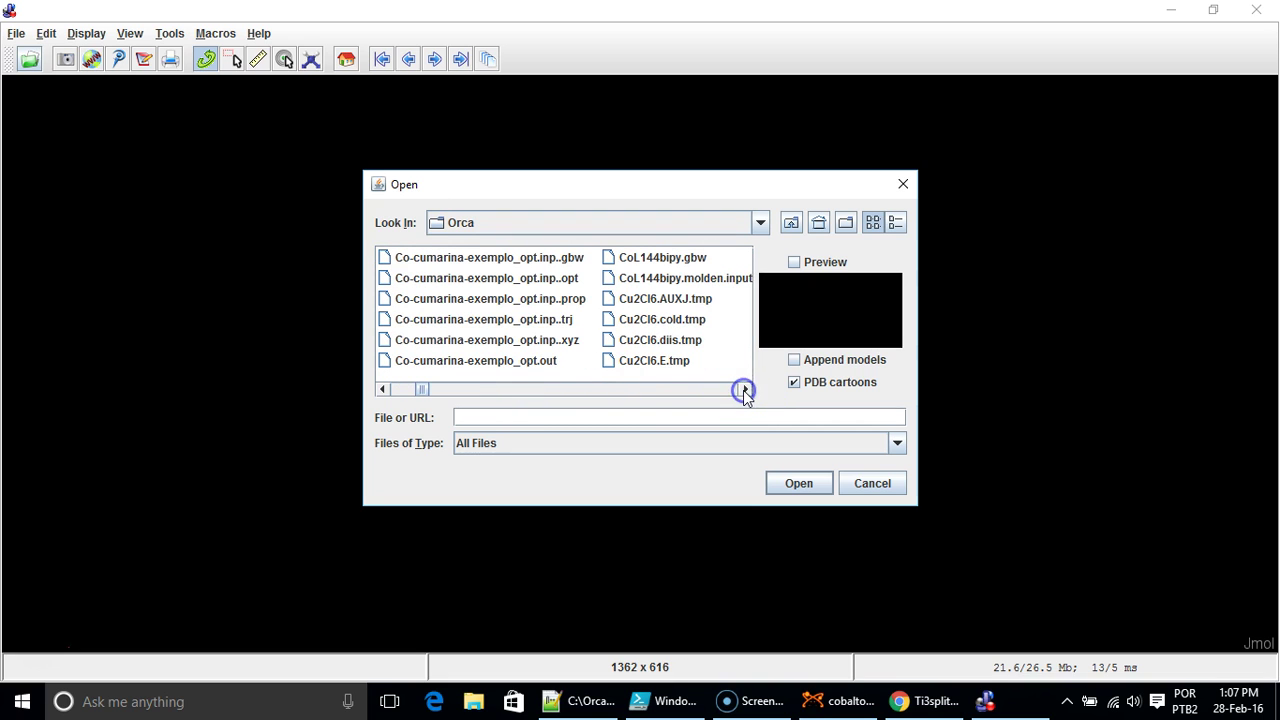
click(513, 321)
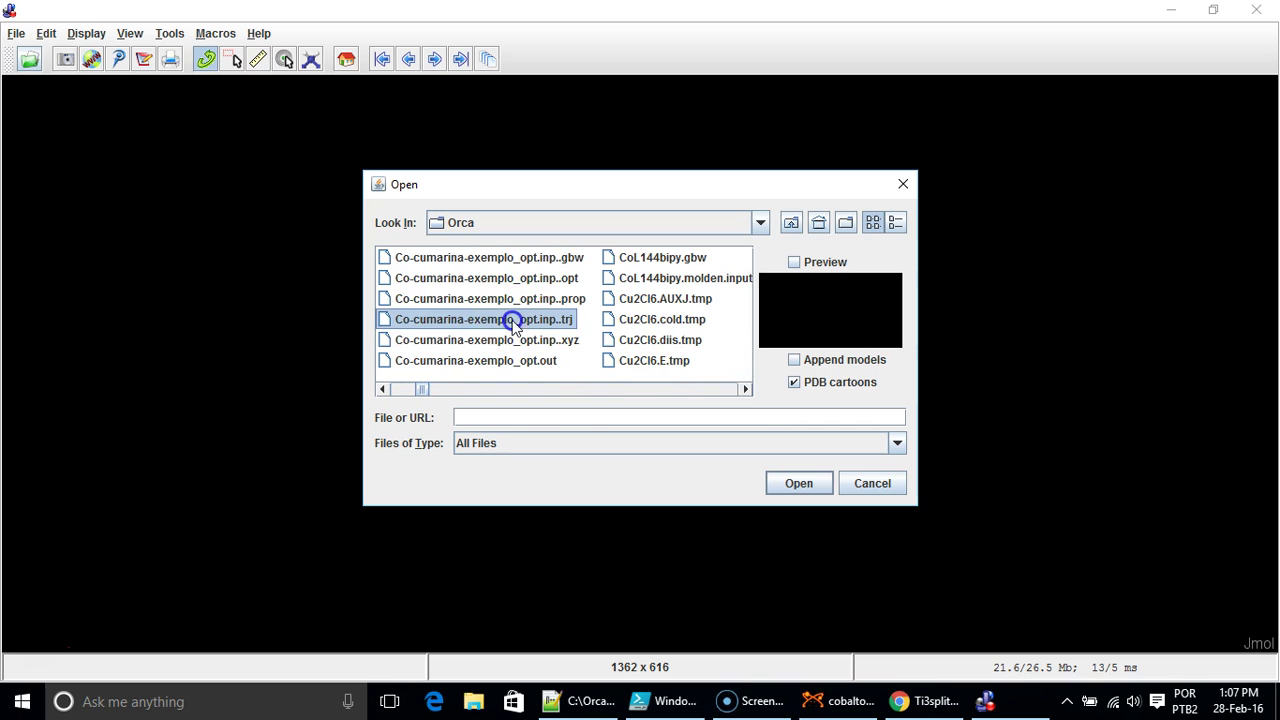
double_click(382, 320)
Play the optimization trajectory as a looping animation and watch the complex's geometry change from several angles
drag(379, 313, 367, 269)
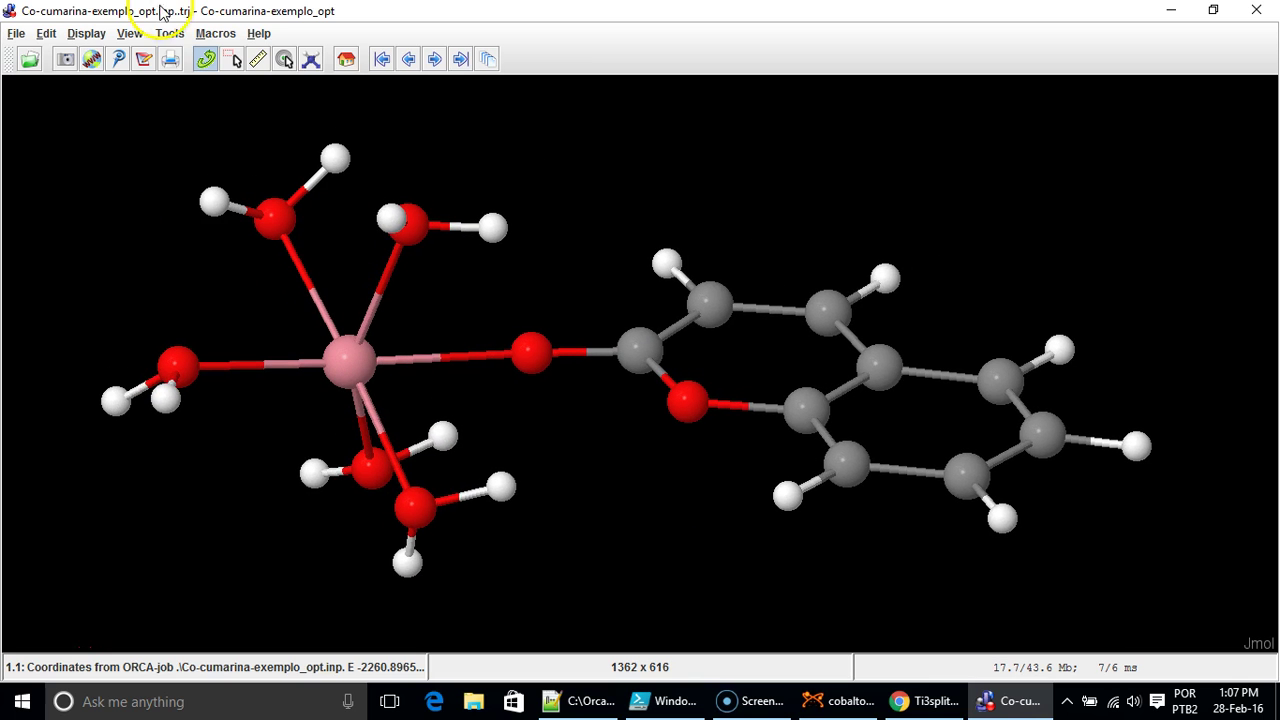
click(172, 35)
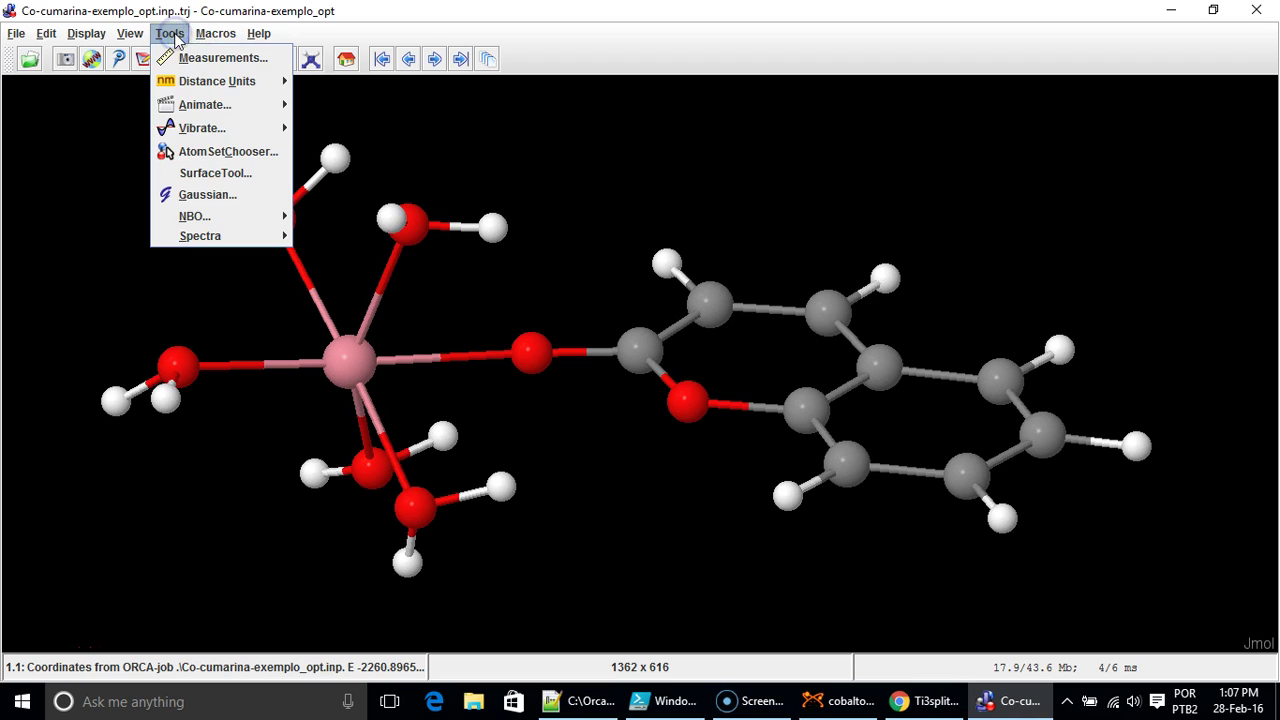
mouse_move(208, 115)
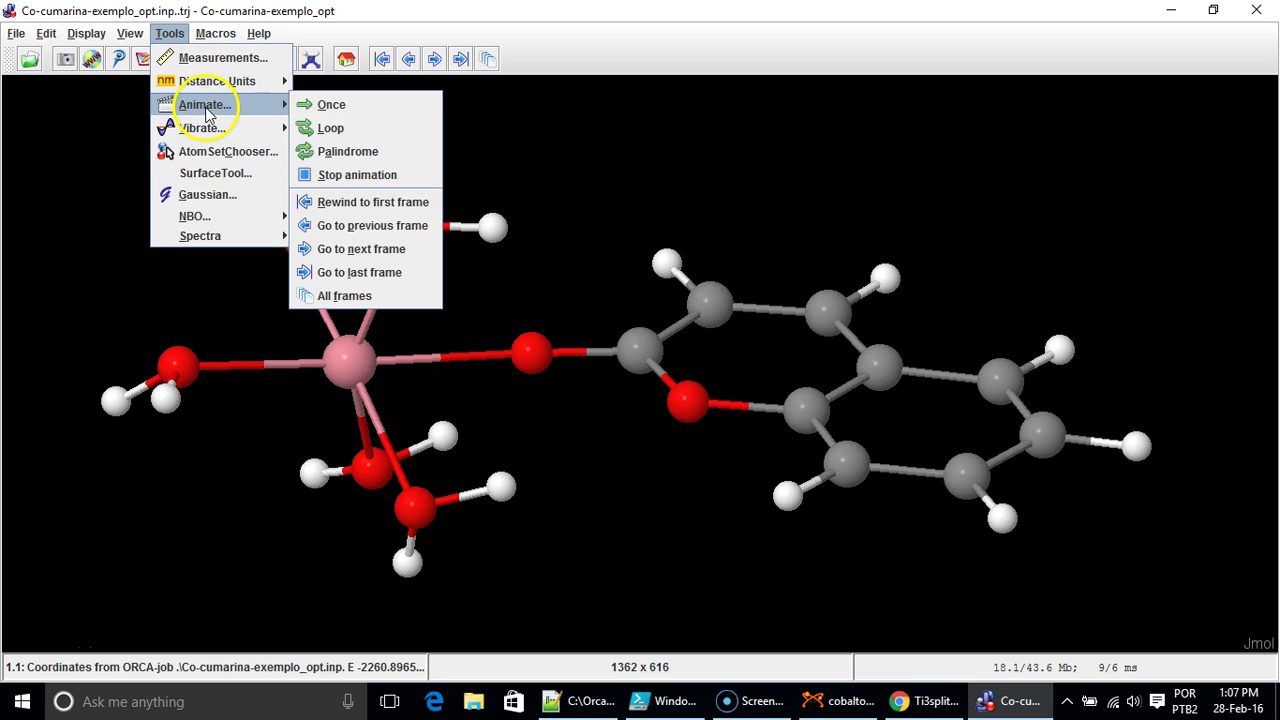
click(336, 128)
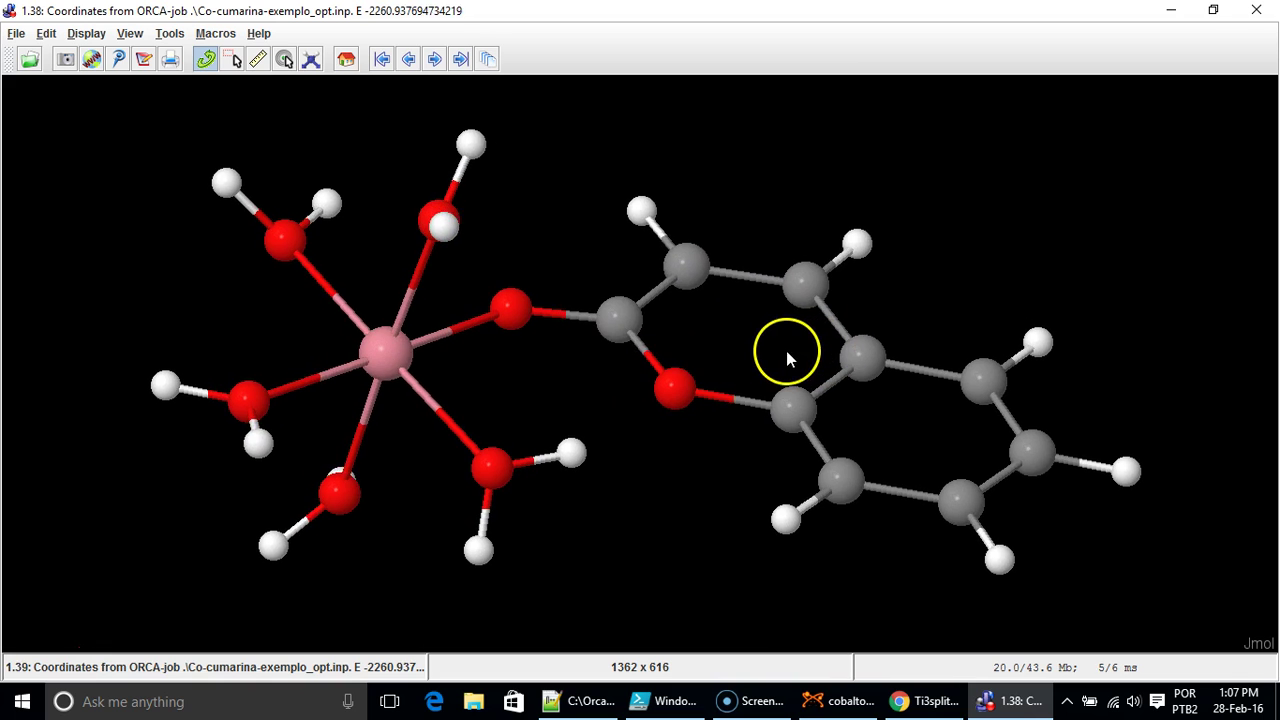
mouse_move(783, 366)
mouse_down()
mouse_move(768, 474)
mouse_move(714, 357)
mouse_move(743, 480)
mouse_move(789, 554)
mouse_move(822, 536)
mouse_move(734, 434)
mouse_move(763, 414)
mouse_move(758, 471)
mouse_move(771, 343)
mouse_move(769, 381)
mouse_up()
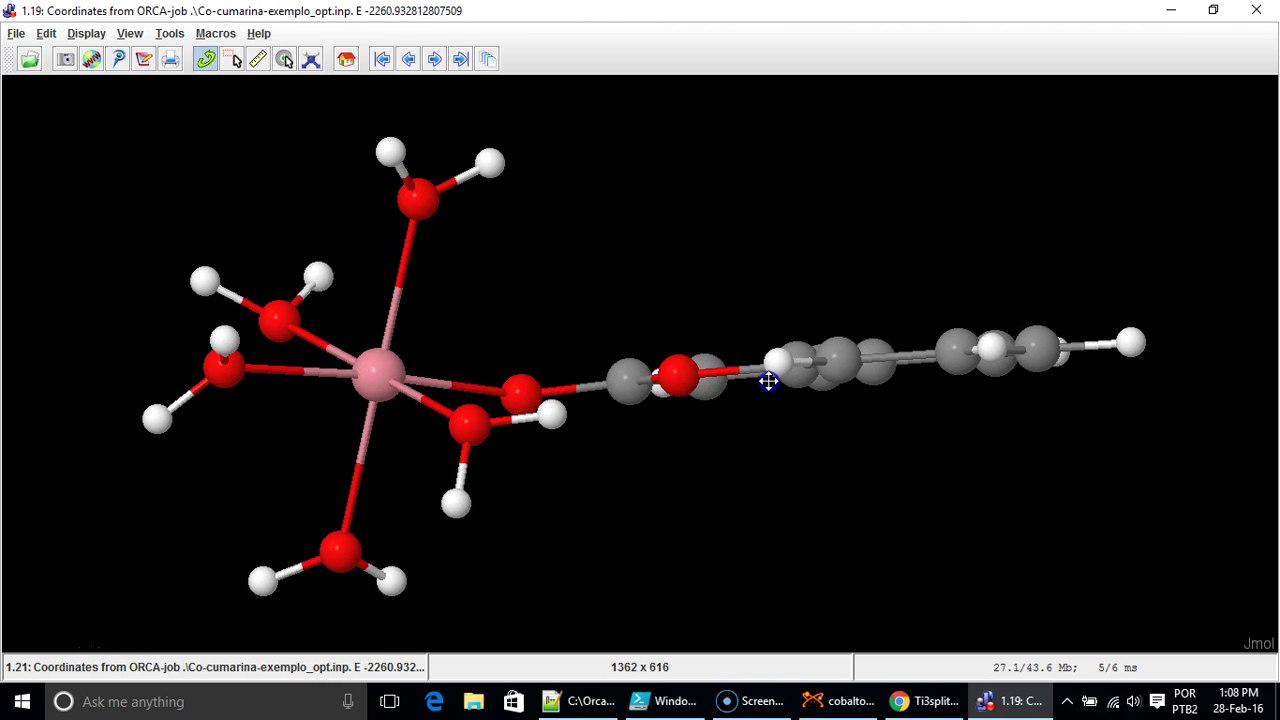
drag(768, 382, 773, 409)
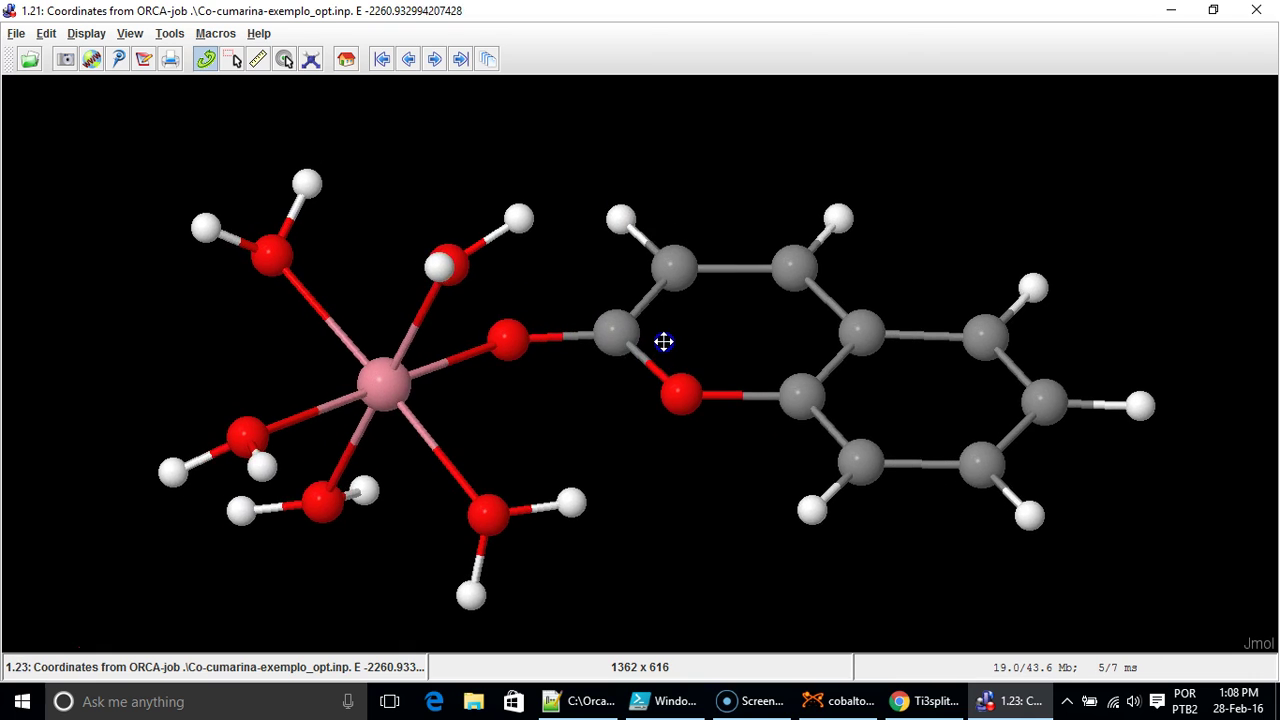
Stop the looping animation of the optimization trajectory
click(170, 36)
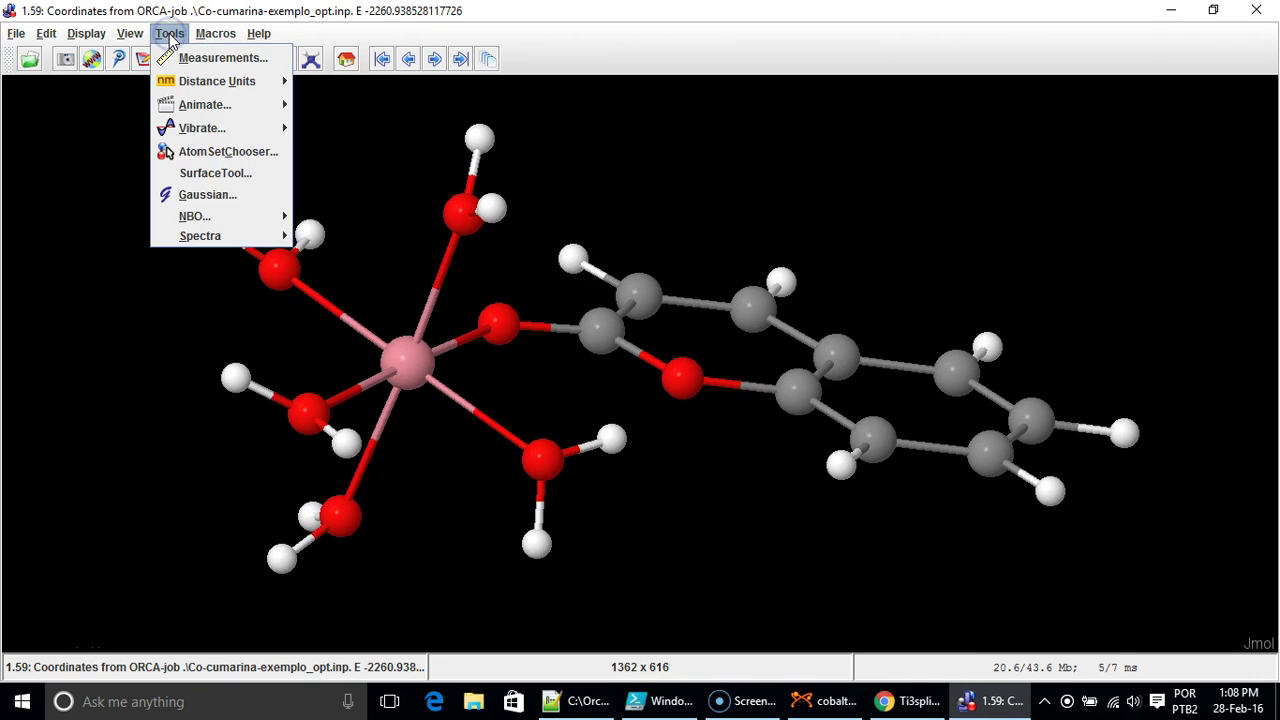
click(631, 45)
click(165, 35)
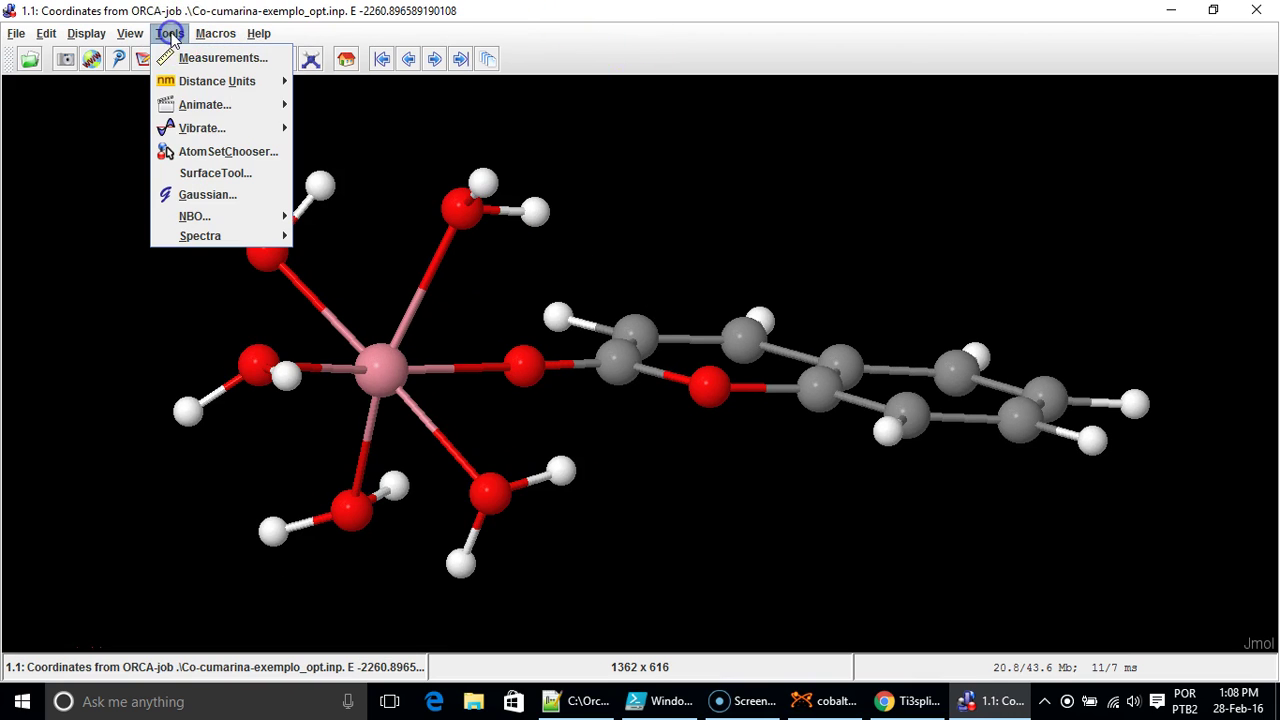
mouse_move(215, 105)
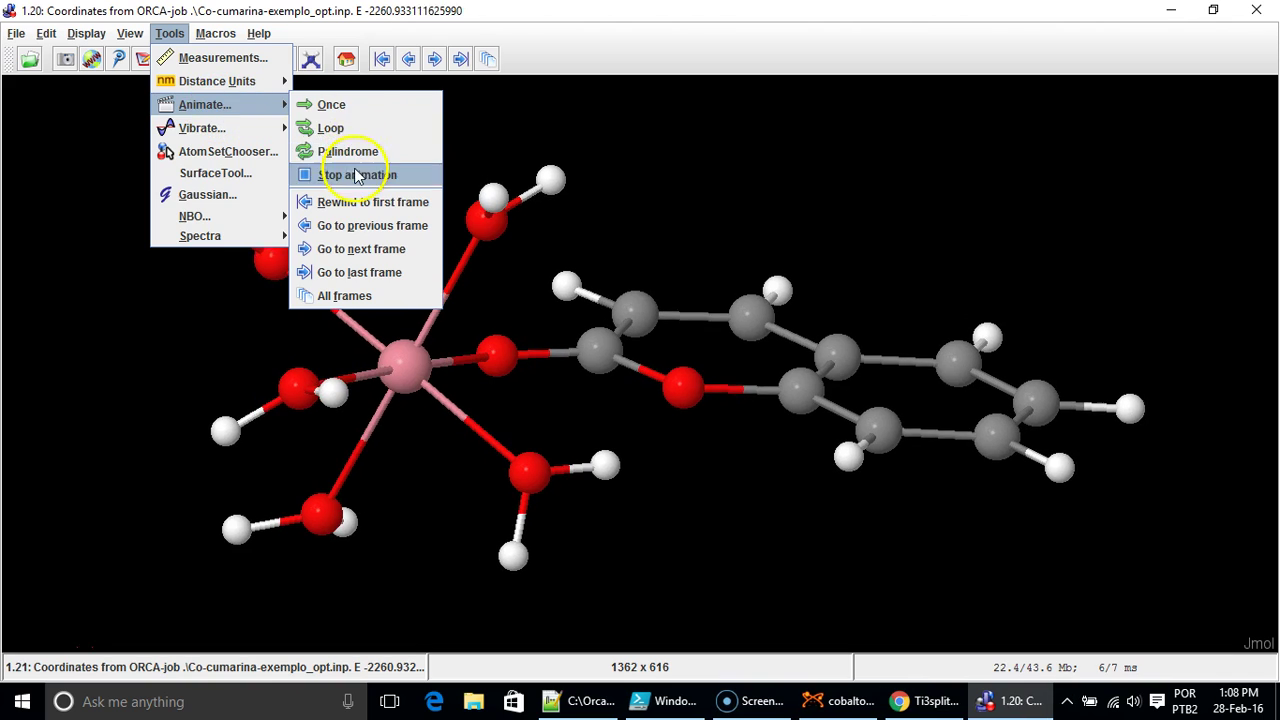
click(352, 175)
Rewind the trajectory to its first frame and rotate the complex to examine the starting geometry
click(167, 36)
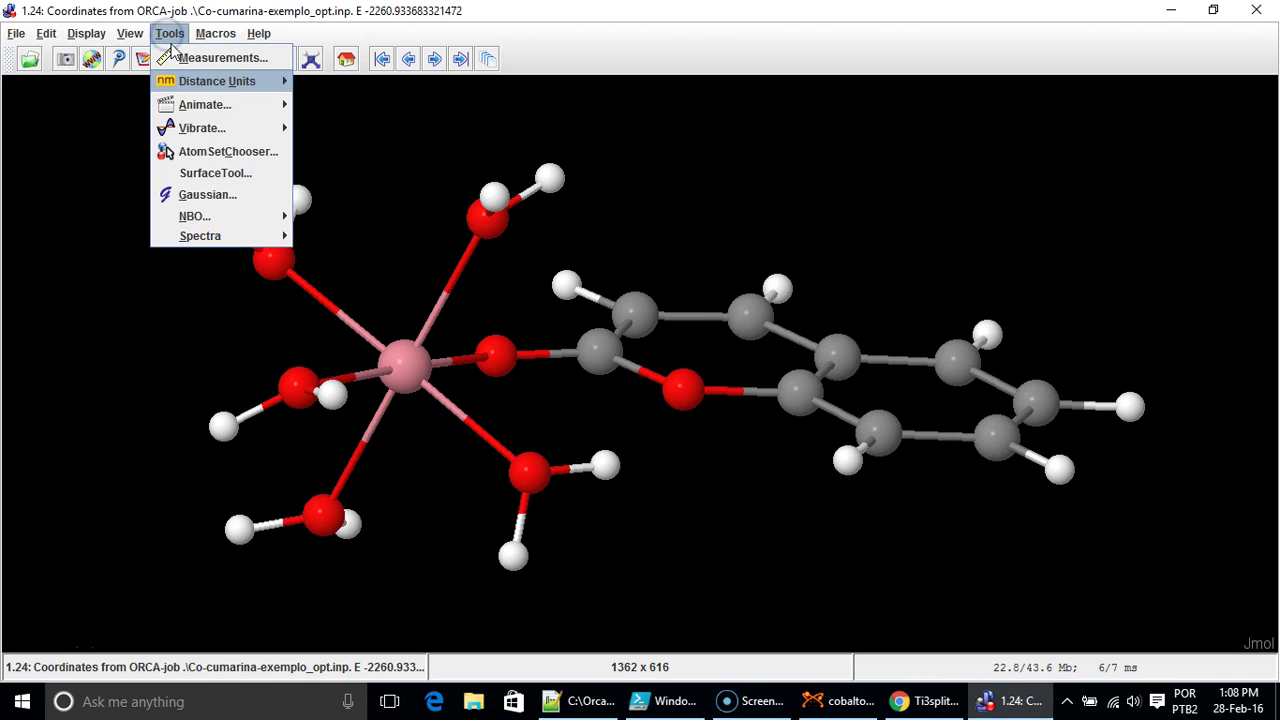
click(204, 106)
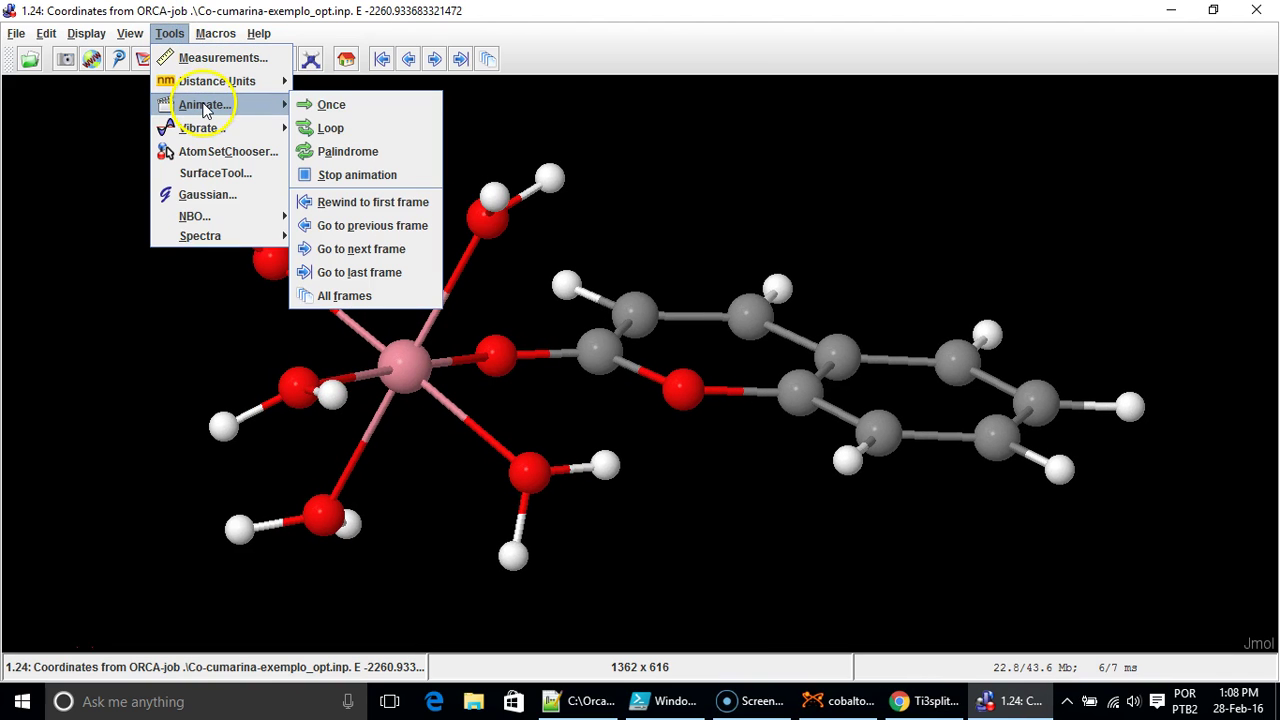
click(374, 204)
drag(374, 206, 510, 138)
Go to the trajectory's last frame and examine the coordinated waters and coumarin in the final geometry from several angles
click(168, 36)
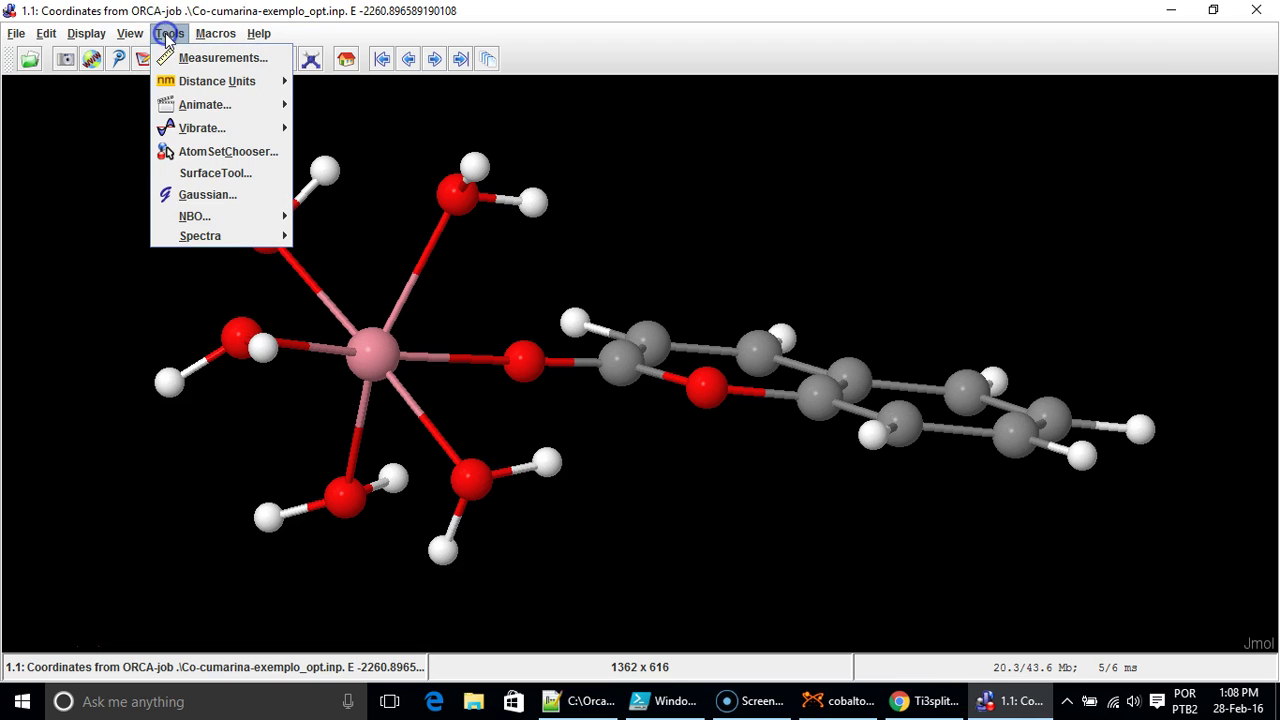
mouse_move(253, 112)
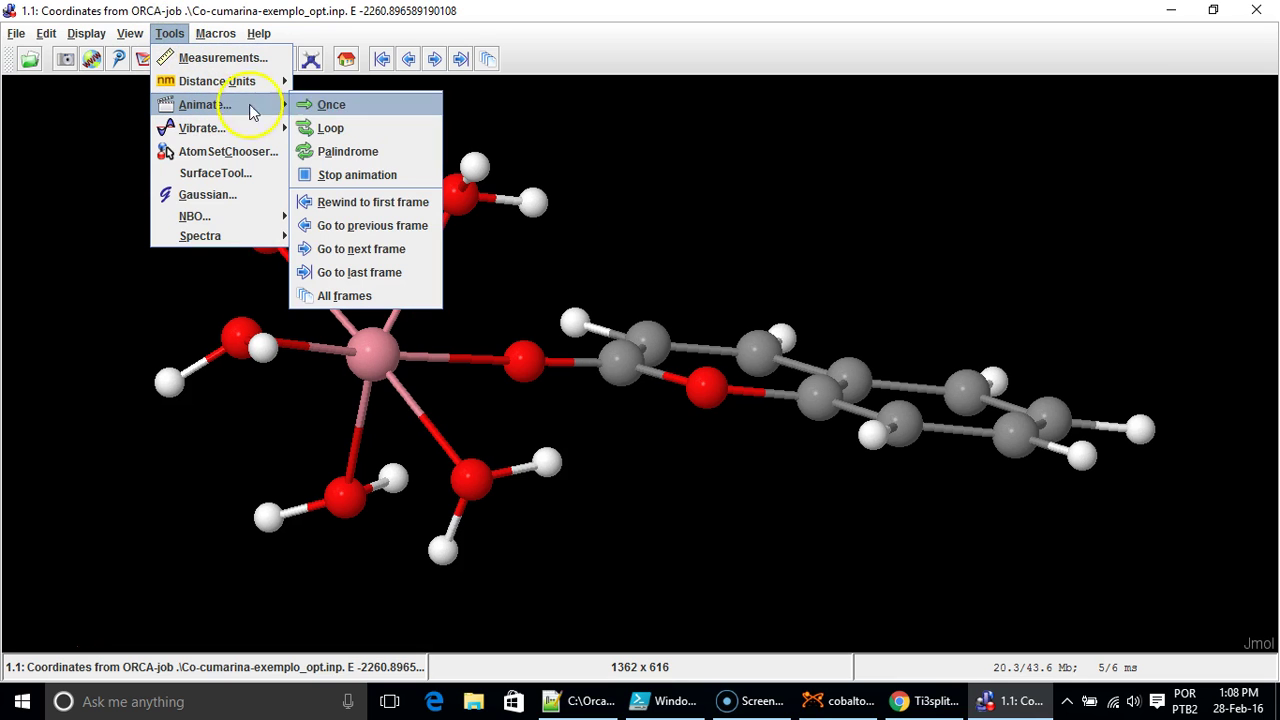
click(375, 272)
drag(589, 318, 549, 454)
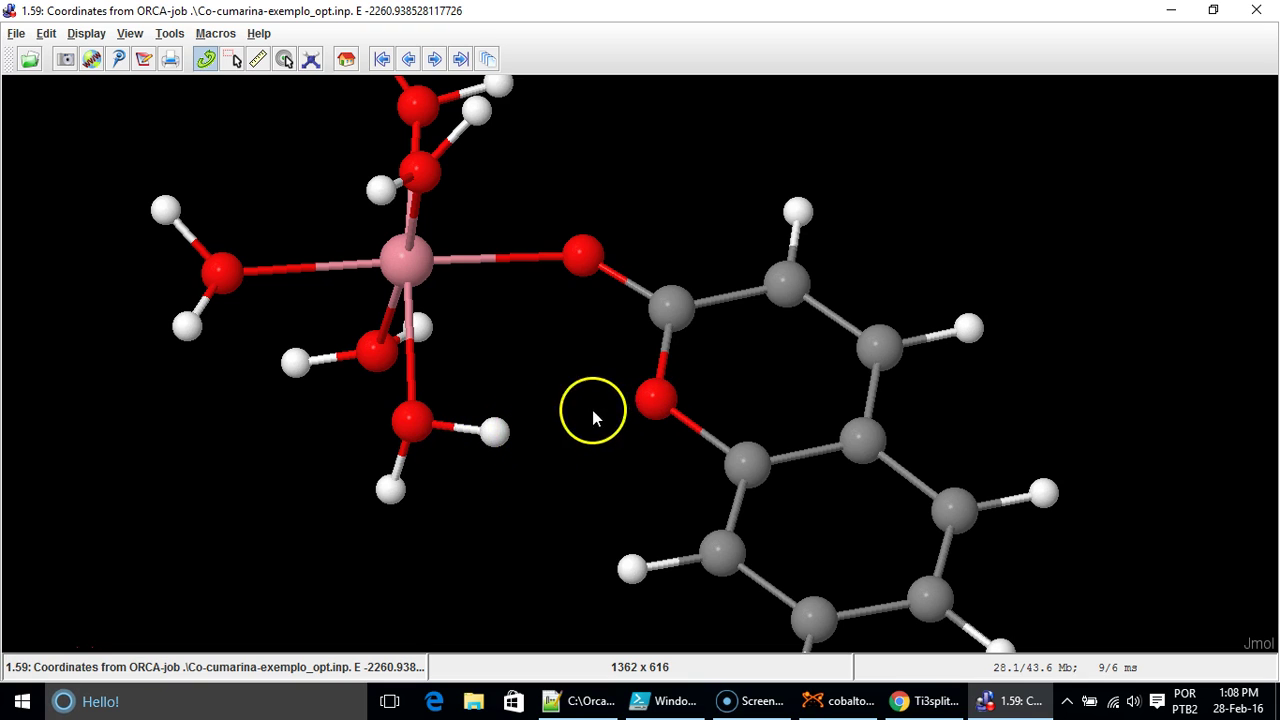
drag(710, 415, 732, 291)
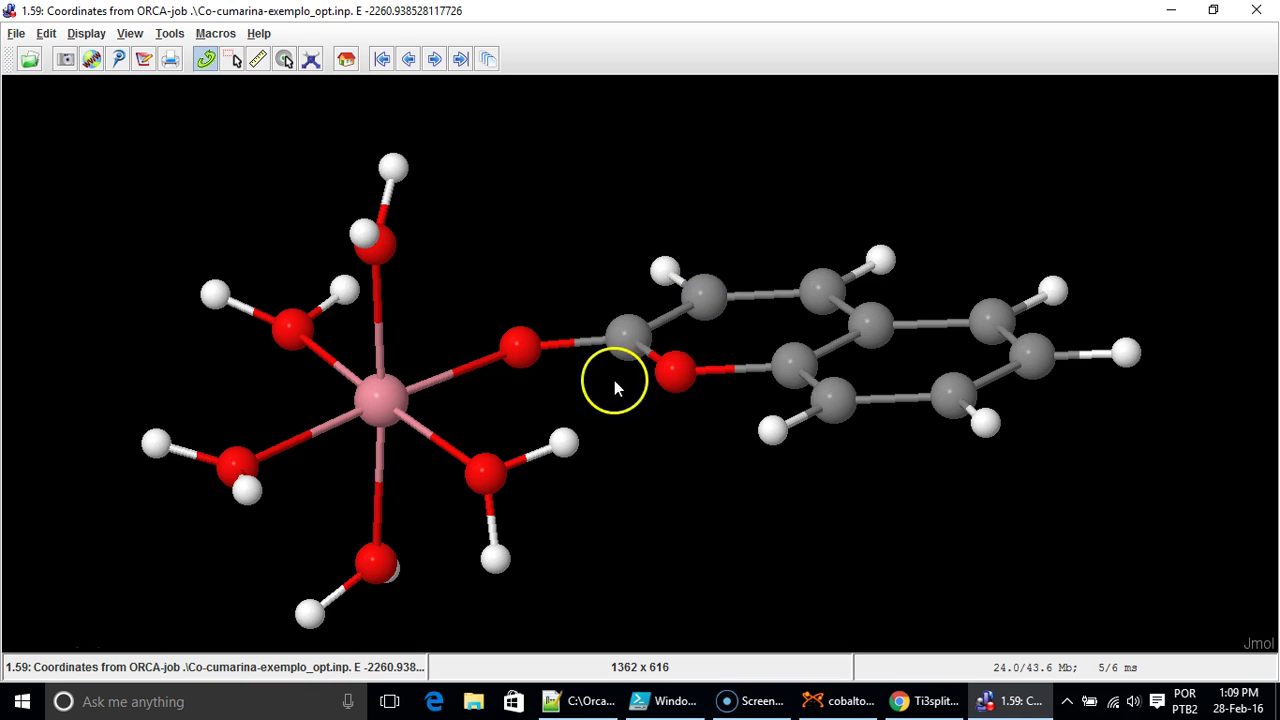
drag(245, 490, 216, 372)
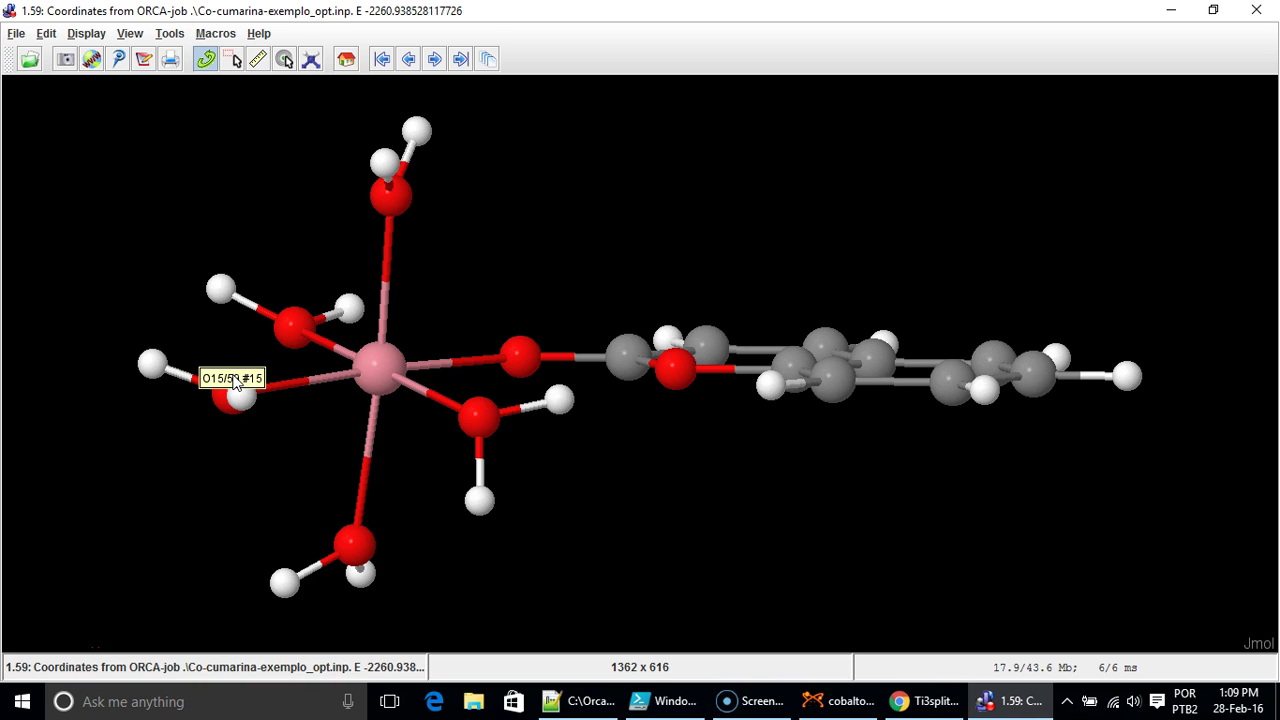
mouse_move(180, 375)
mouse_down()
mouse_move(431, 334)
mouse_move(294, 377)
mouse_move(174, 357)
mouse_move(66, 296)
mouse_move(223, 329)
mouse_move(131, 351)
mouse_move(126, 377)
mouse_move(125, 348)
mouse_move(260, 363)
mouse_move(177, 369)
mouse_move(197, 374)
mouse_move(178, 394)
mouse_move(234, 380)
mouse_move(211, 363)
mouse_move(154, 360)
mouse_move(225, 354)
mouse_move(151, 323)
mouse_move(109, 371)
mouse_move(187, 365)
mouse_move(214, 386)
mouse_move(183, 366)
mouse_move(157, 371)
mouse_move(192, 378)
mouse_up()
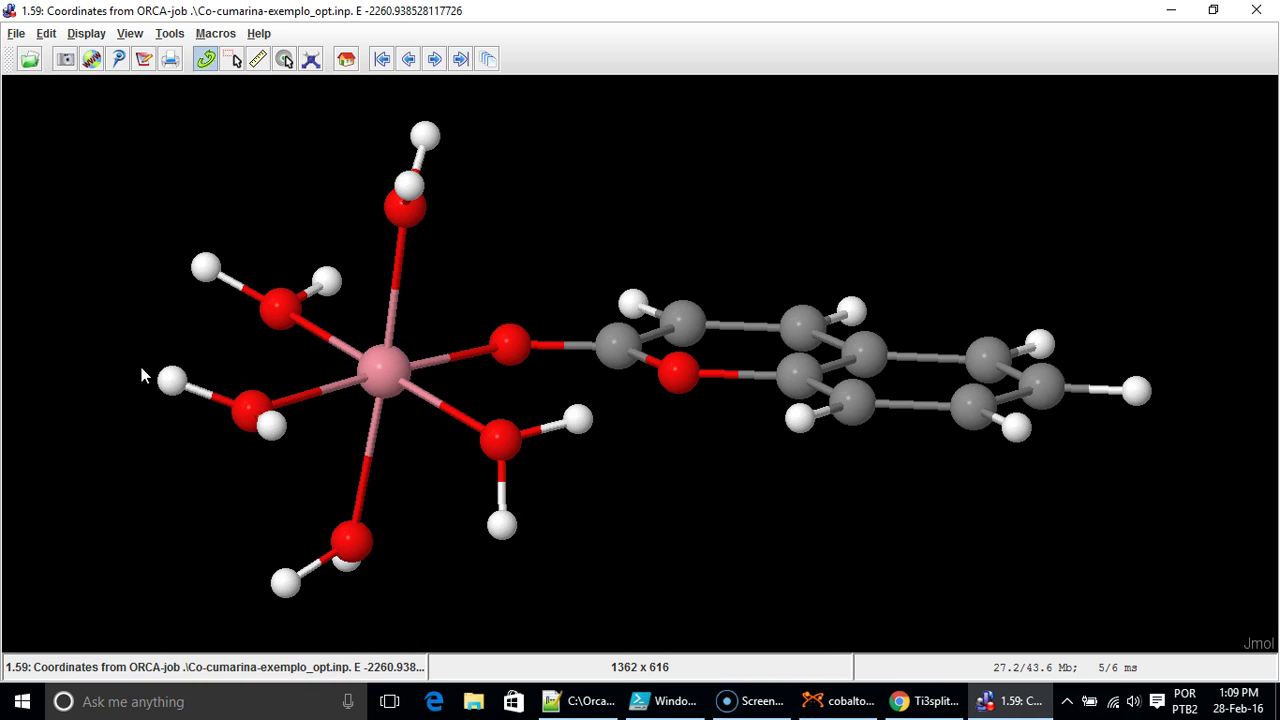
drag(491, 391, 495, 547)
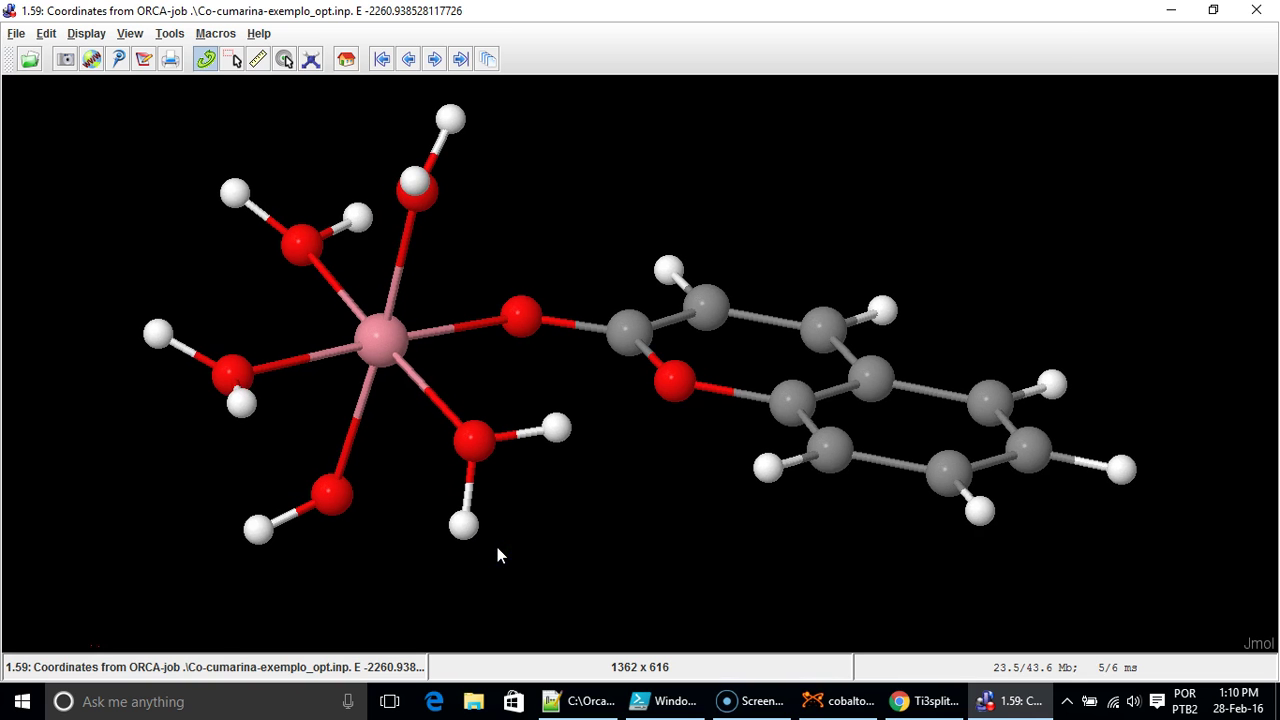
drag(164, 465, 125, 520)
drag(266, 486, 158, 549)
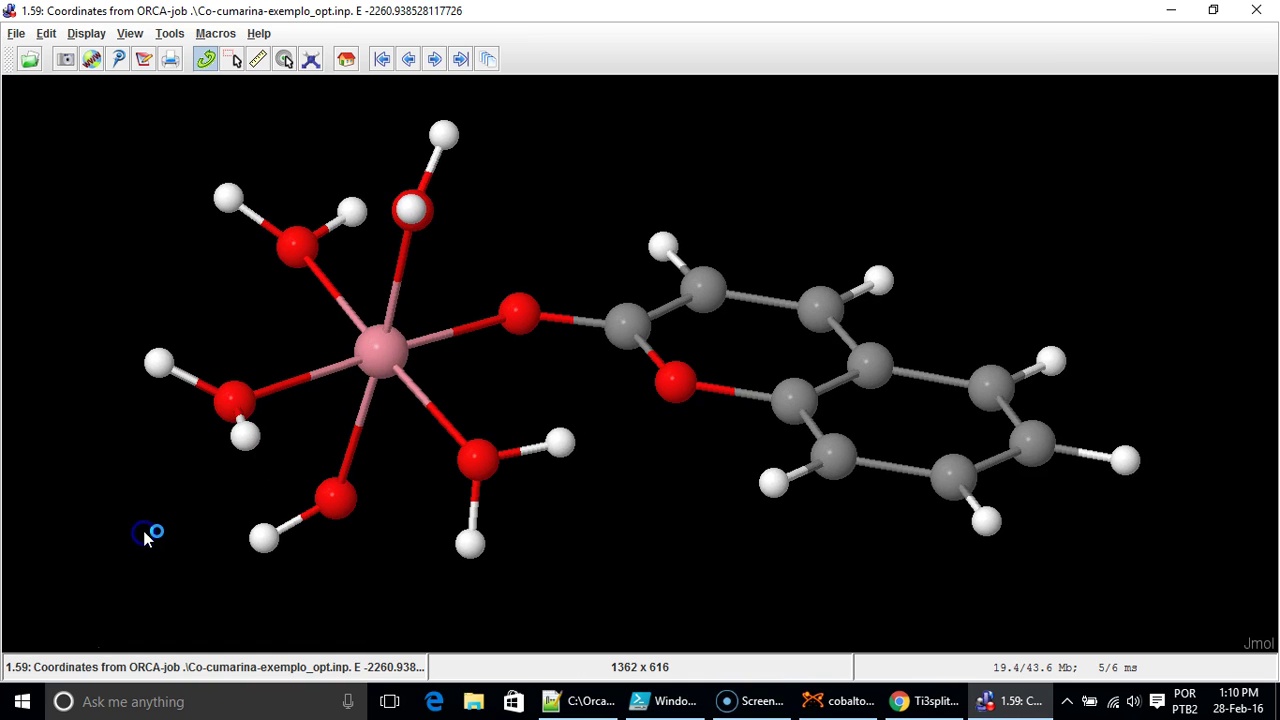